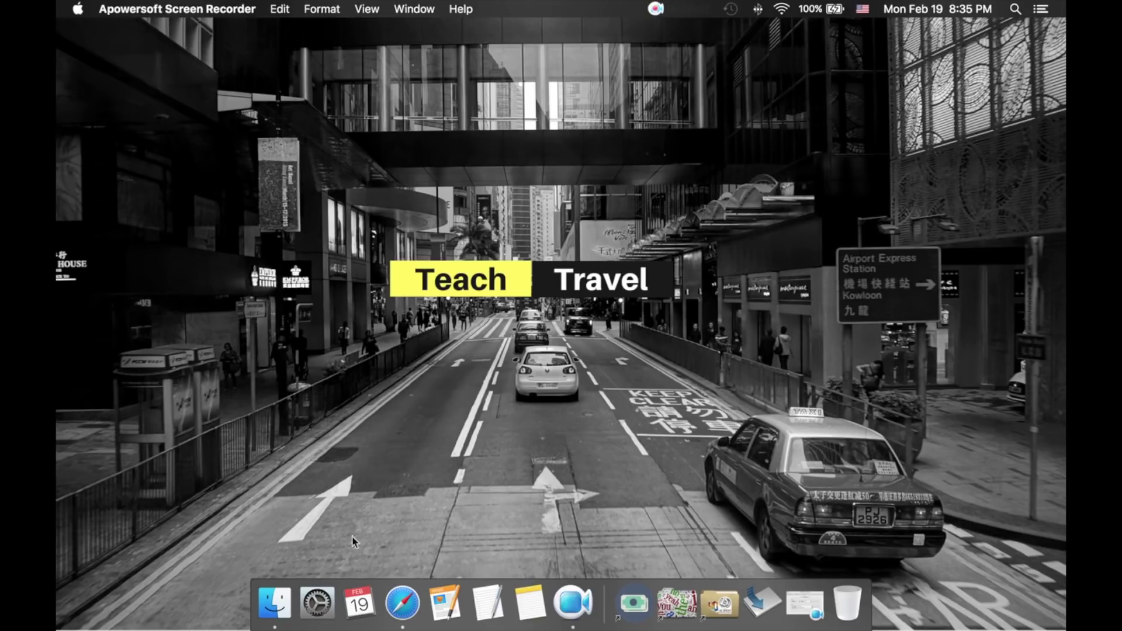
left_click(408, 604)
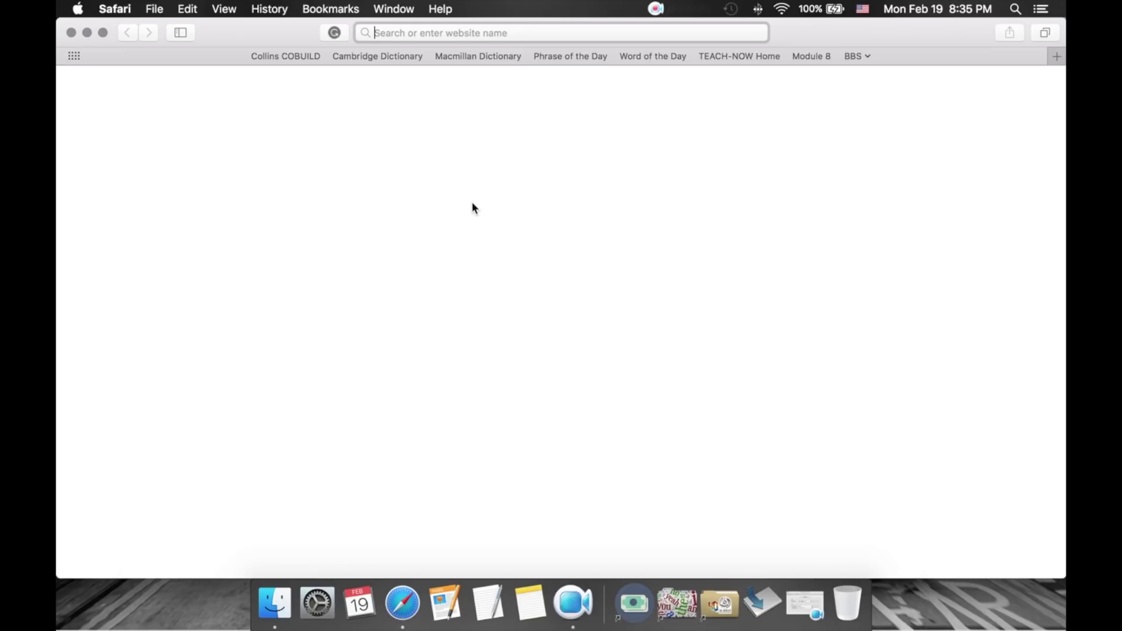
left_click(426, 32)
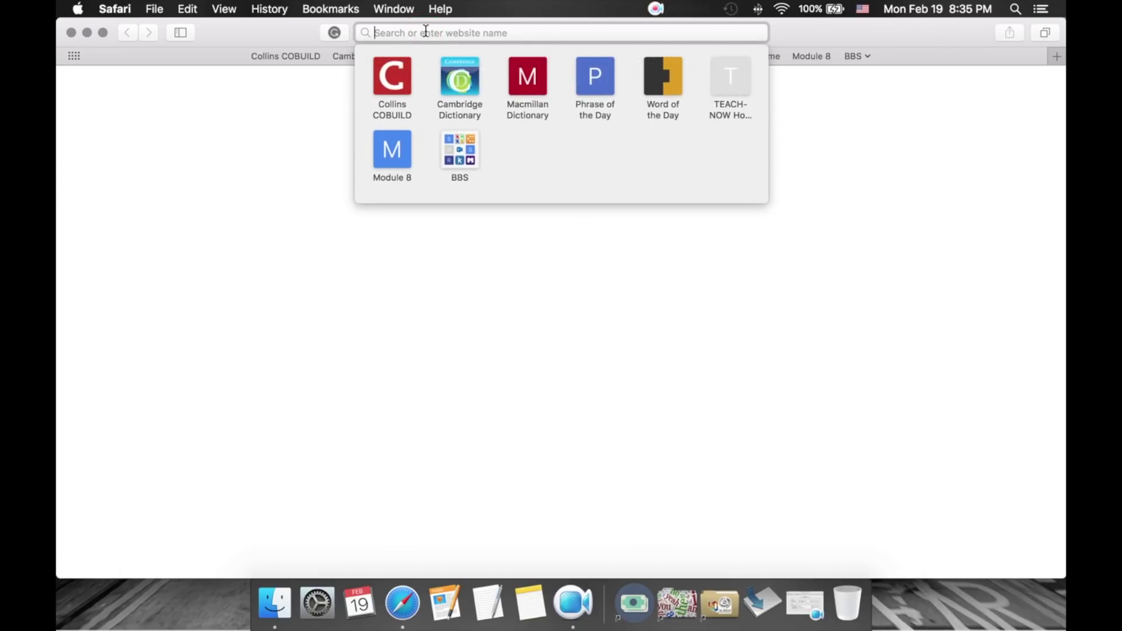
type("www.")
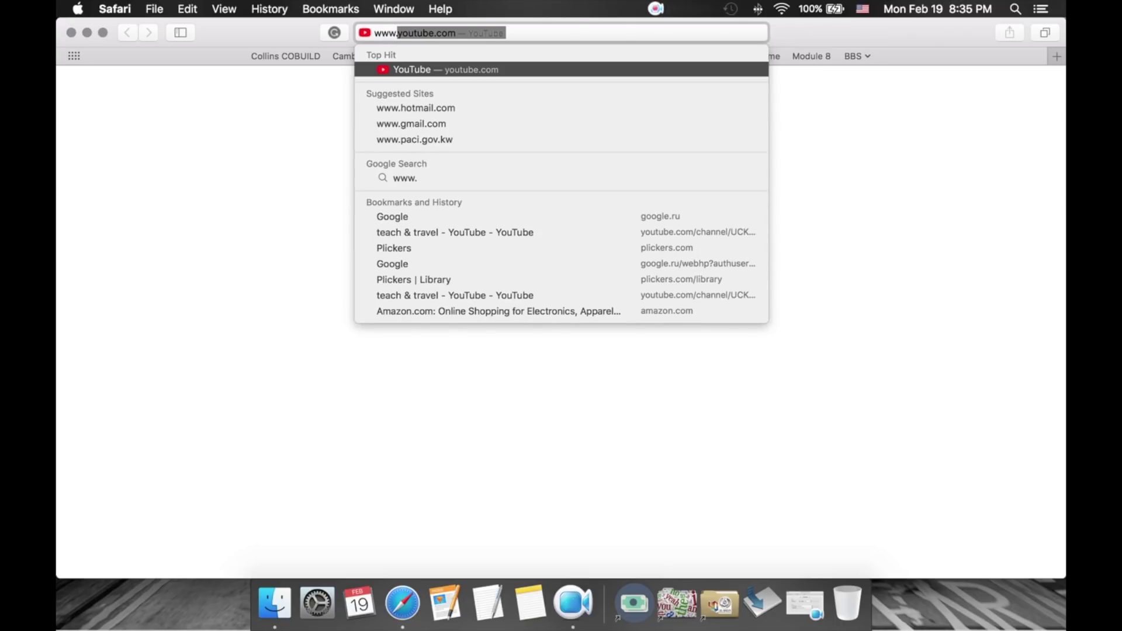
type("plic")
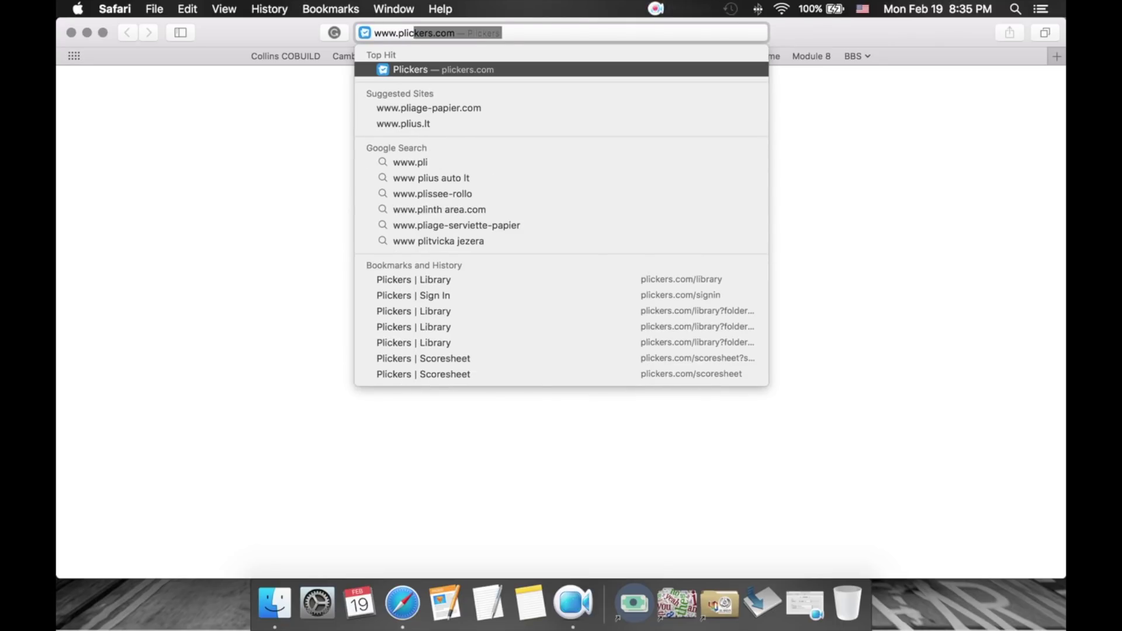
type("kers.com")
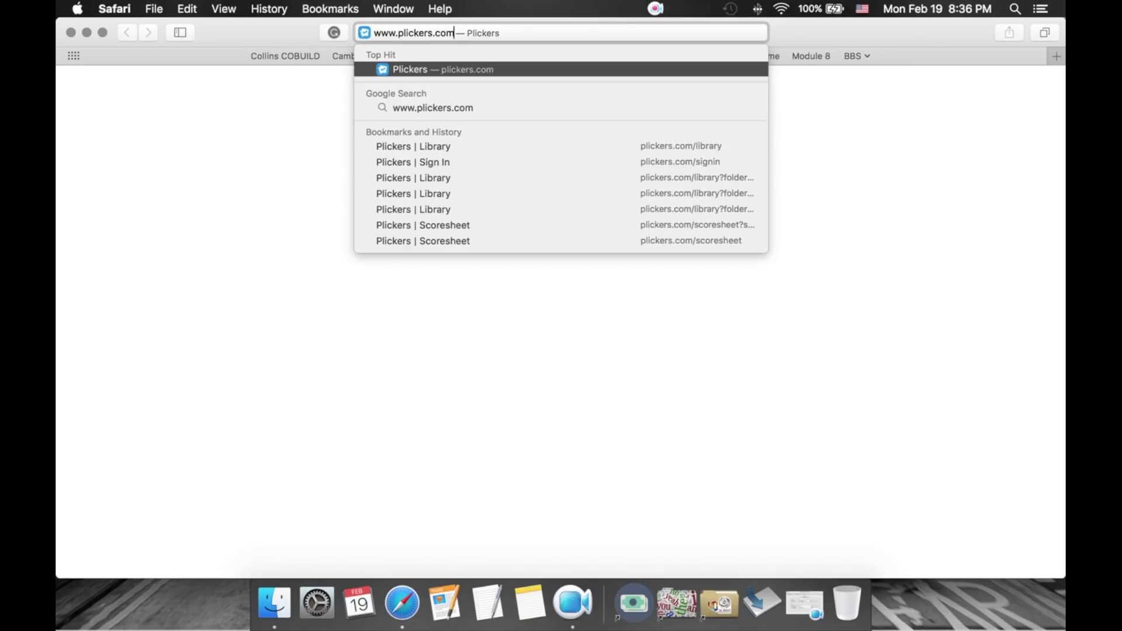
key("Return")
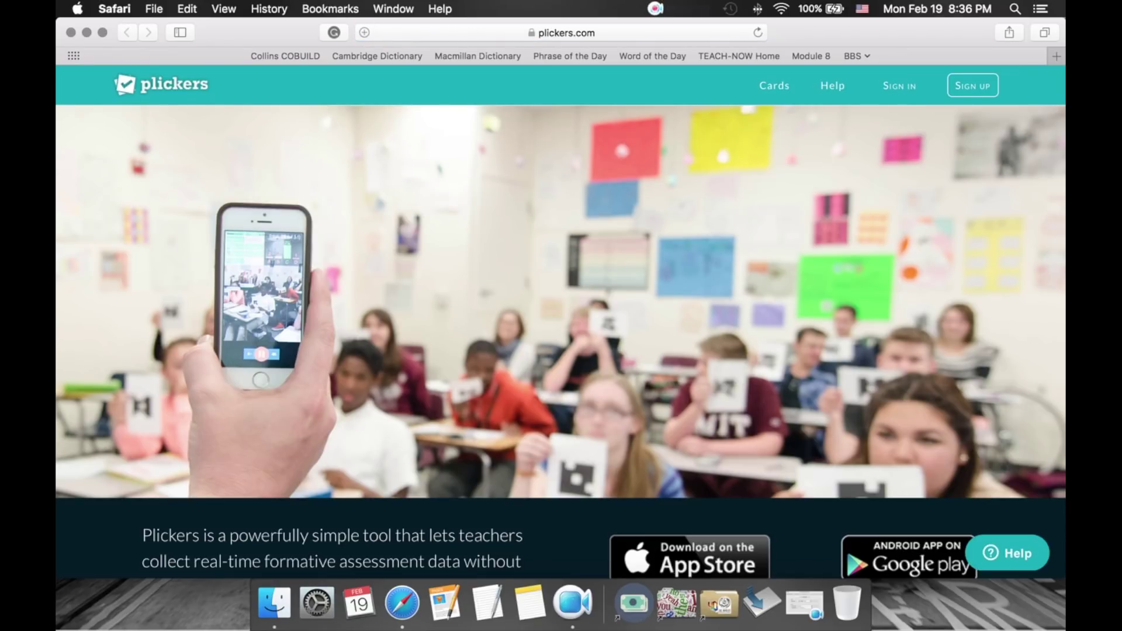
Look through the Plickers home page to examine its description of features and classroom uses.
scroll(610, 202, "down", 10)
scroll(612, 204, "down", 20)
scroll(611, 203, "down", 10)
scroll(610, 202, "up", 10)
scroll(610, 202, "up", 15)
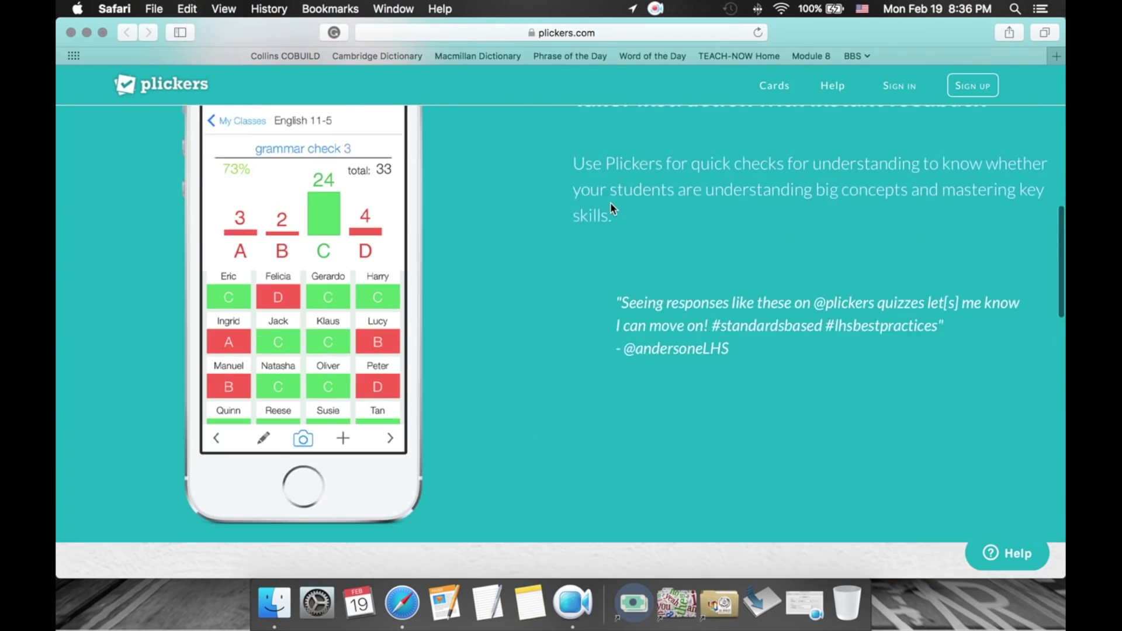
scroll(612, 203, "up", 10)
scroll(610, 202, "down", 6)
scroll(612, 209, "up", 5)
scroll(570, 205, "down", 15)
scroll(483, 266, "down", 15)
scroll(484, 263, "up", 15)
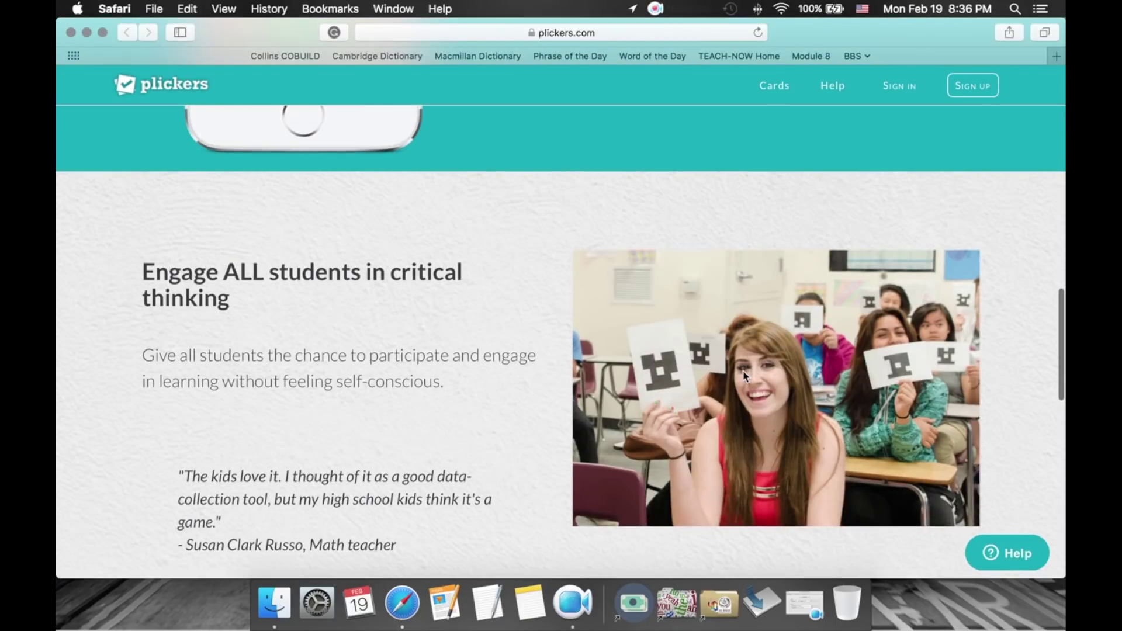
scroll(577, 288, "up", 10)
scroll(577, 288, "down", 1)
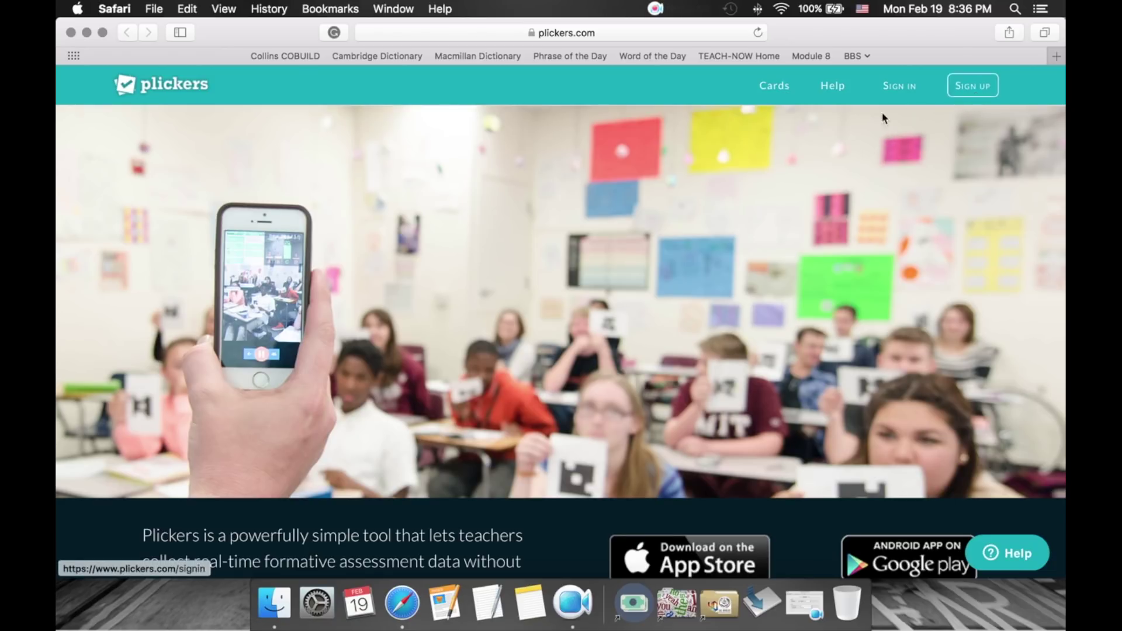
Open the Plickers sign-up form, check its fields, and sign up with an existing Google account.
left_click(977, 98)
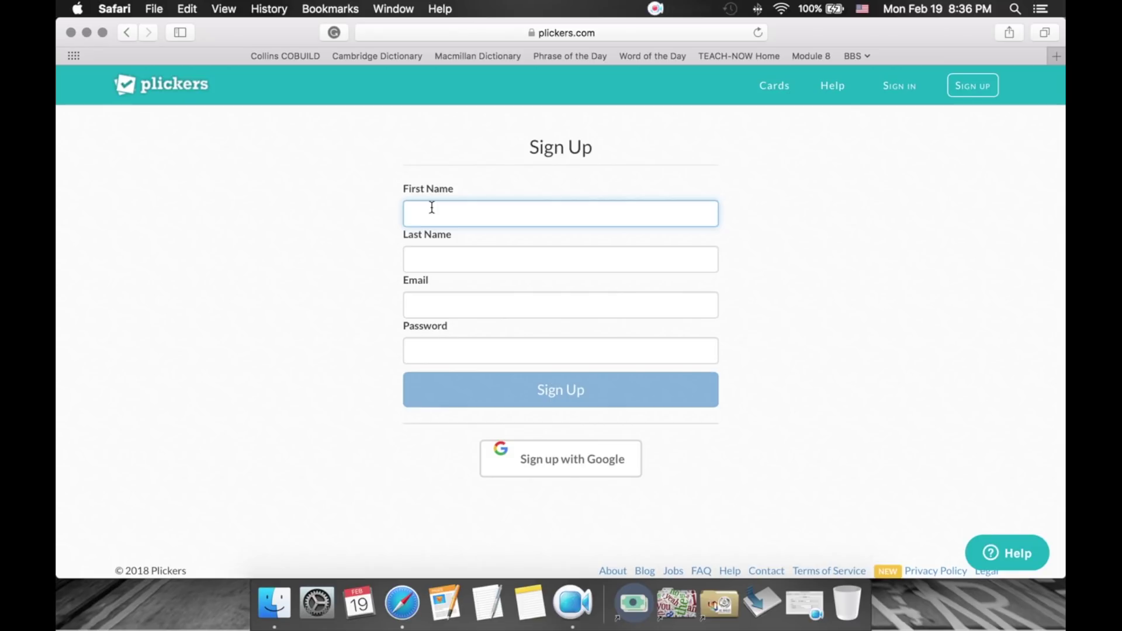
left_click(442, 211)
left_click(426, 208)
left_click(433, 257)
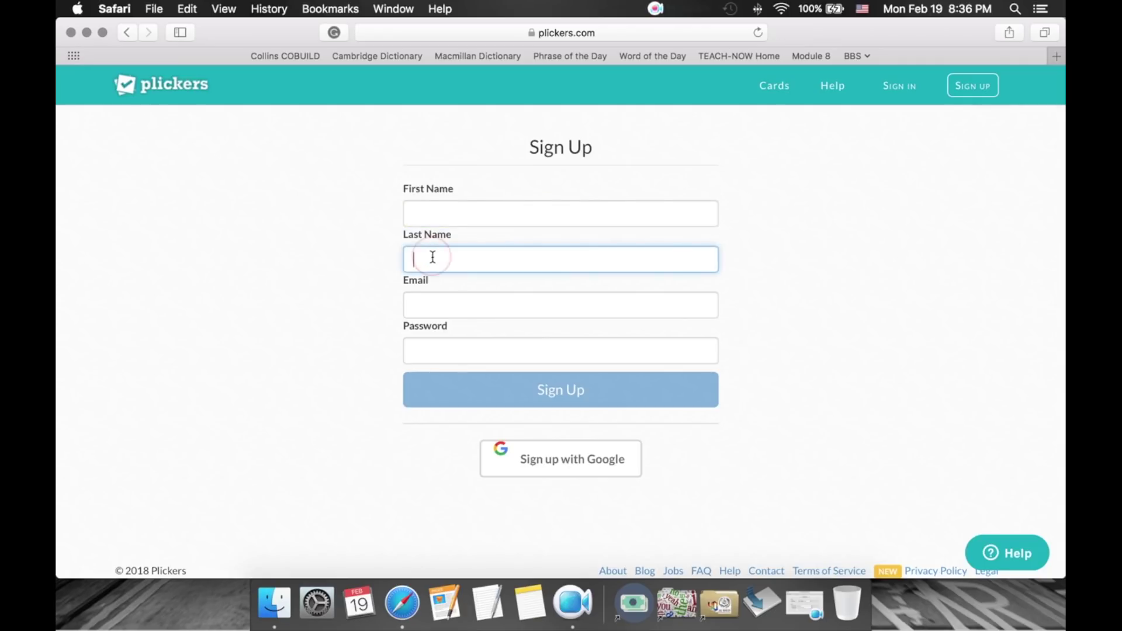
left_click(428, 299)
left_click(422, 351)
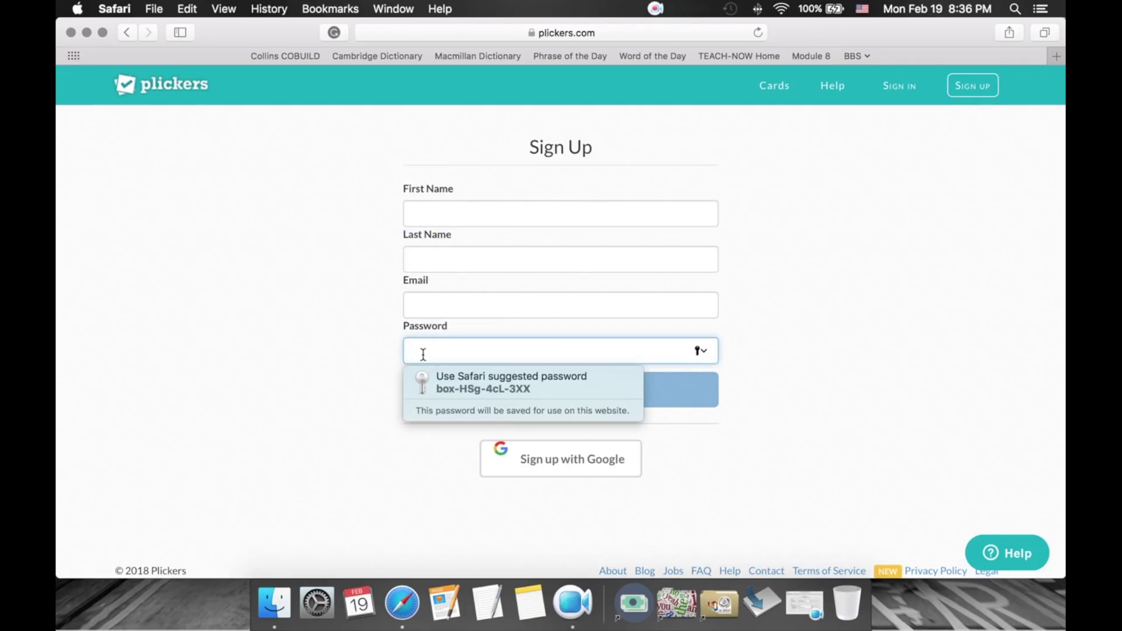
left_click(750, 274)
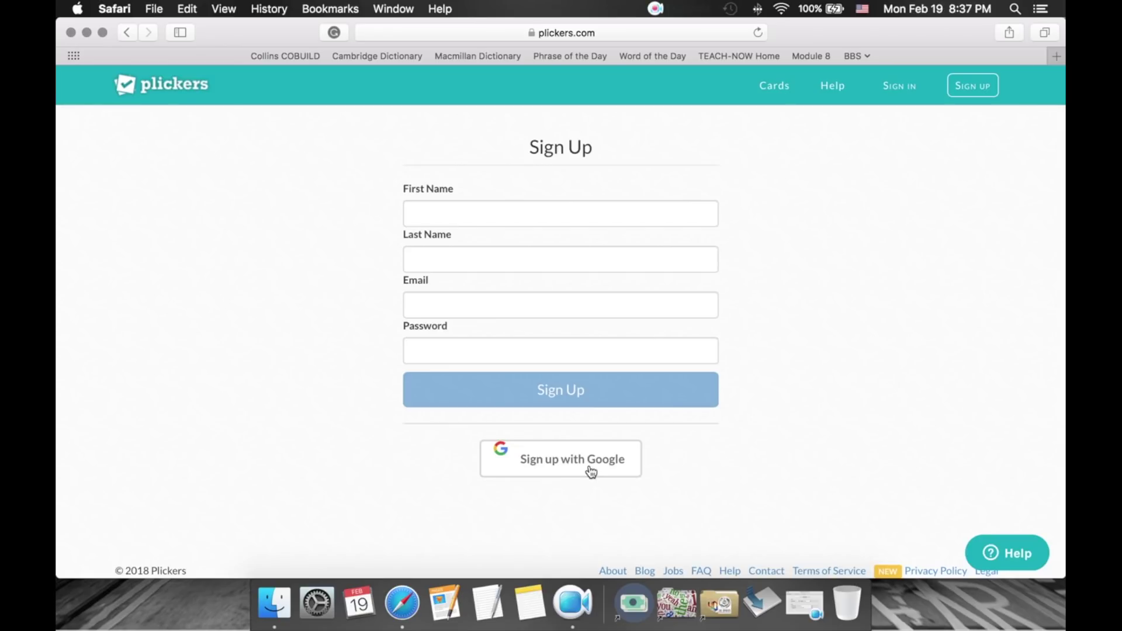
left_click(561, 462)
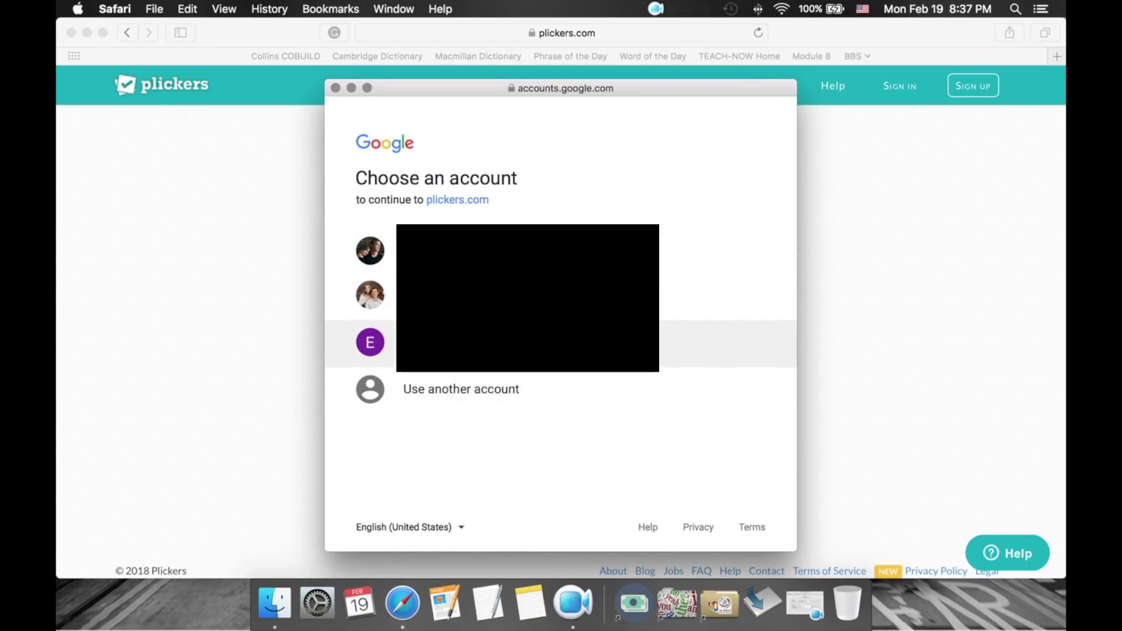
left_click(515, 327)
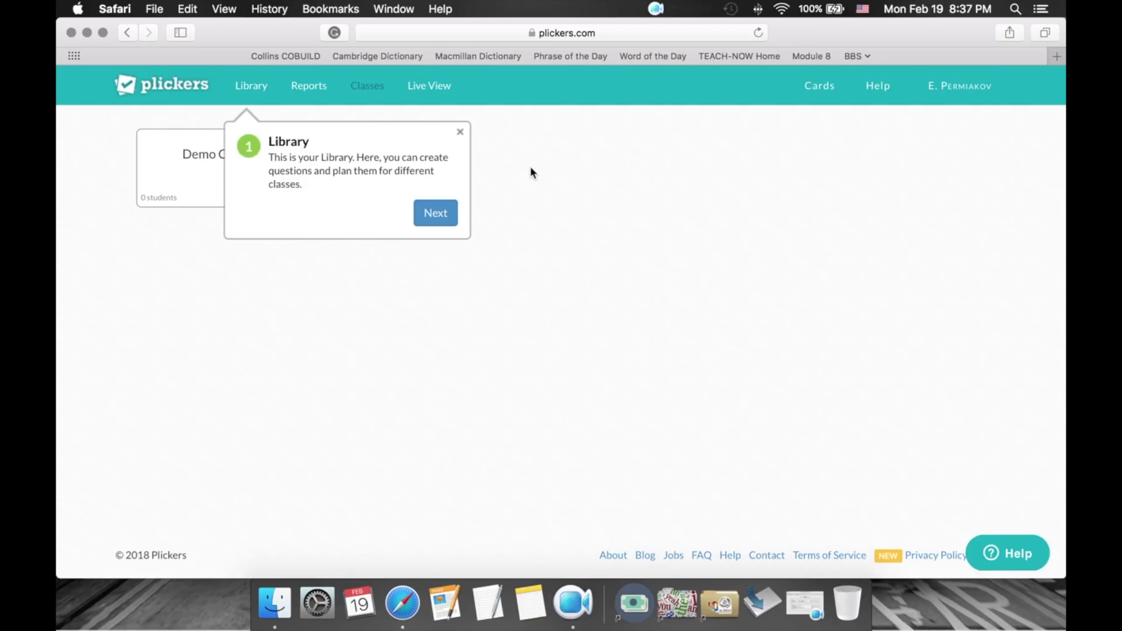
Go through the introductory tour tips for Library, Reports, Classes, Live View and Cards, and finish the tour.
scroll(301, 148, "down", 1)
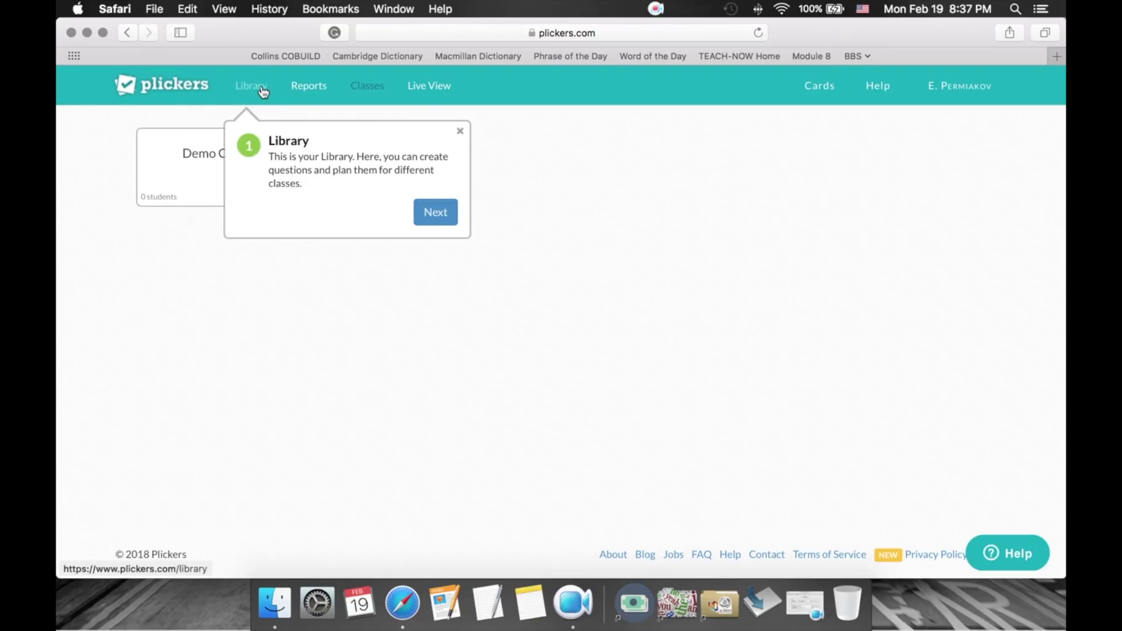
left_click(437, 208)
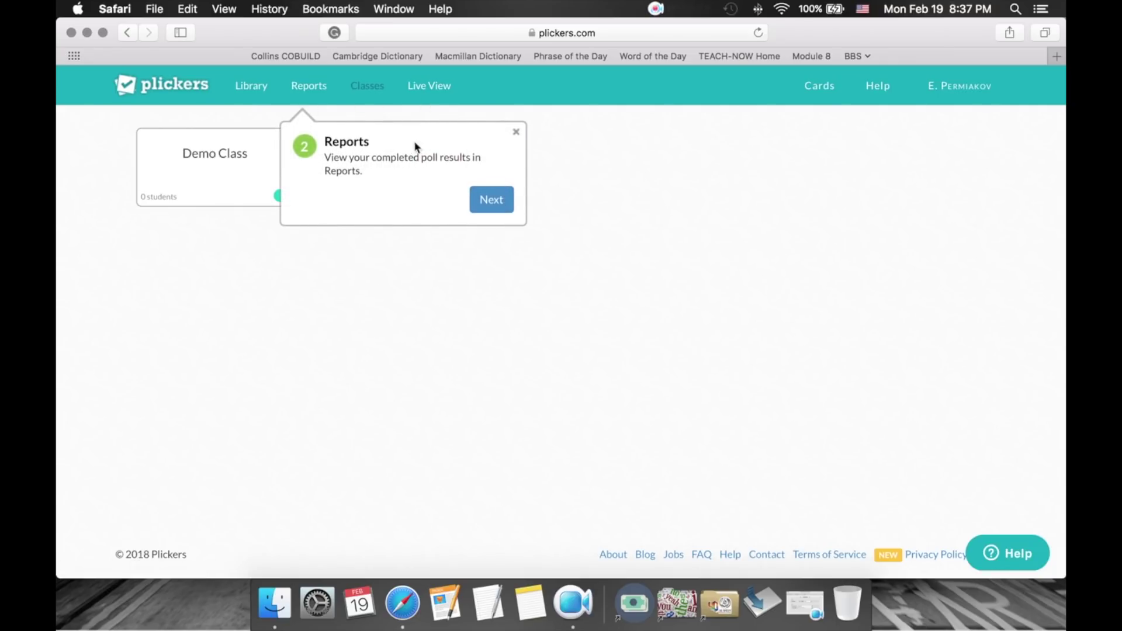
left_click(503, 197)
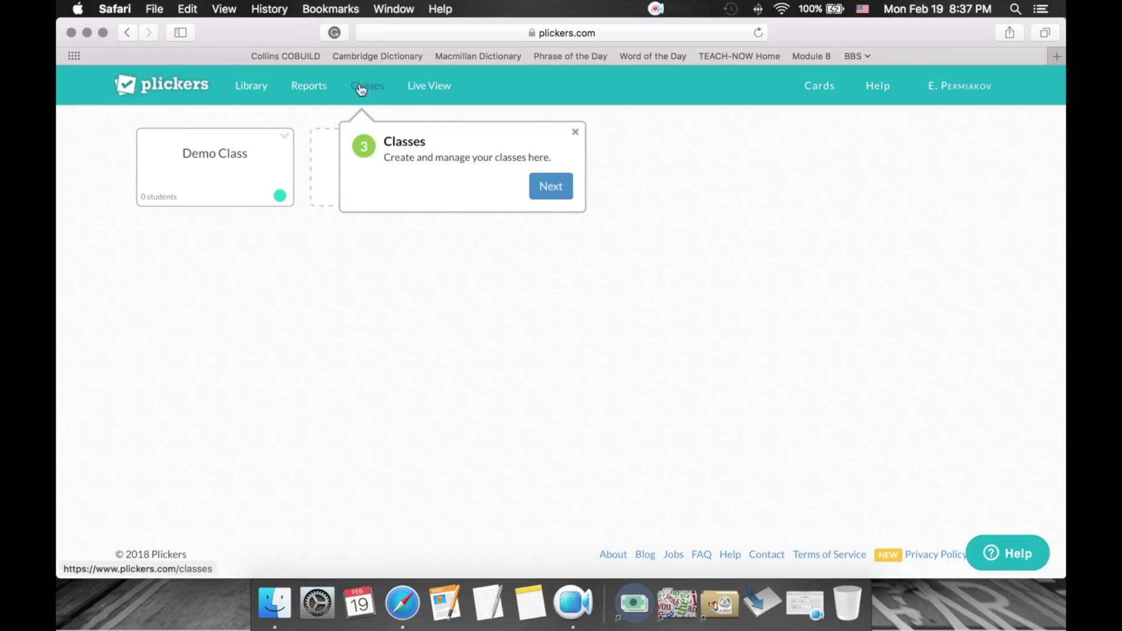
left_click(552, 189)
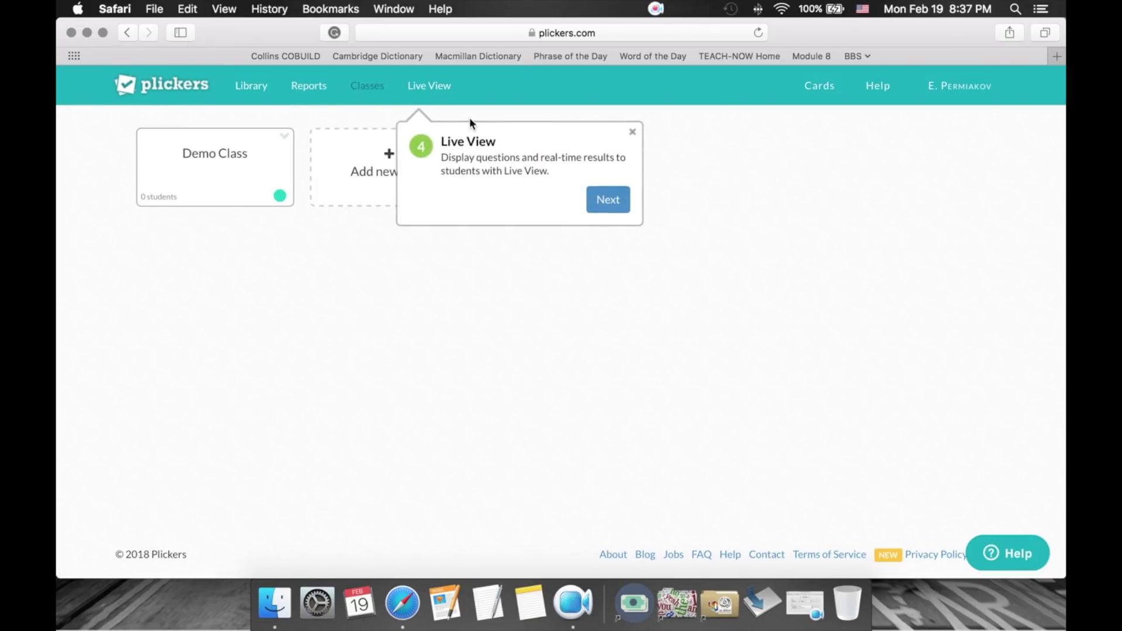
left_click(599, 200)
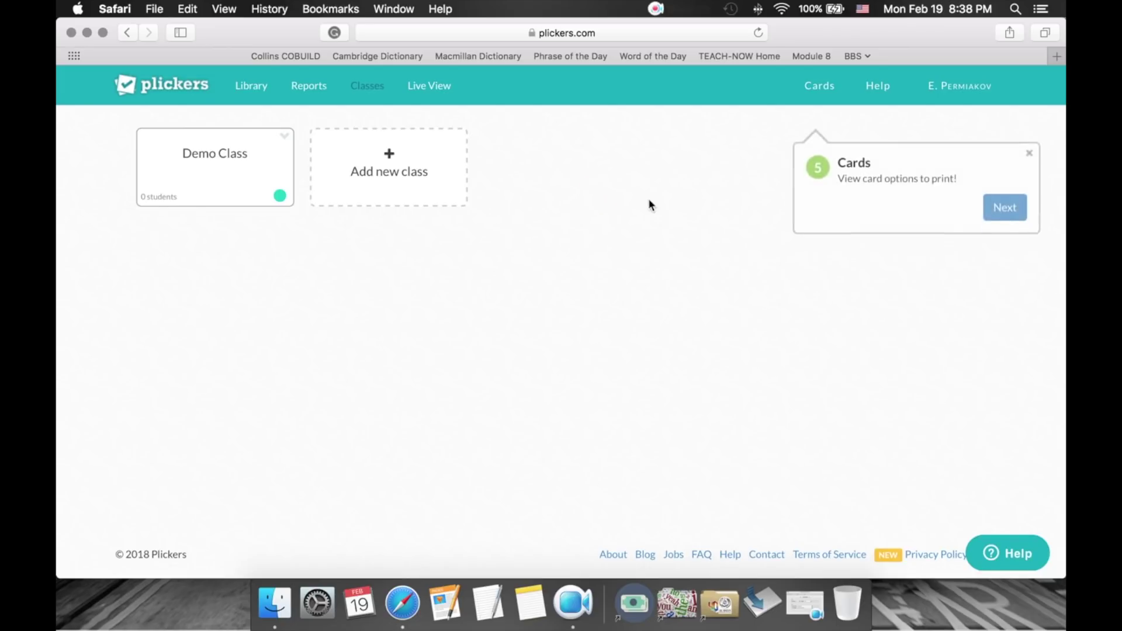
left_click(1004, 186)
left_click(963, 220)
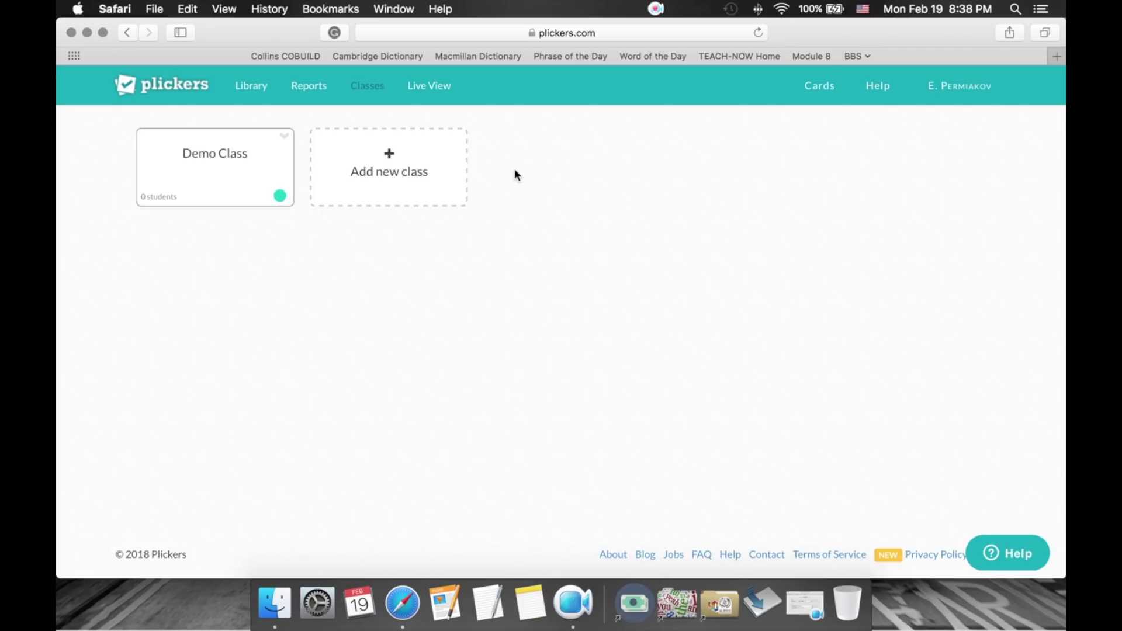
Delete the Demo Class from the class list and confirm the deletion.
left_click(284, 138)
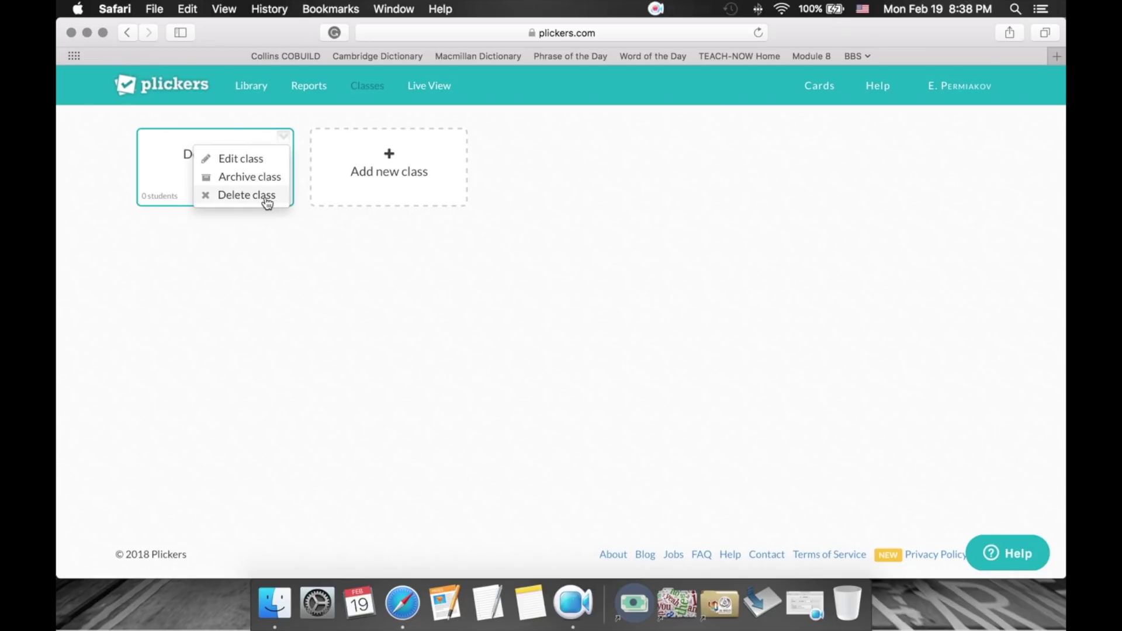
left_click(267, 196)
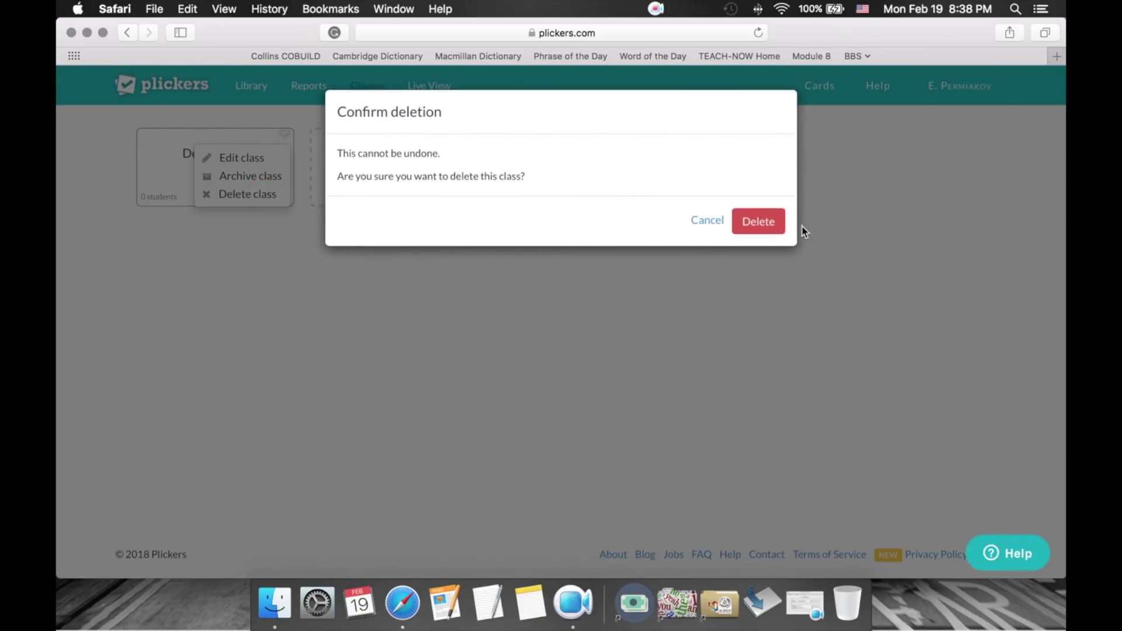
left_click(759, 224)
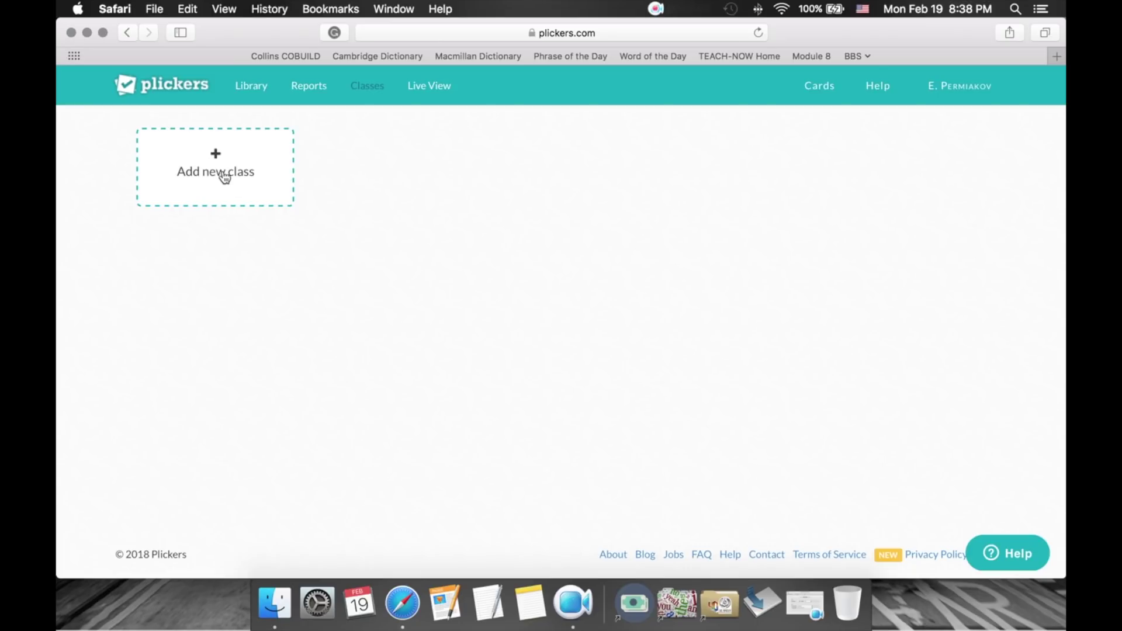
Start a new class and name it BBS 3C.
left_click(245, 168)
left_click(514, 159)
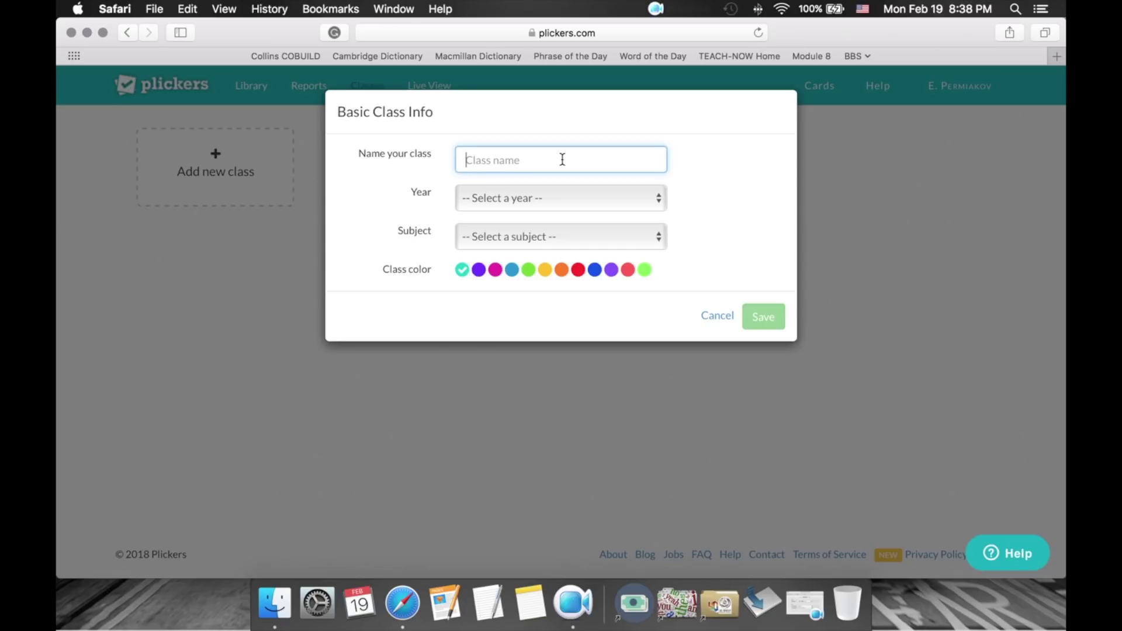
type("3")
key("BackSpace")
type("BBS")
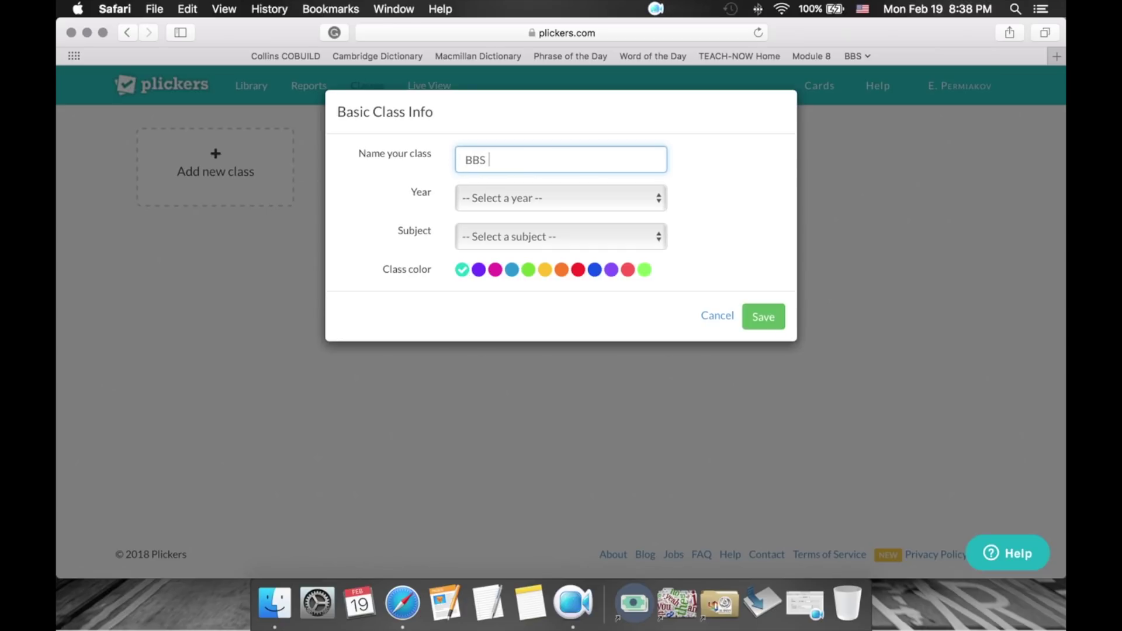
type(" 3C")
Set the class year to 3rd Grade and its subject to Other, keep the turquoise class color, and save the class.
left_click(529, 201)
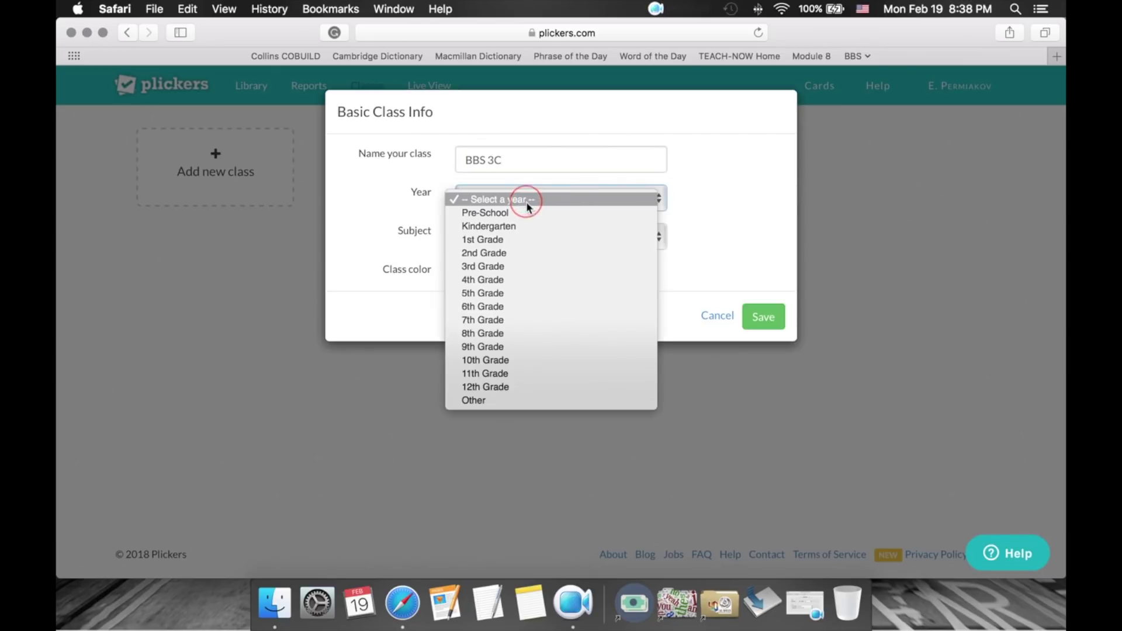
left_click(546, 266)
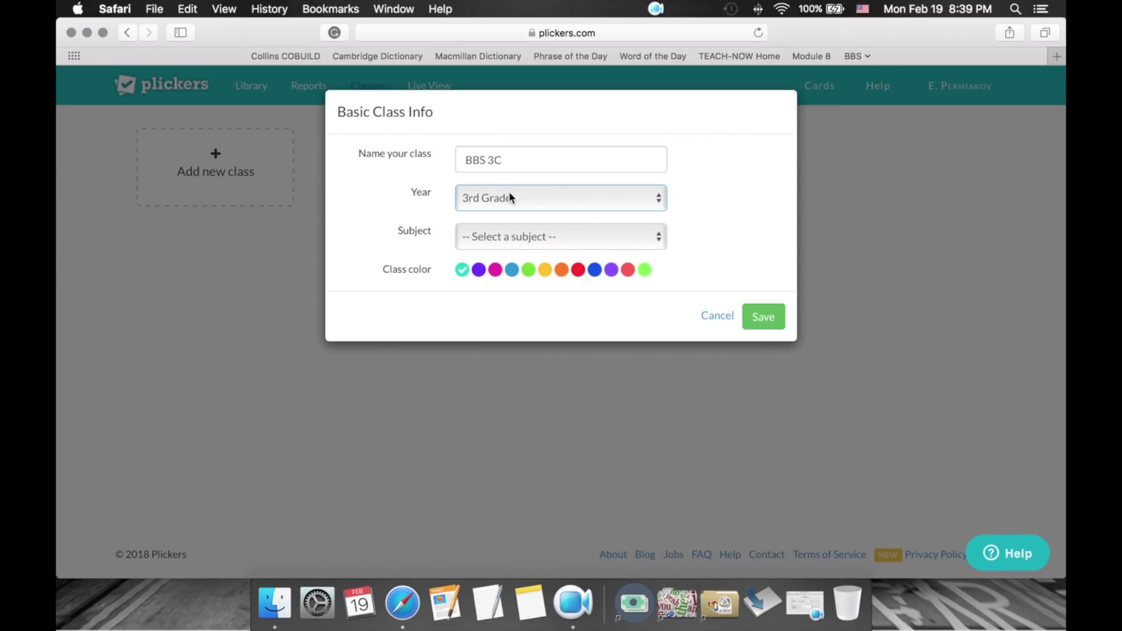
left_click(493, 235)
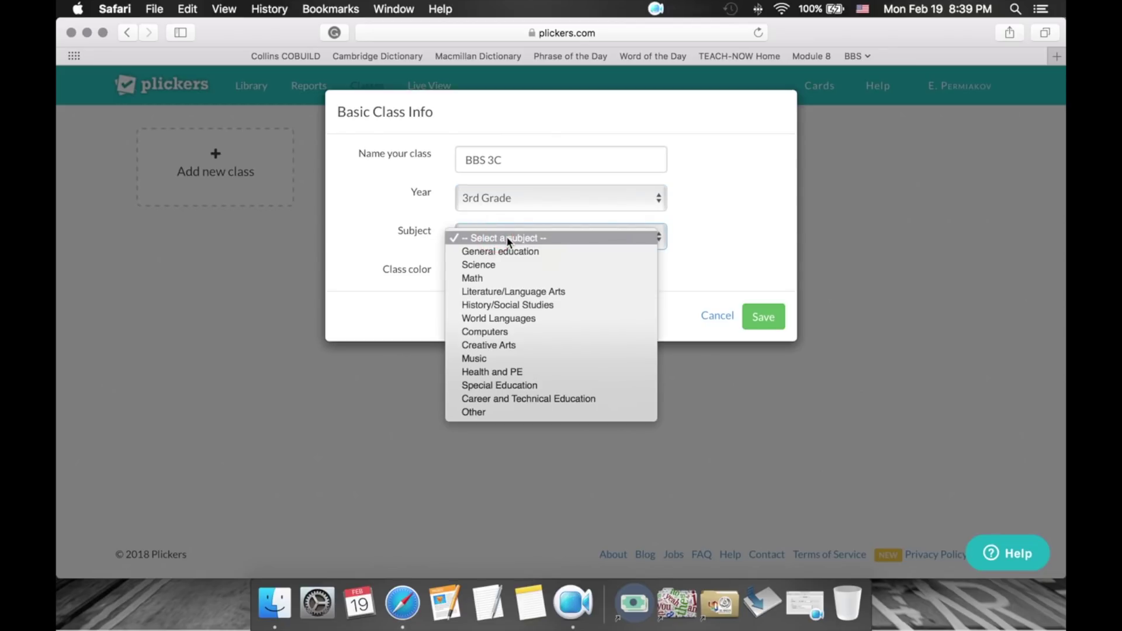
left_click(581, 410)
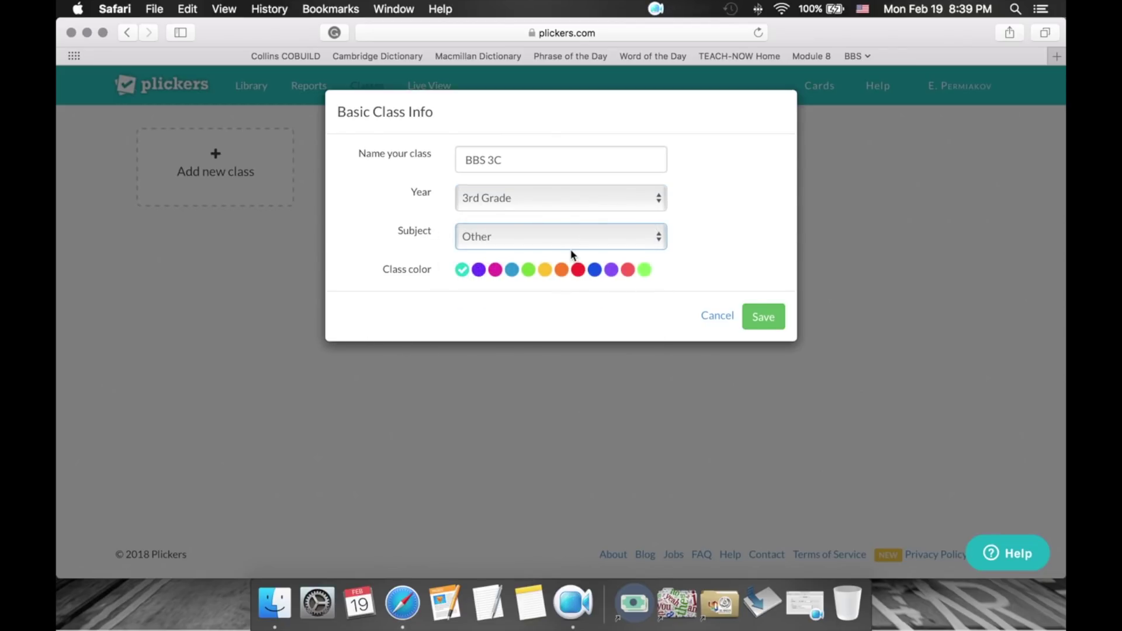
left_click(461, 270)
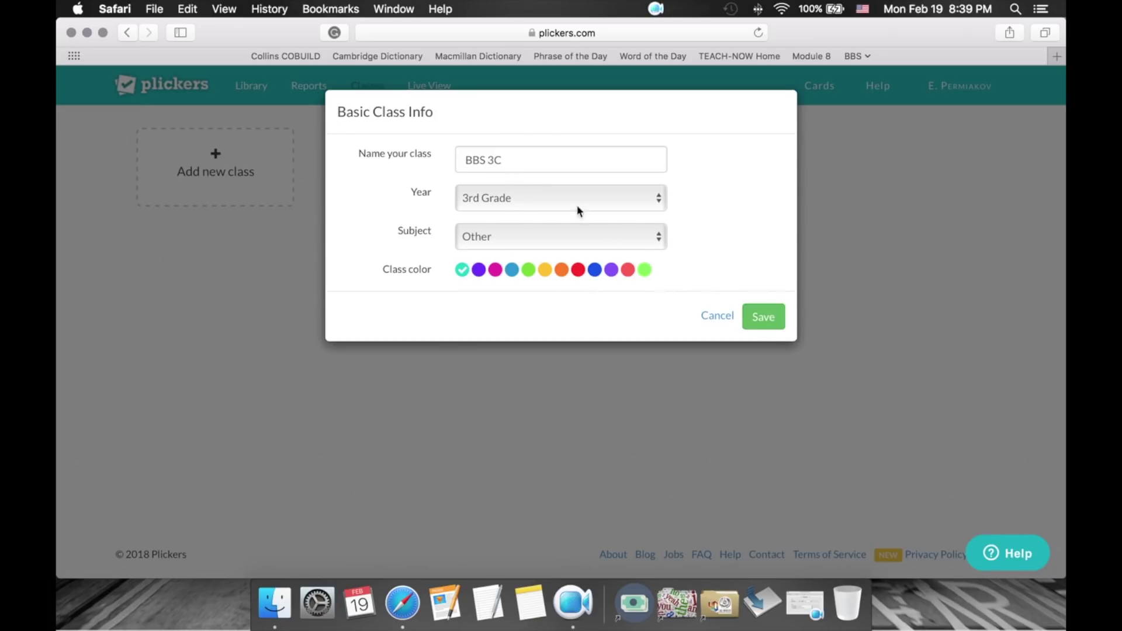
left_click(771, 321)
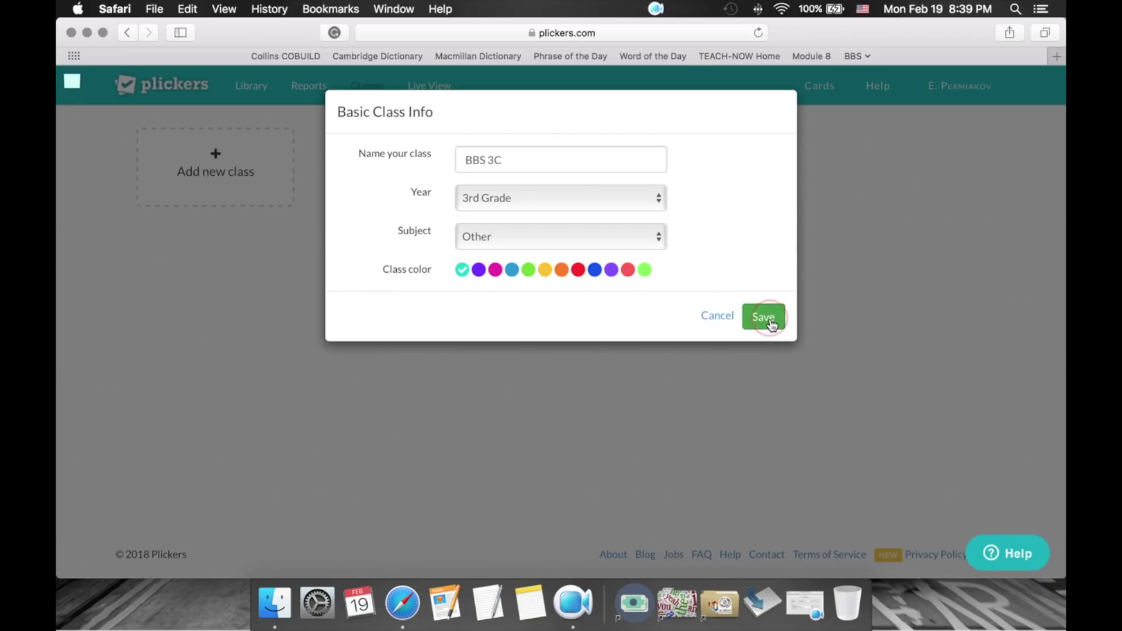
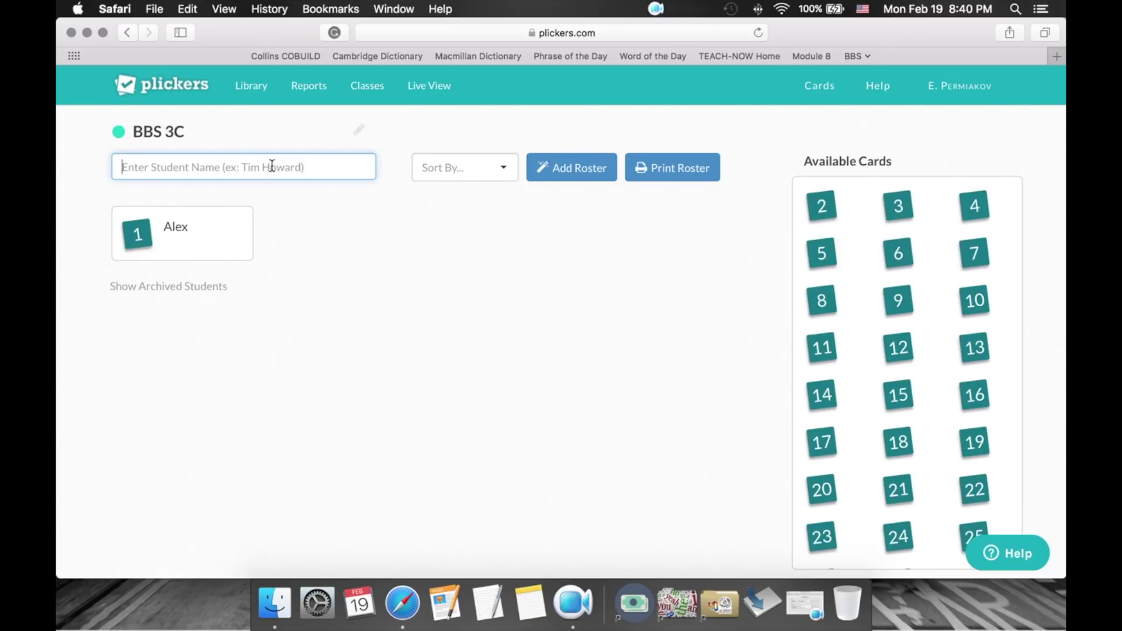
Add four more students to the BBS 3C roster, entering each student's first name.
type("Bob")
key("Return")
type("Helen")
key("Return")
type("Bader")
key("Return")
type("Haya")
key("Return")
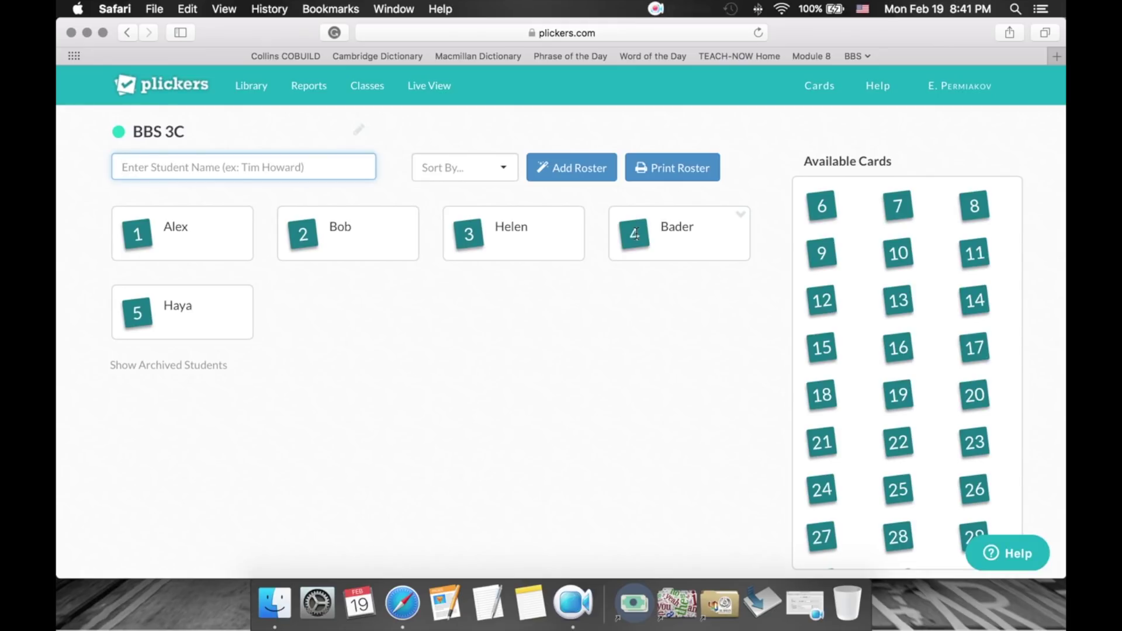
scroll(501, 220, "down", 2)
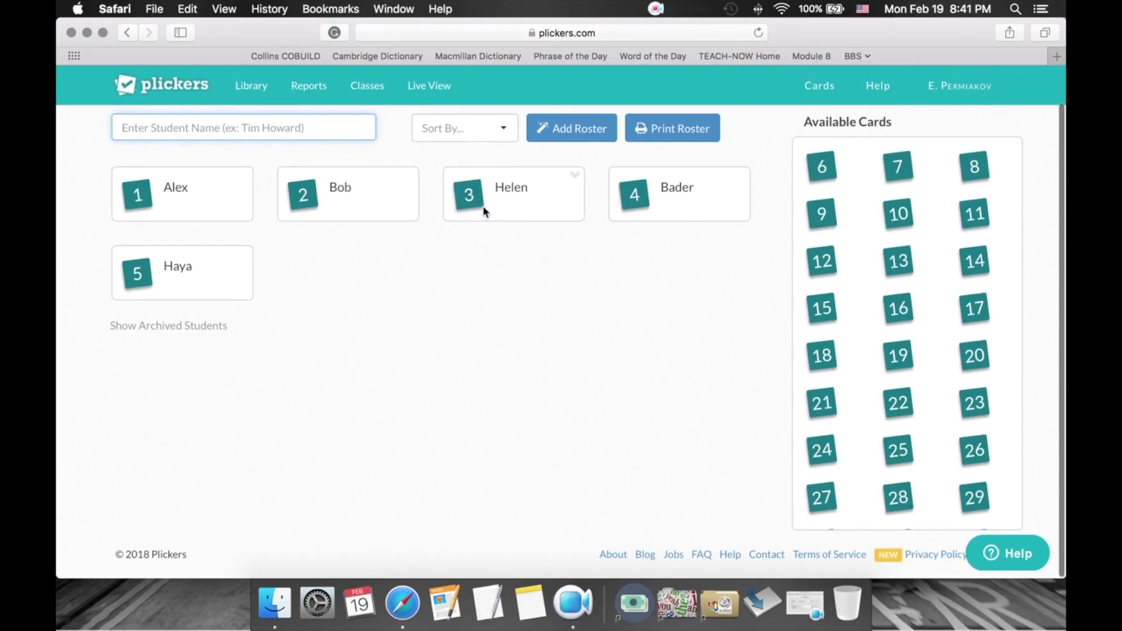
Examine the card numbers assigned to the students in the BBS 3C roster.
scroll(187, 214, "up", 2)
left_click(146, 235)
left_click(467, 235)
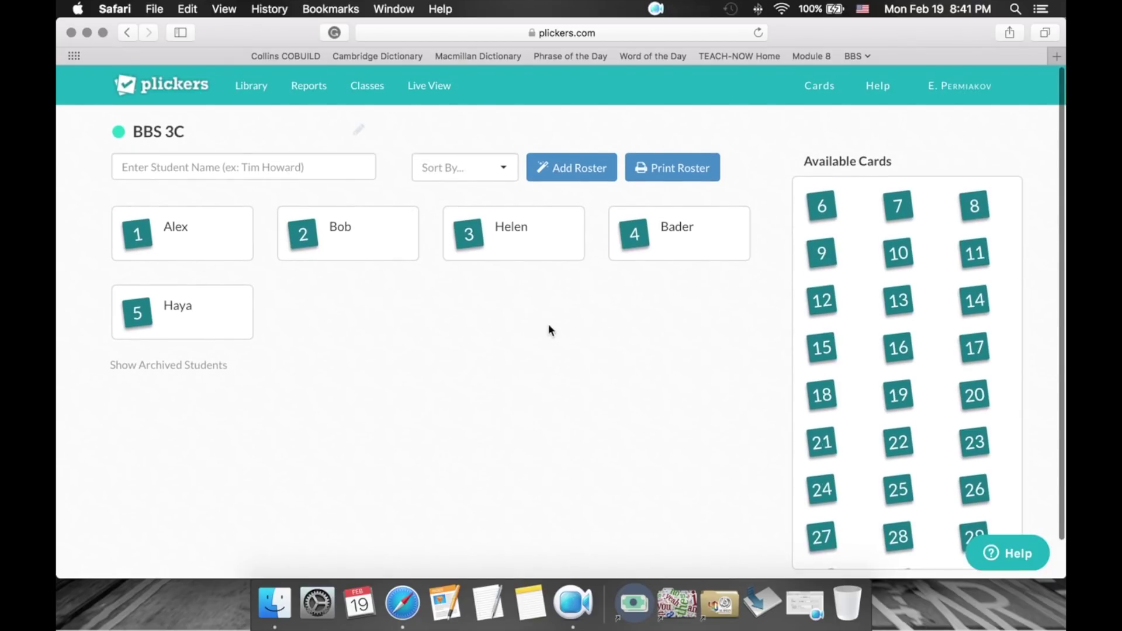
scroll(550, 330, "down", 2)
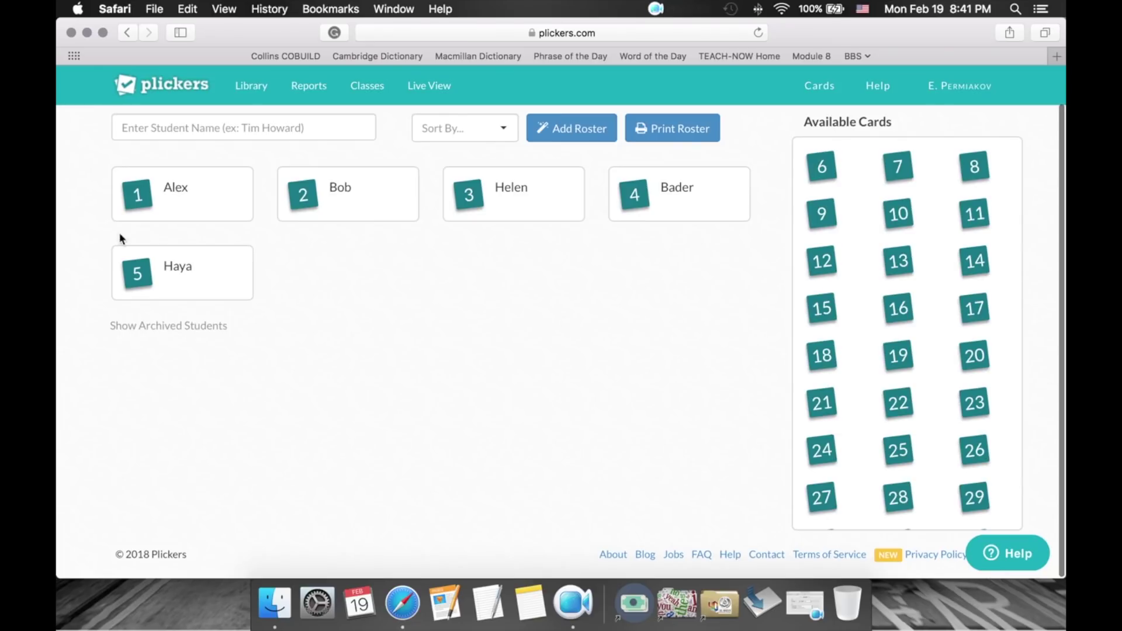
left_click(137, 193)
left_click(136, 273)
scroll(759, 296, "up", 2)
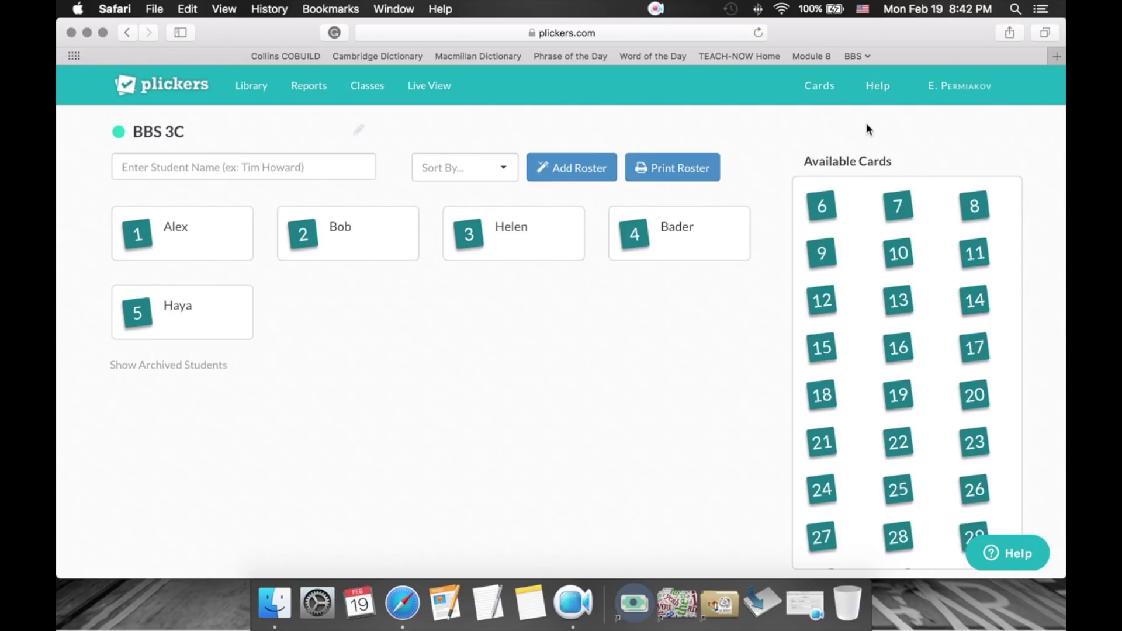
Open the Plickers Cards page and review the table comparing the available card sets.
left_click(825, 90)
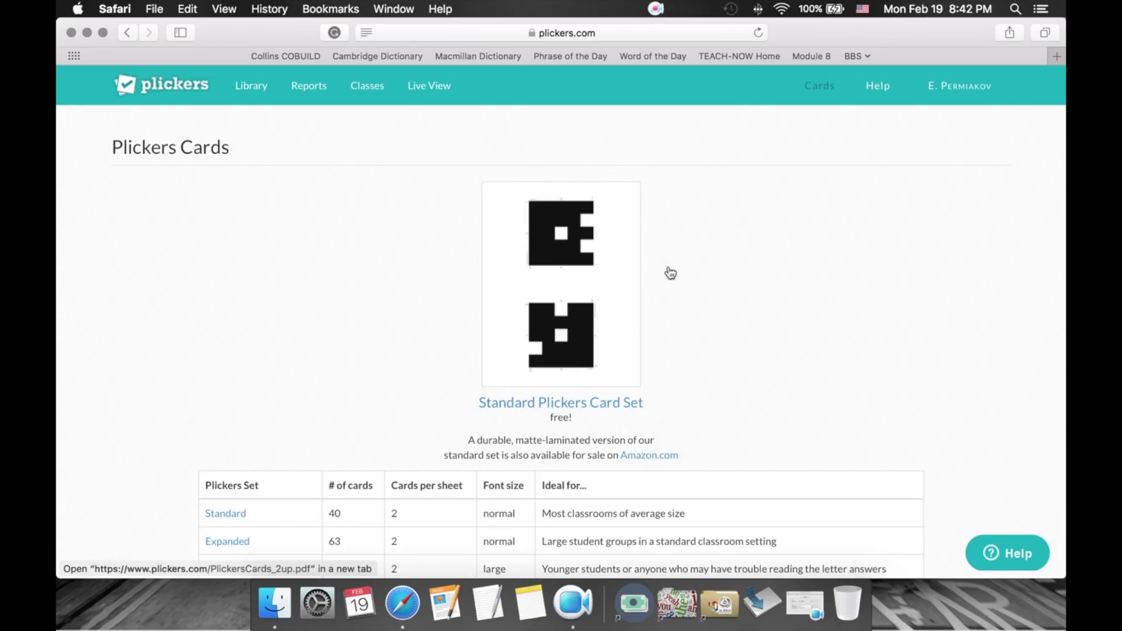
scroll(693, 303, "down", 5)
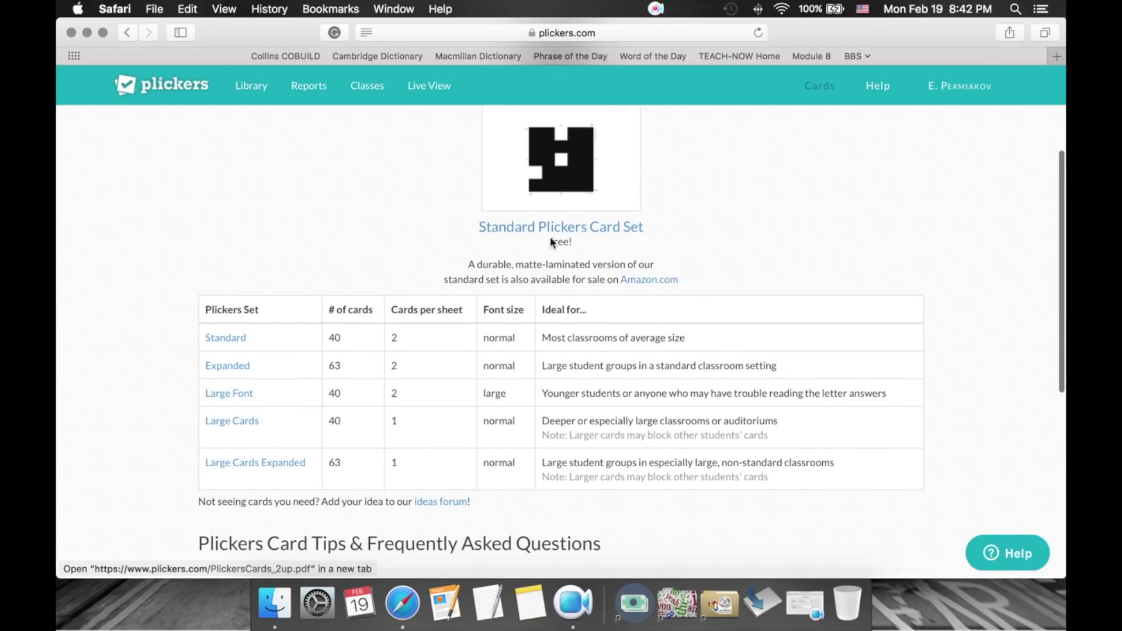
scroll(693, 304, "down", 3)
scroll(388, 144, "up", 4)
scroll(387, 143, "up", 1)
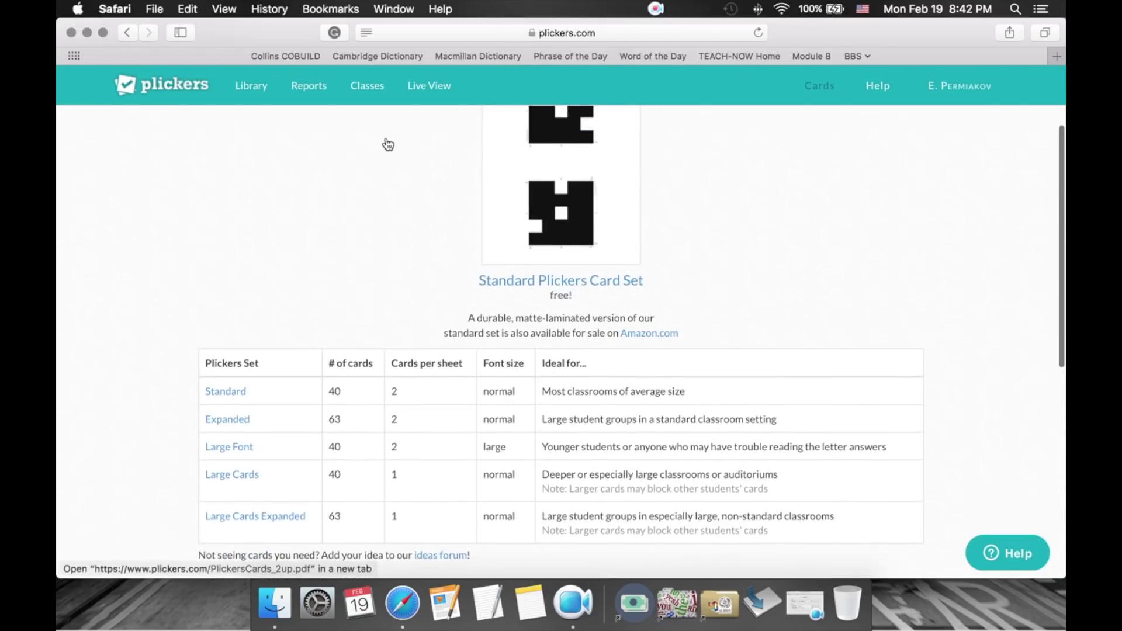
scroll(444, 292, "up", 3)
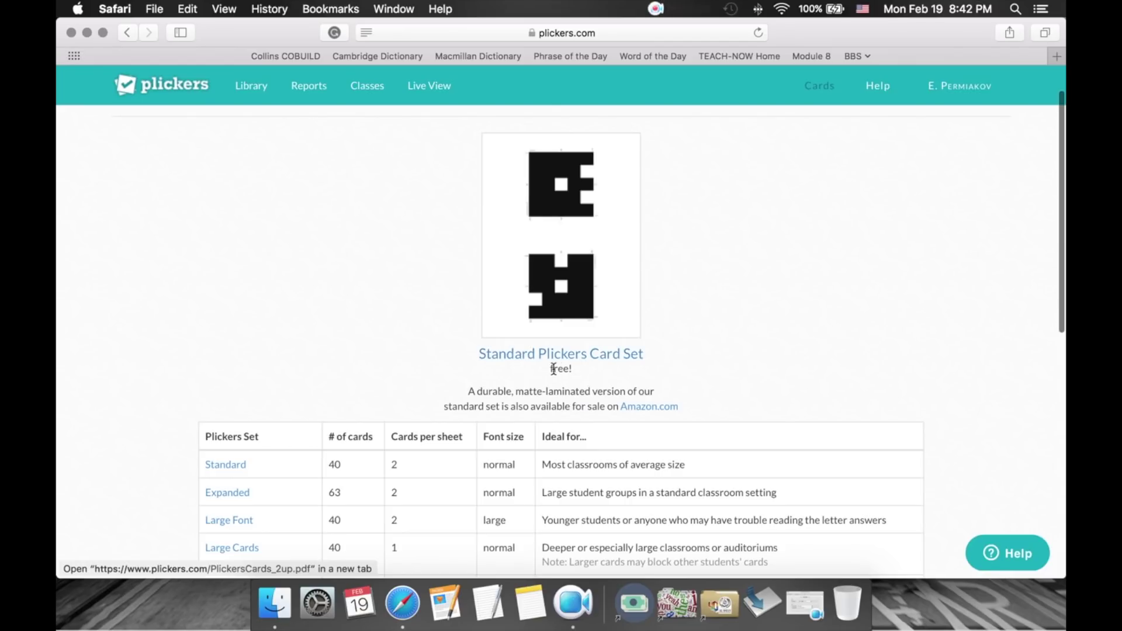
scroll(558, 369, "down", 3)
scroll(313, 437, "down", 2)
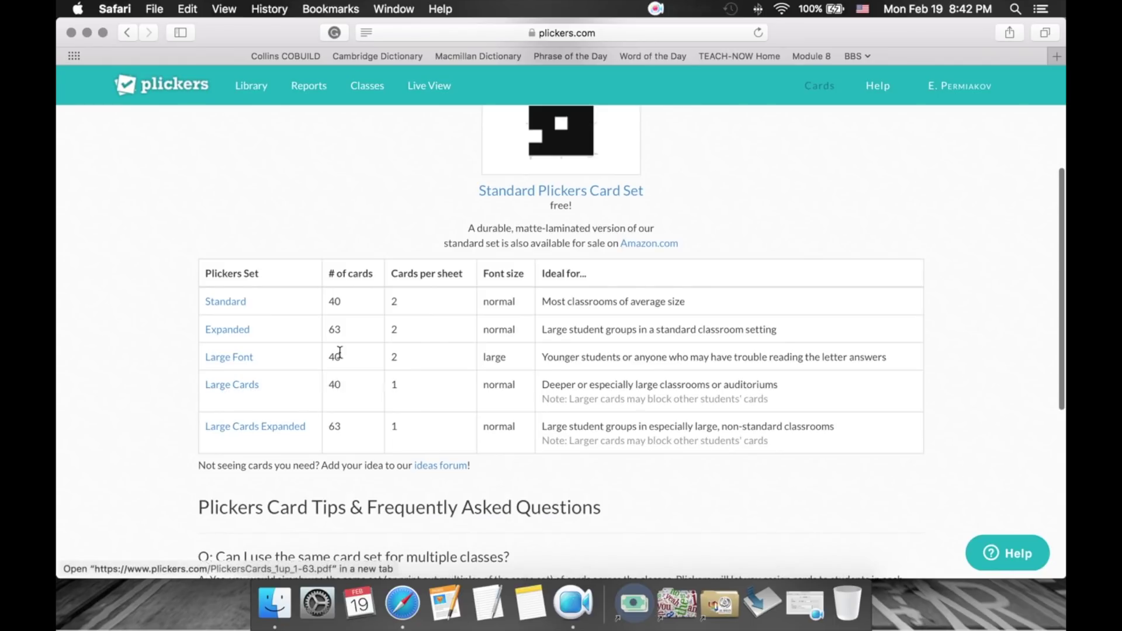
scroll(338, 356, "up", 7)
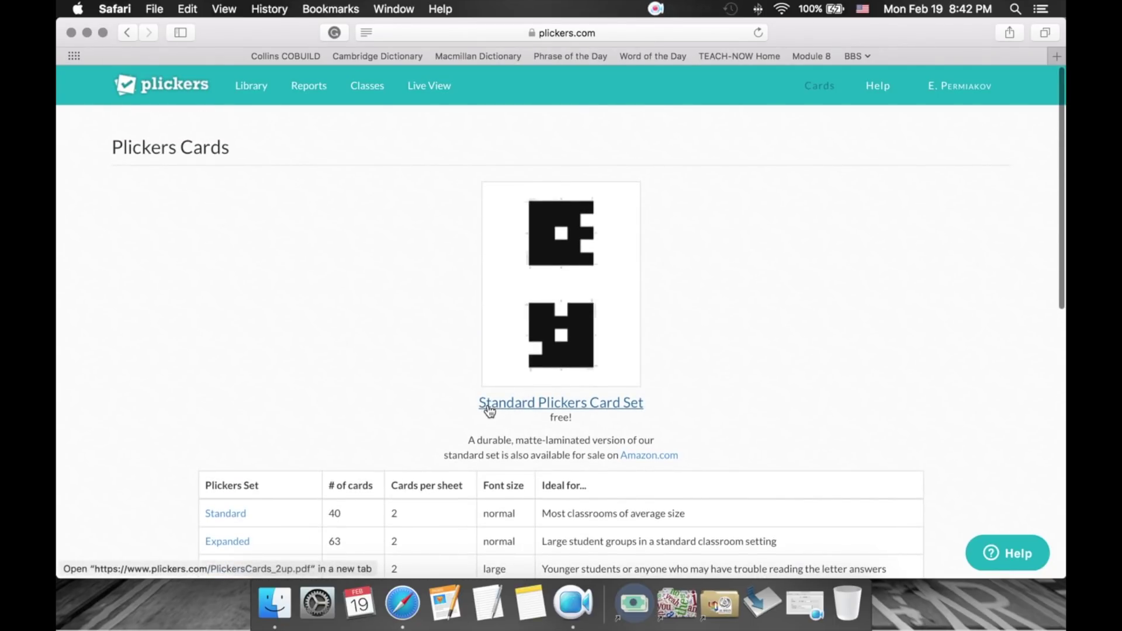
Open the Standard Plickers Card Set PDF and look through its first cards.
left_click(508, 407)
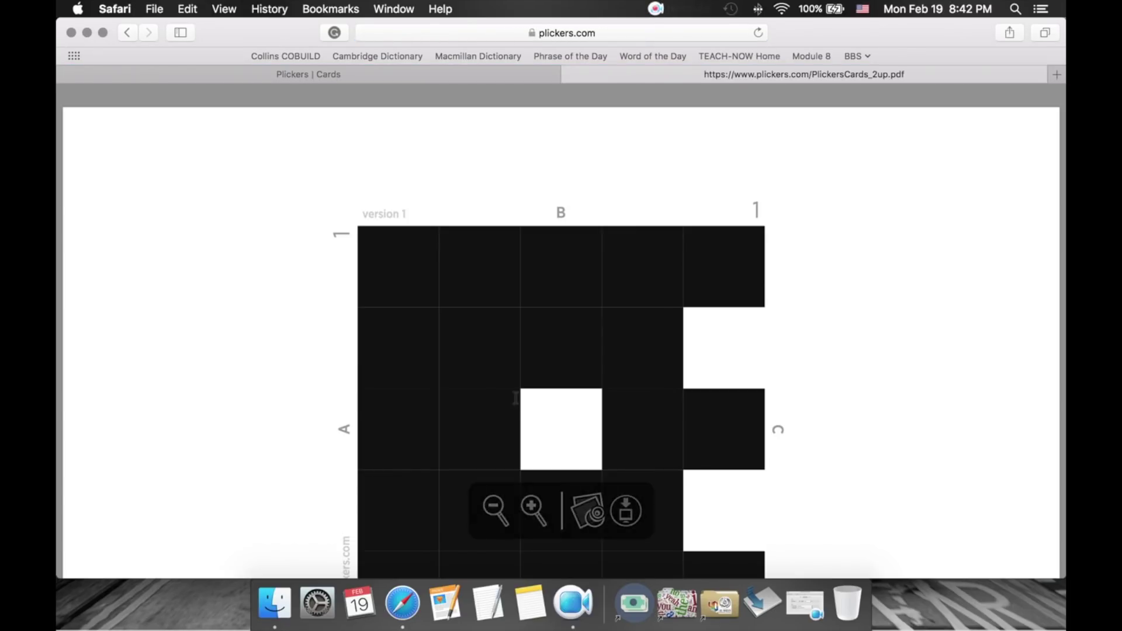
scroll(531, 383, "down", 4)
scroll(531, 383, "down", 8)
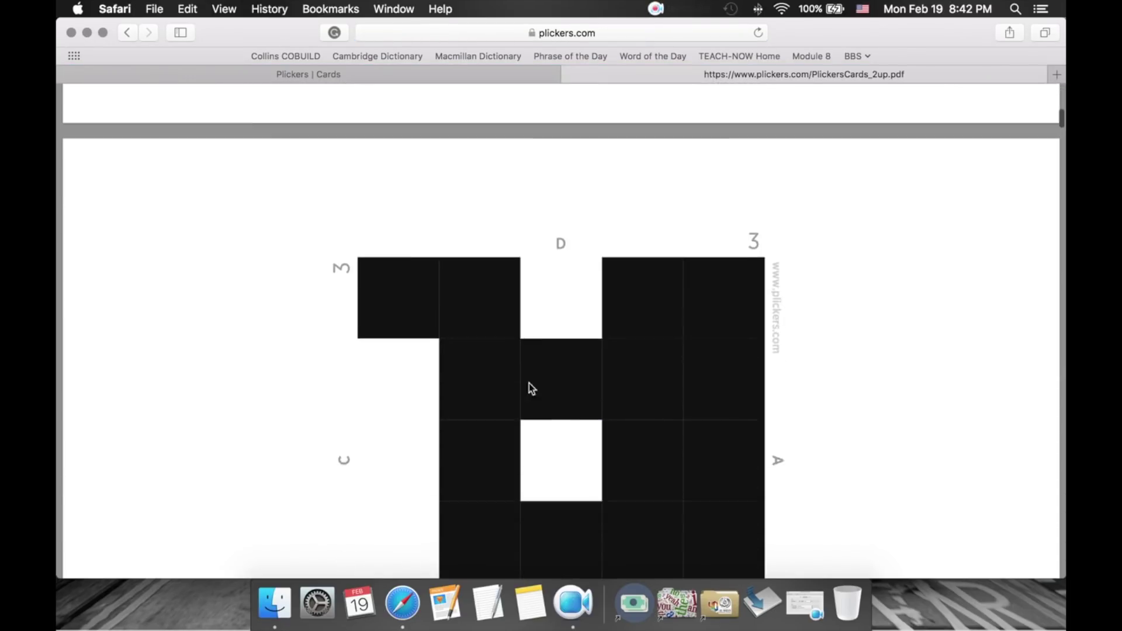
scroll(528, 383, "up", 8)
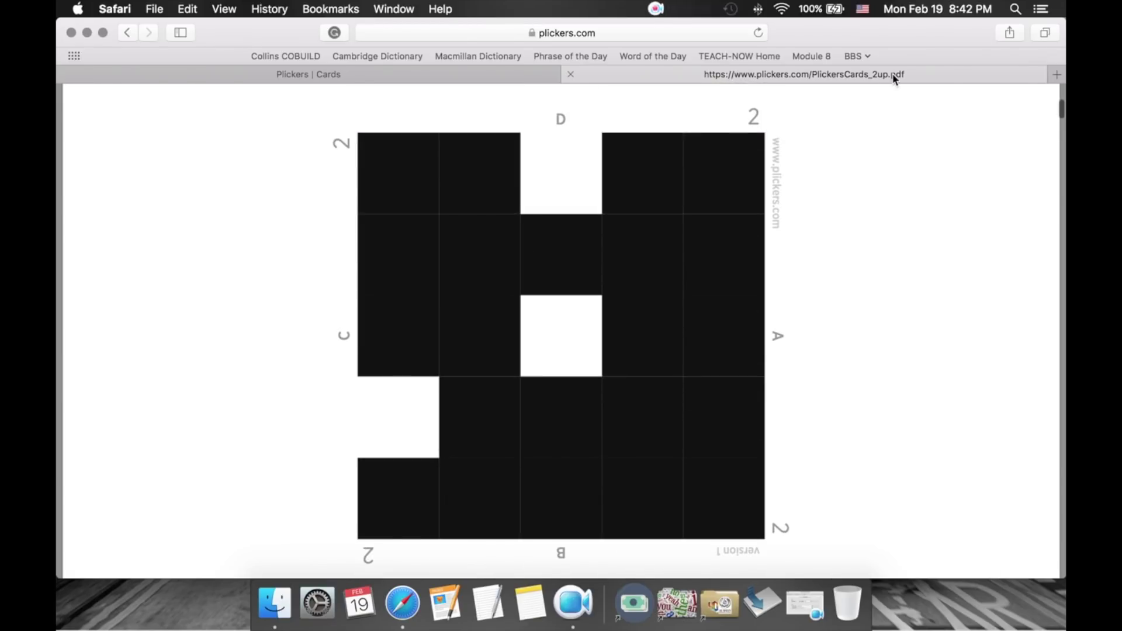
scroll(628, 221, "up", 10)
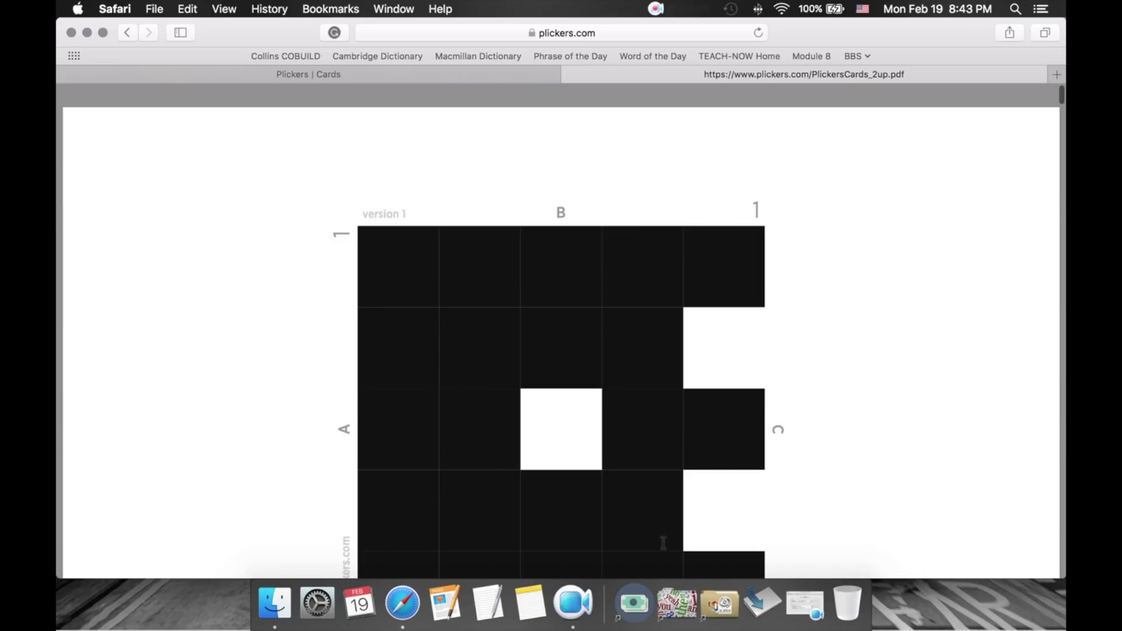
scroll(614, 537, "down", 3)
scroll(653, 477, "up", 3)
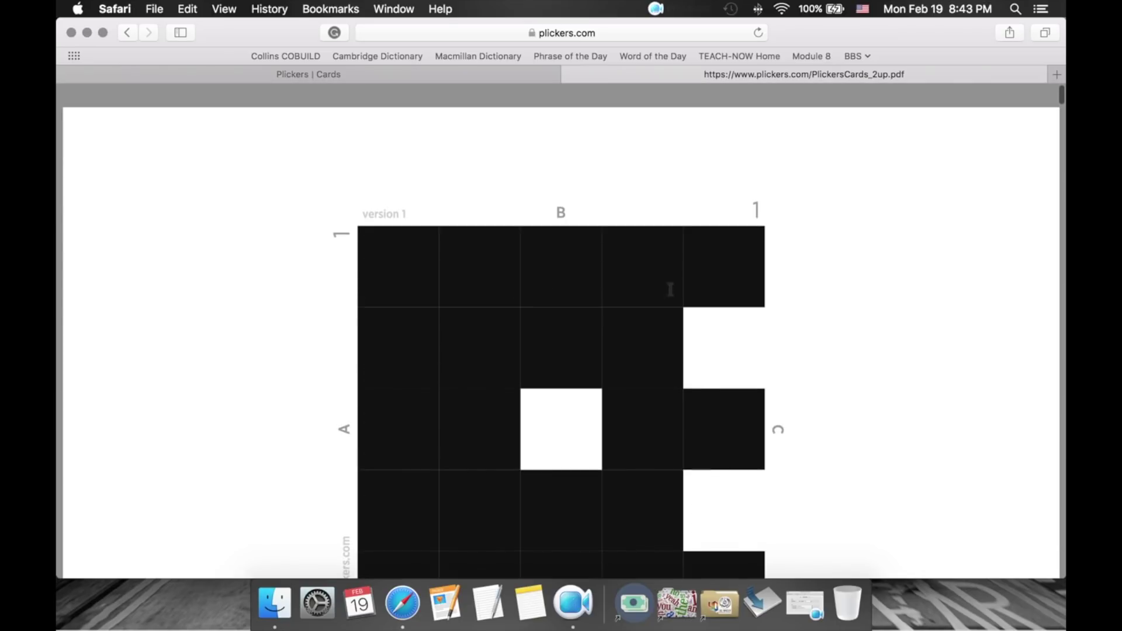
Download the standard card set PDF to the computer.
right_click(868, 271)
left_click(812, 256)
scroll(679, 513, "down", 5)
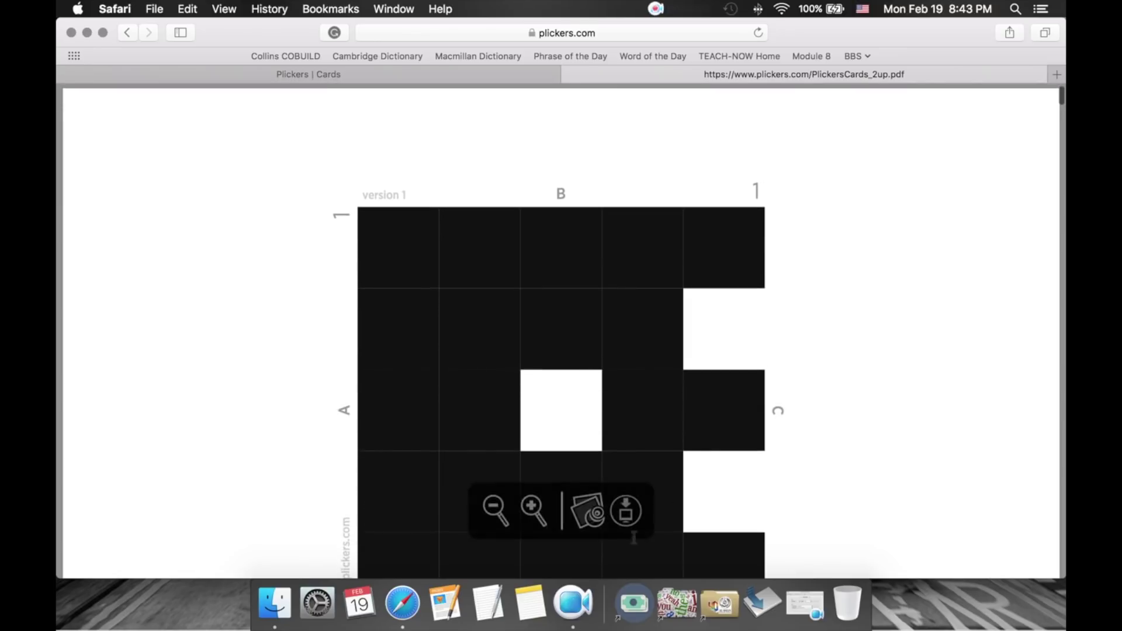
scroll(625, 514, "up", 5)
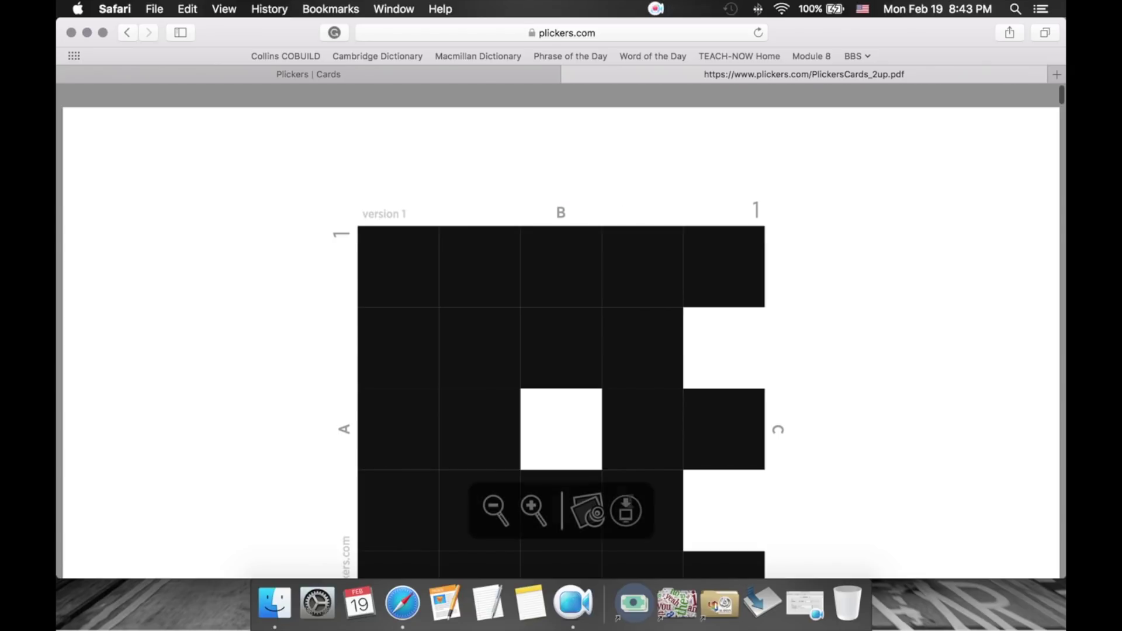
scroll(588, 451, "down", 2)
scroll(588, 450, "up", 2)
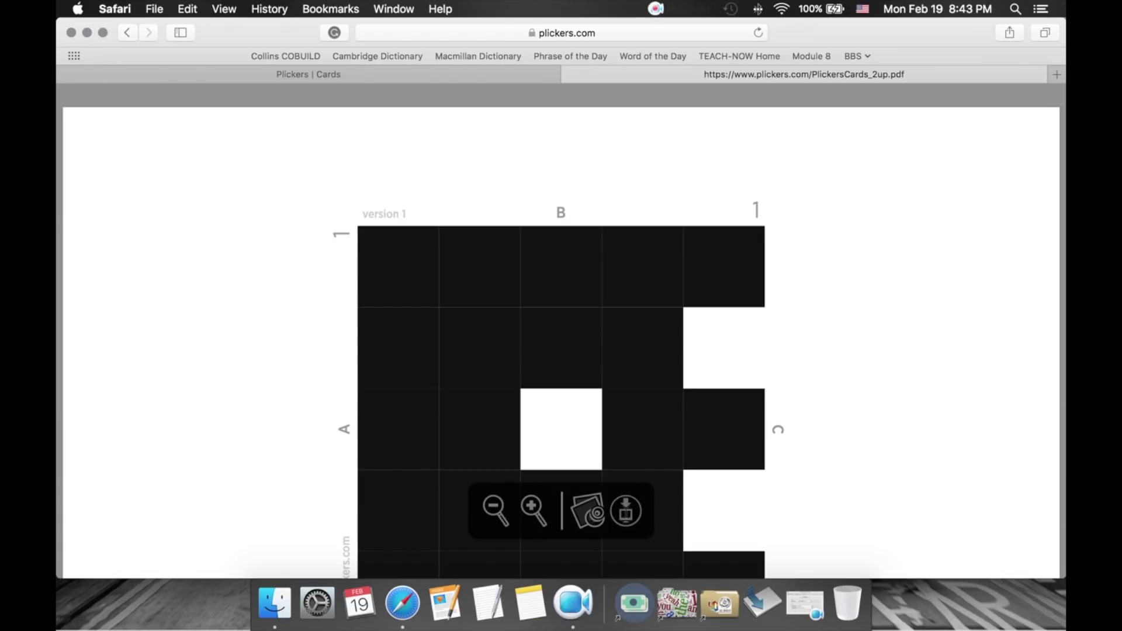
scroll(521, 533, "down", 4)
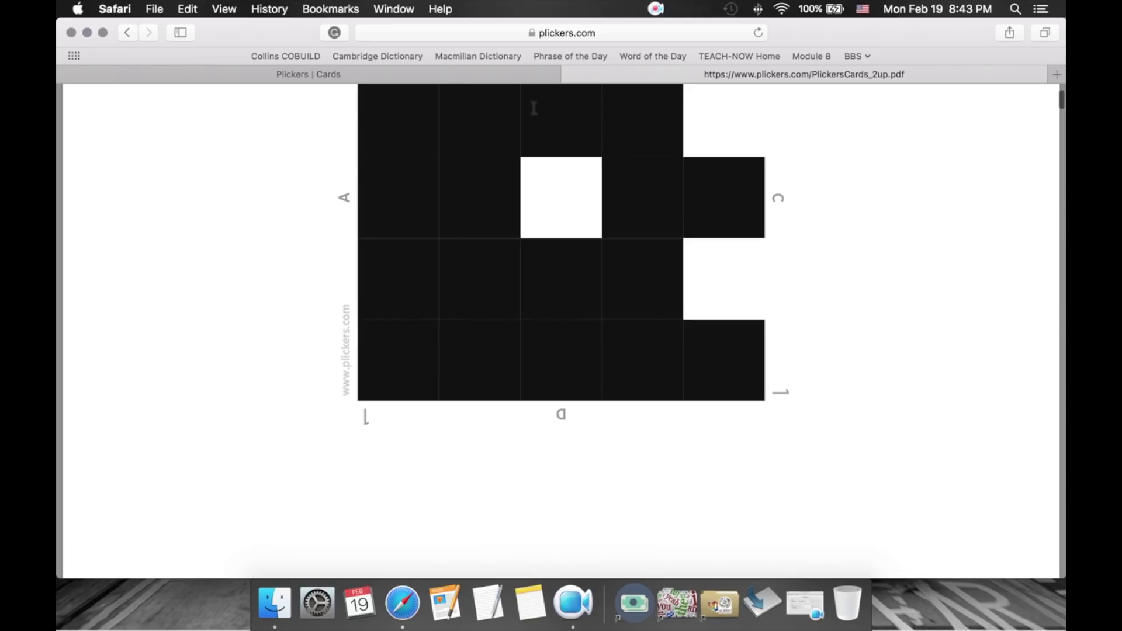
scroll(530, 98, "up", 4)
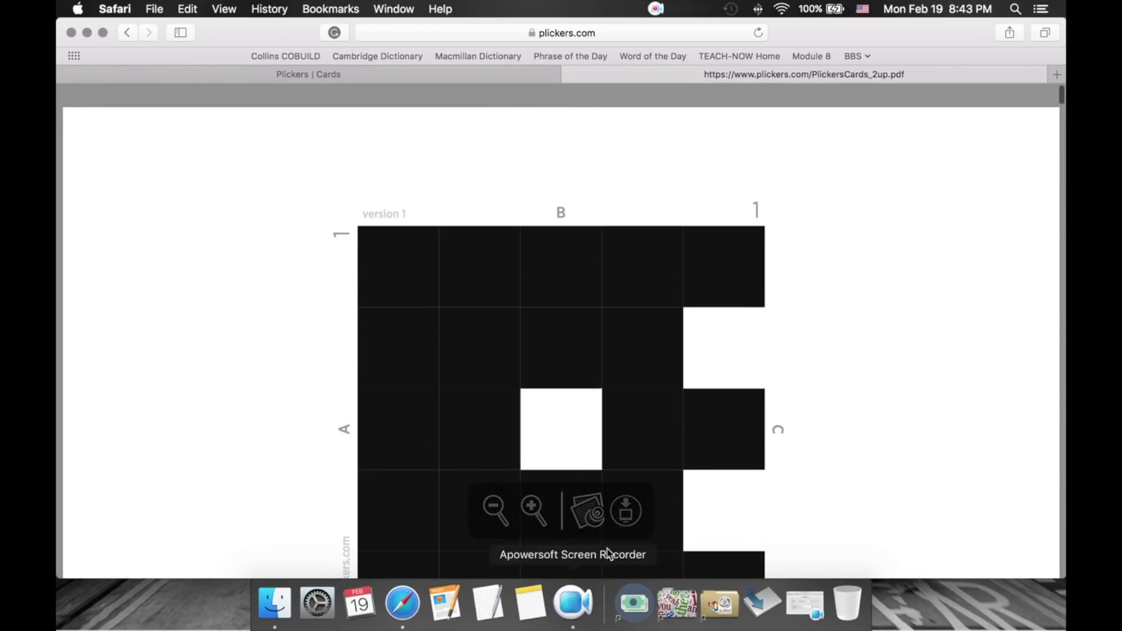
left_click(625, 516)
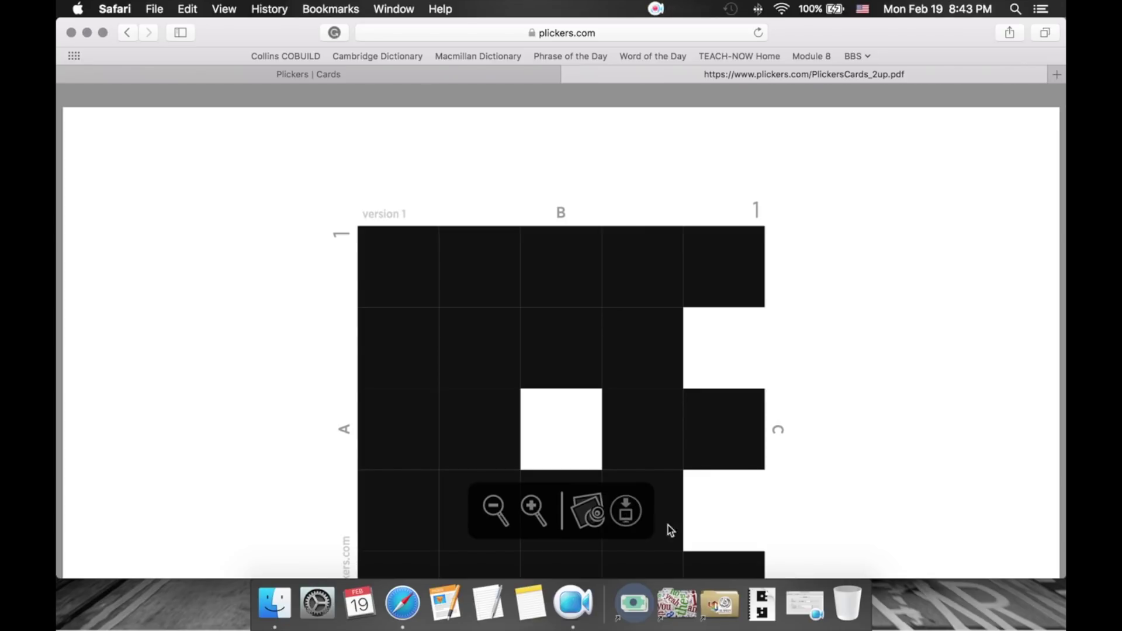
Show the Downloads folder containing the saved card set in Finder.
left_click(765, 601)
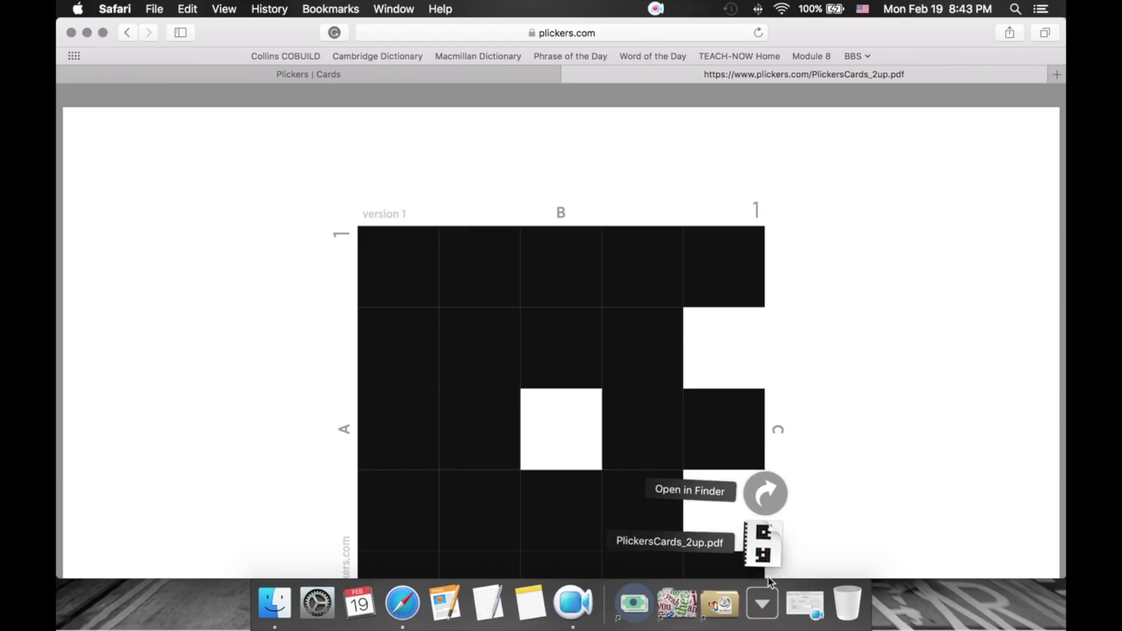
left_click(761, 599)
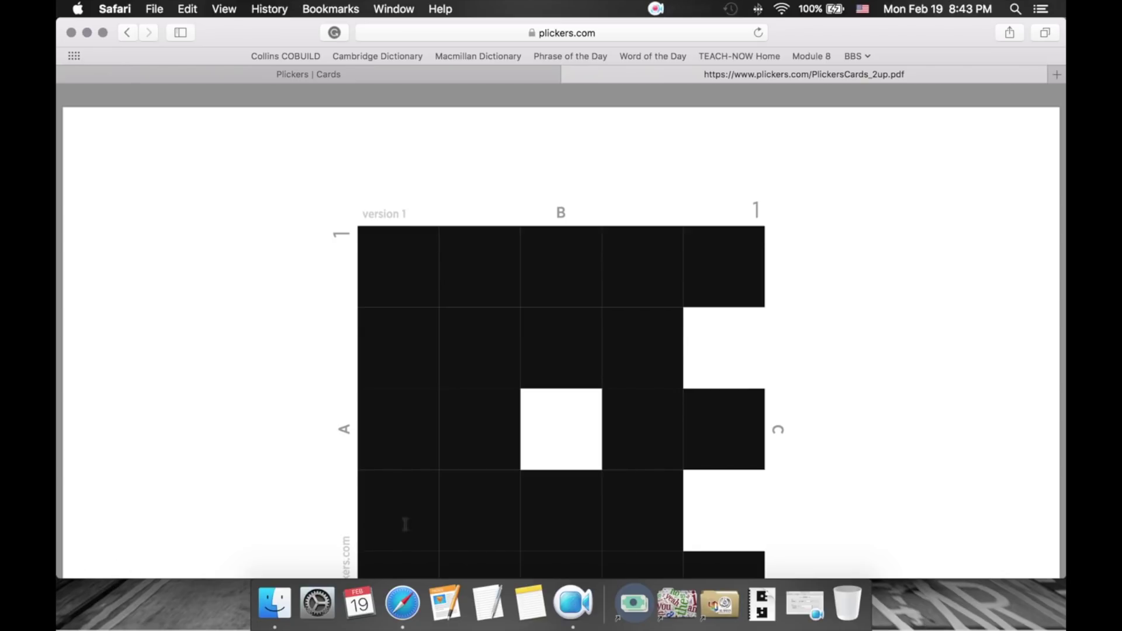
left_click(766, 606)
left_click(766, 605)
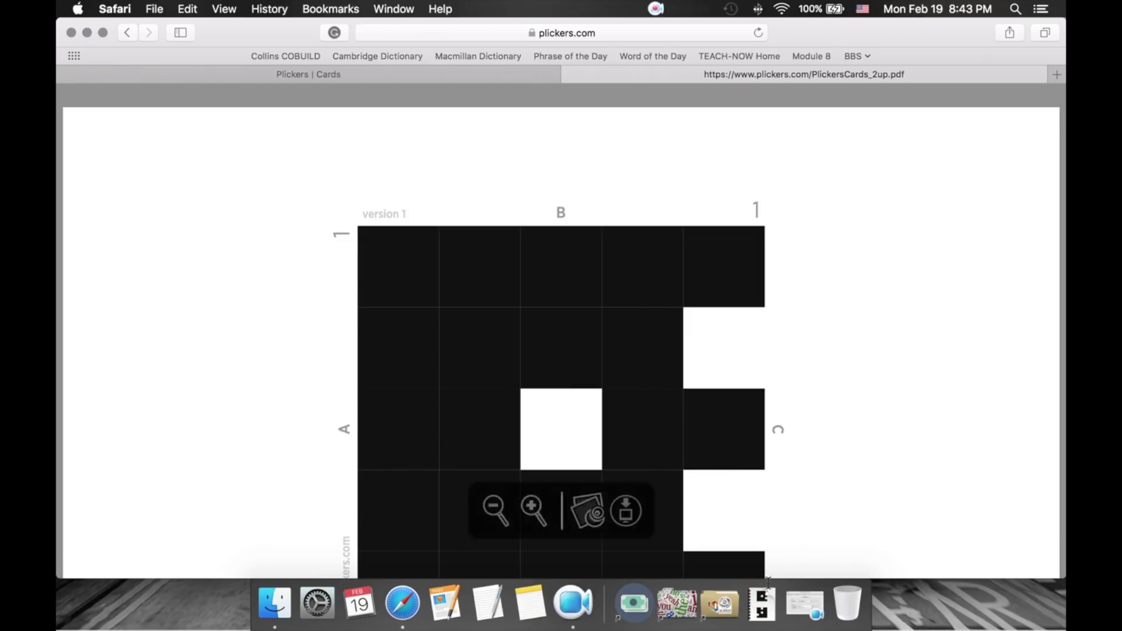
left_click(763, 605)
left_click(770, 512)
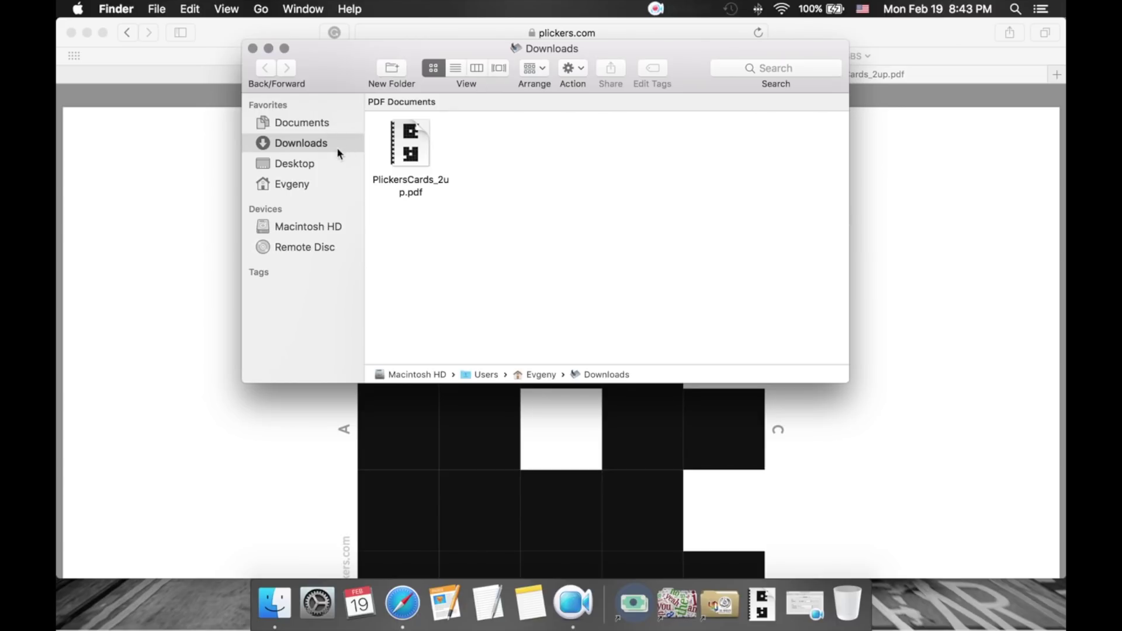
Open PlickersCards_2up.pdf from the Downloads folder in Preview.
left_click(400, 131)
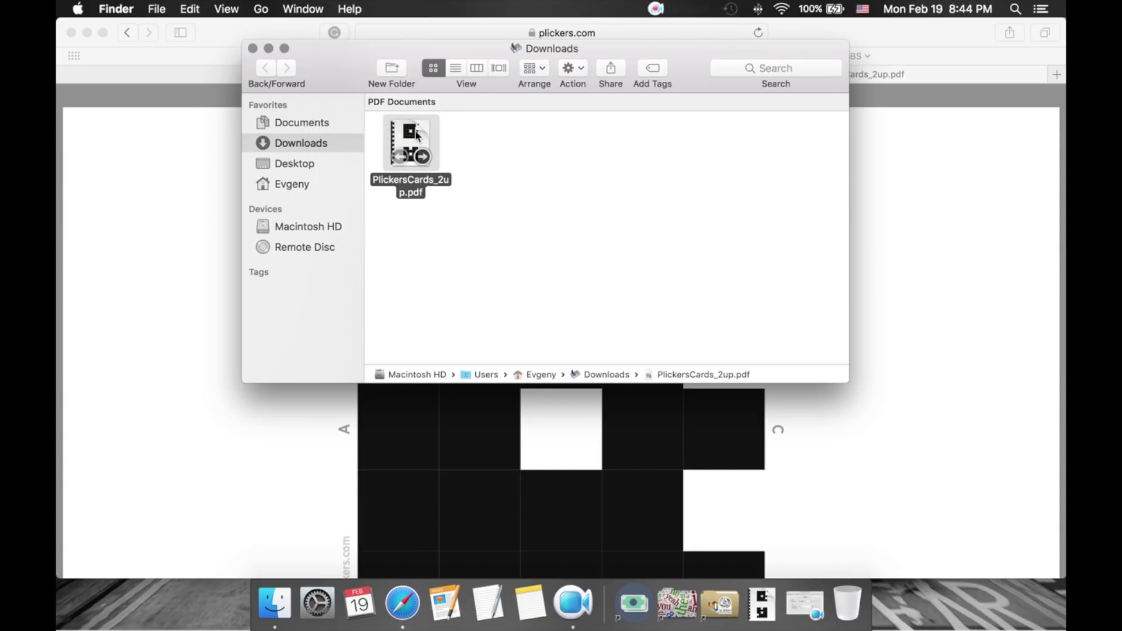
left_click(477, 143)
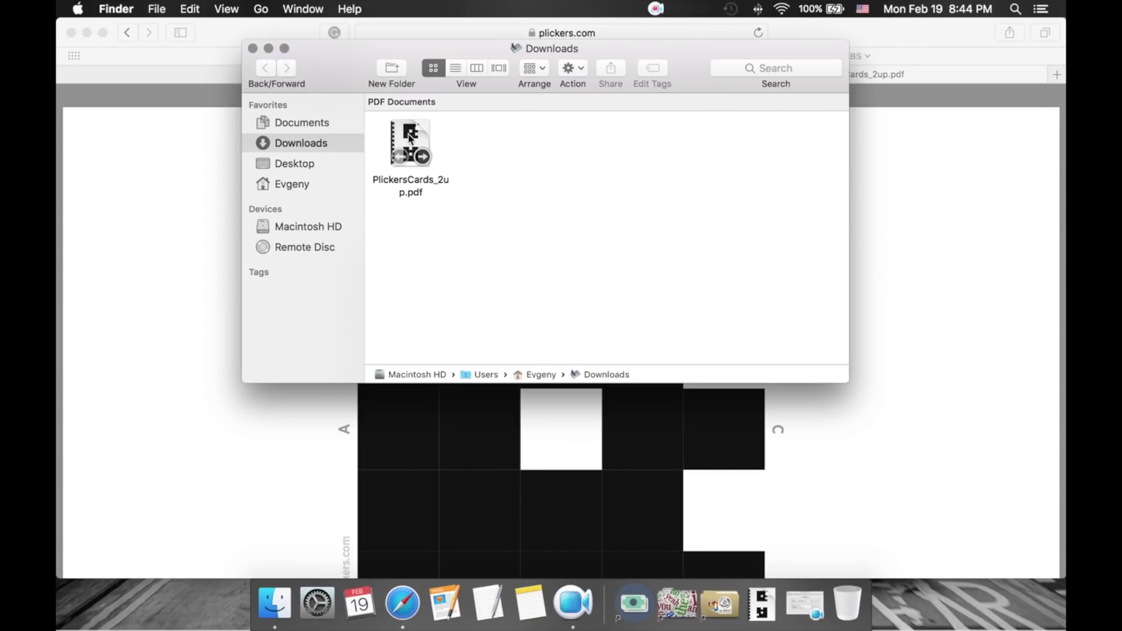
double_click(411, 138)
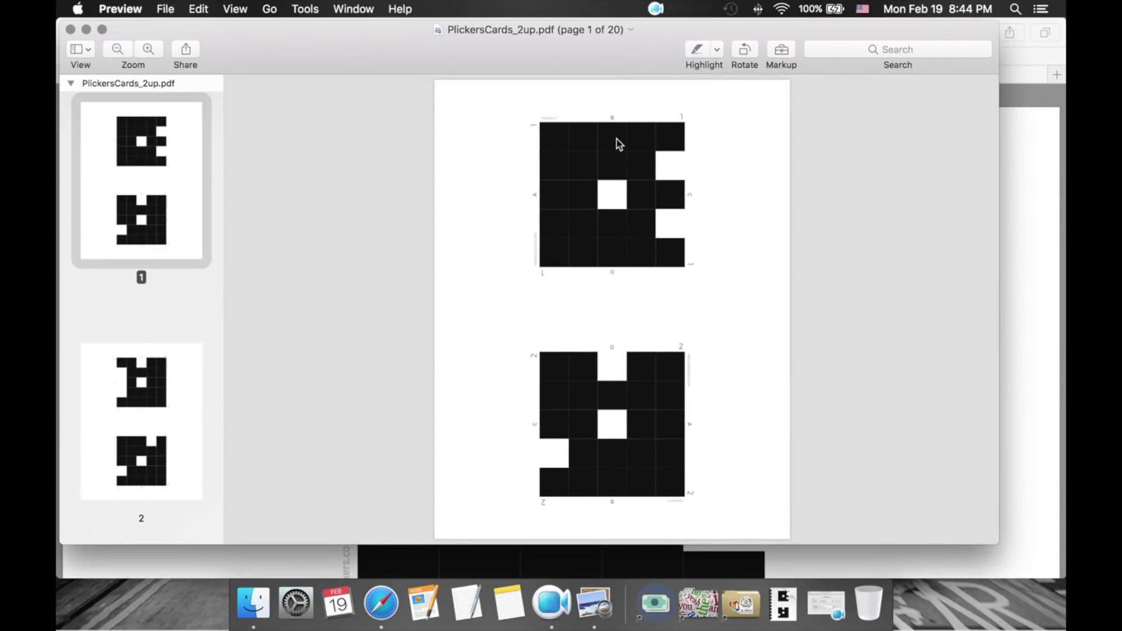
Examine the card numbers and answer letters on the cards on pages 1 and 2, with the view enlarged.
left_click_drag(679, 115, 677, 119)
left_click(679, 123)
scroll(681, 124, "up", 3)
scroll(685, 124, "up", 2)
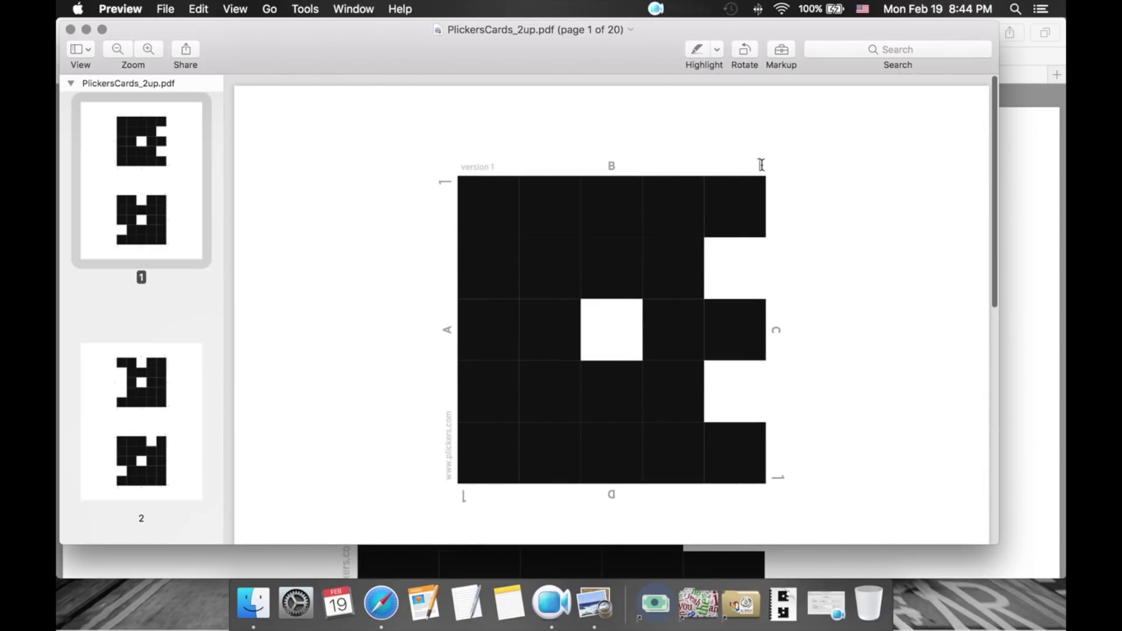
scroll(696, 196, "down", 10)
scroll(730, 336, "down", 8)
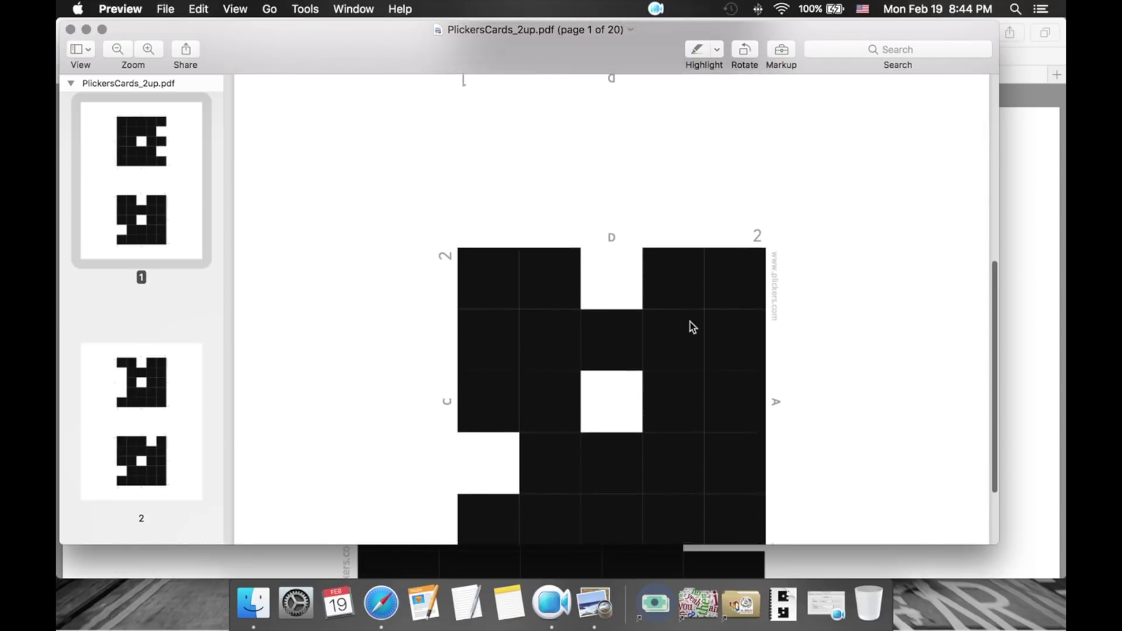
left_click(98, 423)
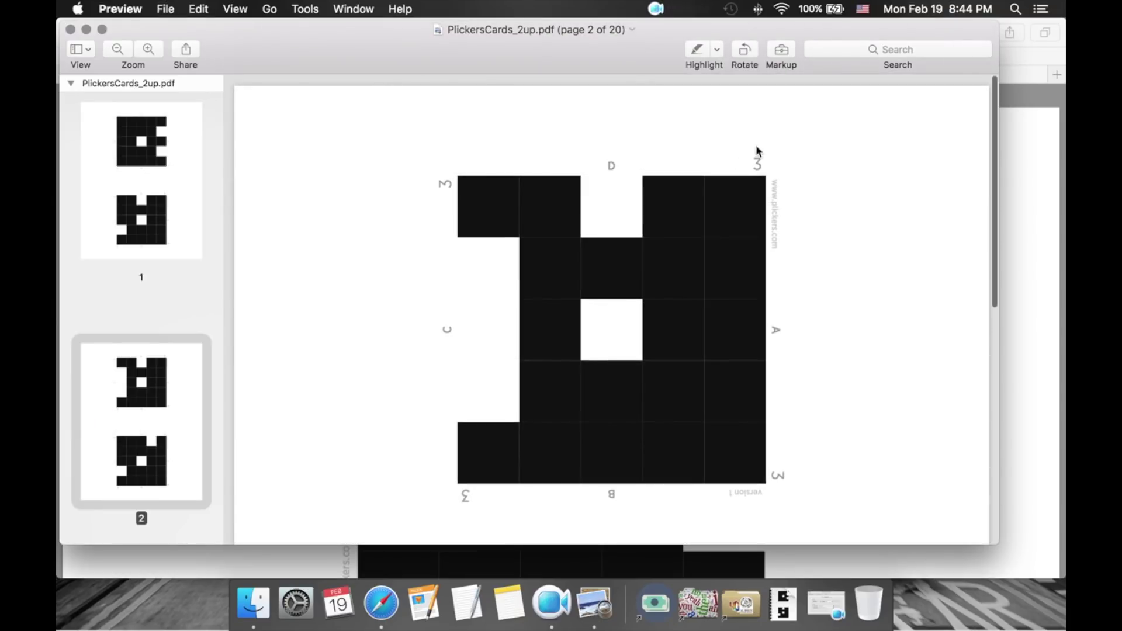
scroll(677, 273, "down", 5)
scroll(730, 346, "down", 4)
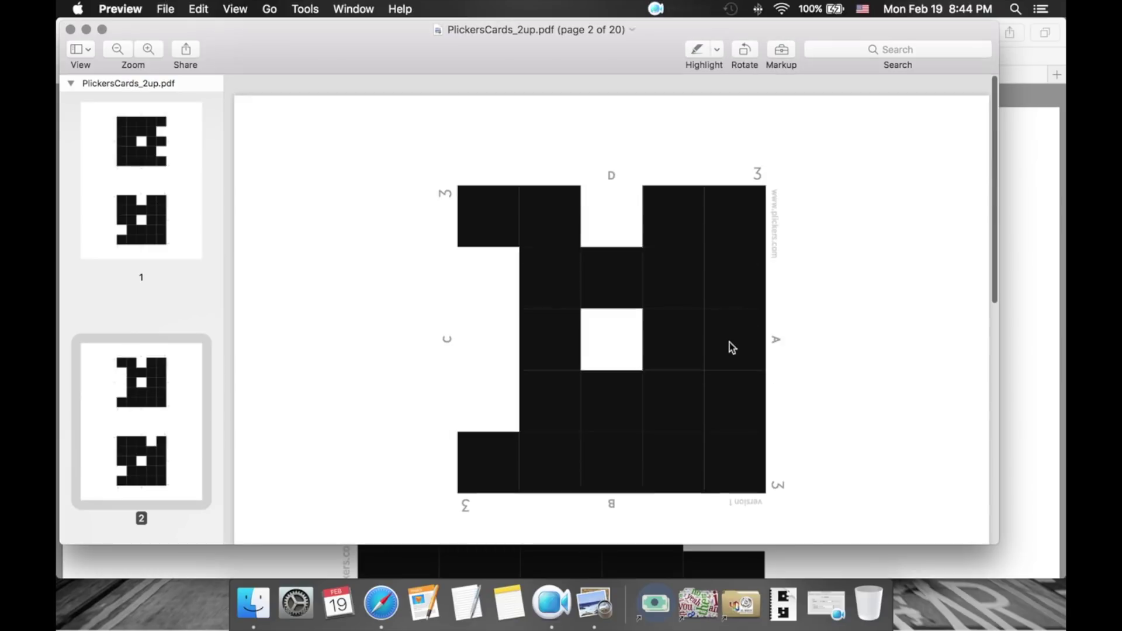
left_click(146, 198)
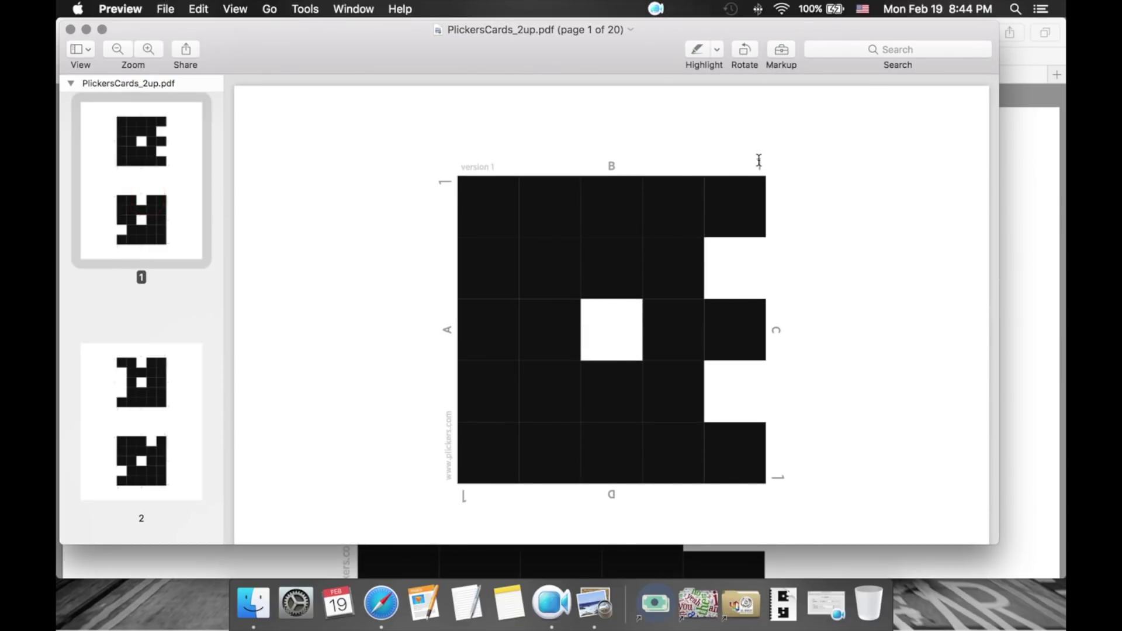
scroll(759, 162, "down", 1)
scroll(758, 163, "up", 1)
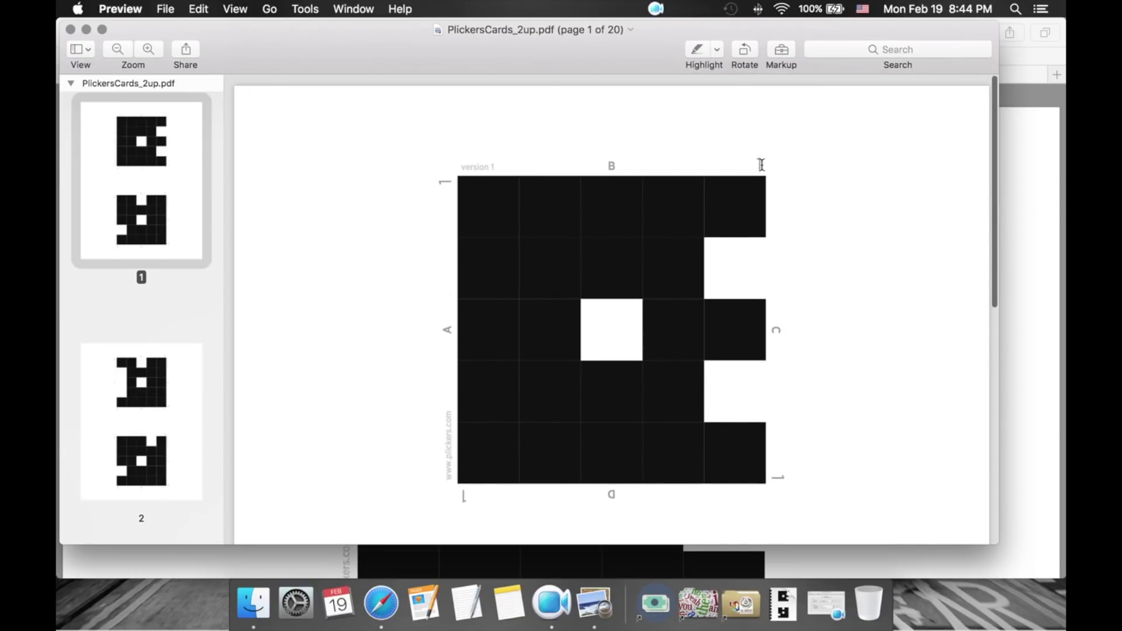
scroll(722, 200, "down", 6)
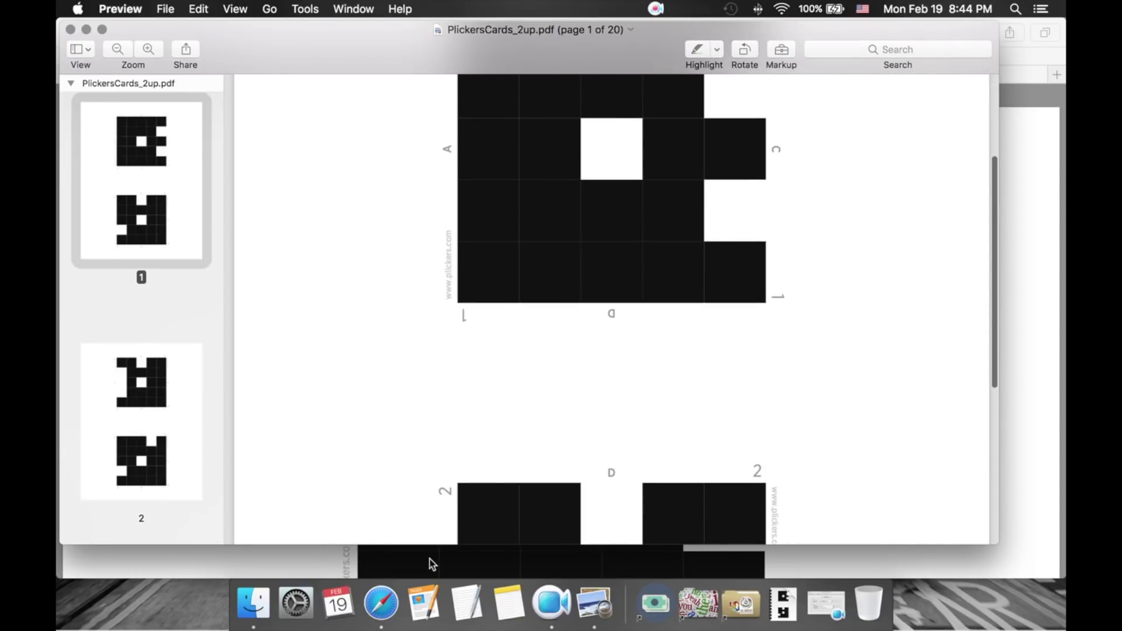
Switch back to Safari and return to the Plickers Cards page.
left_click(382, 601)
left_click(466, 78)
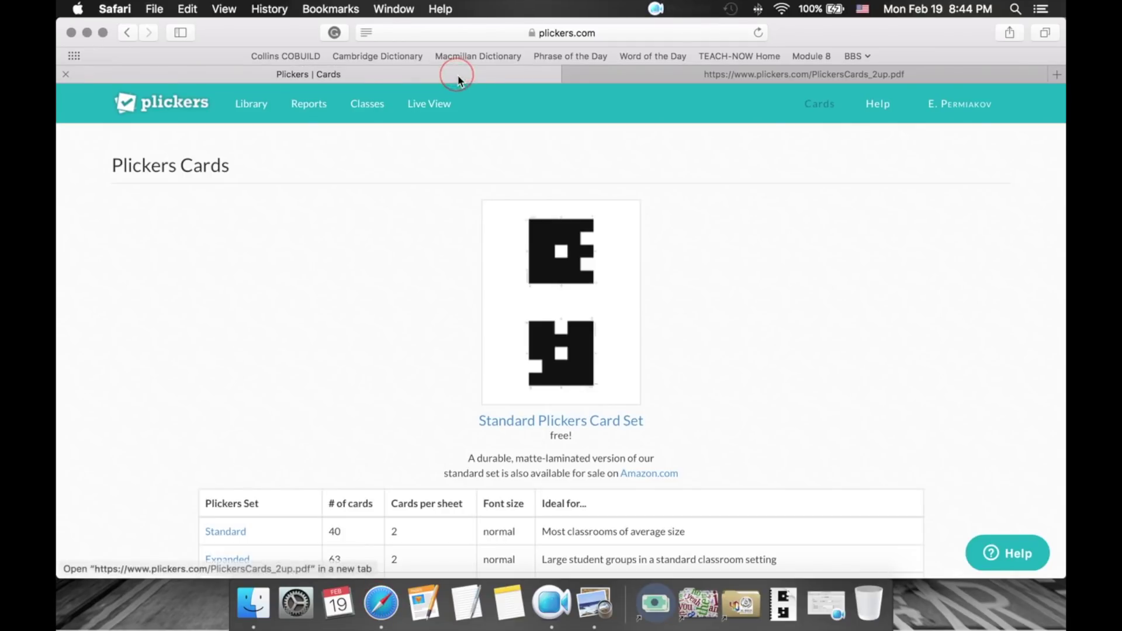
Open the BBS 3C class roster, compare it with card 1 in the Preview PDF, and return to Safari.
left_click(365, 111)
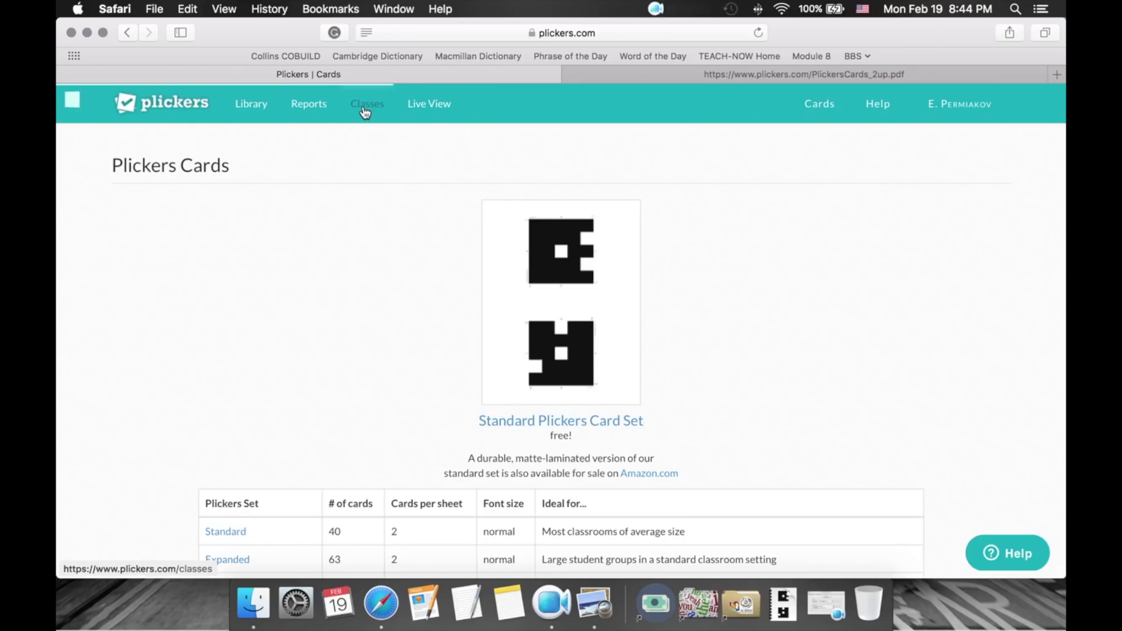
left_click(226, 173)
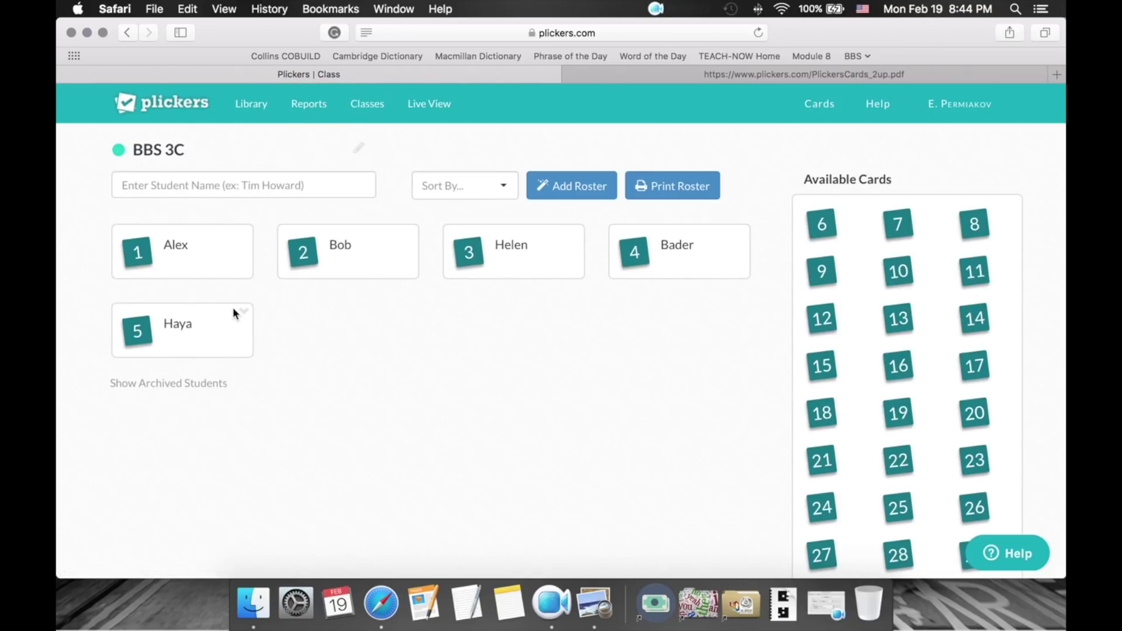
left_click(595, 602)
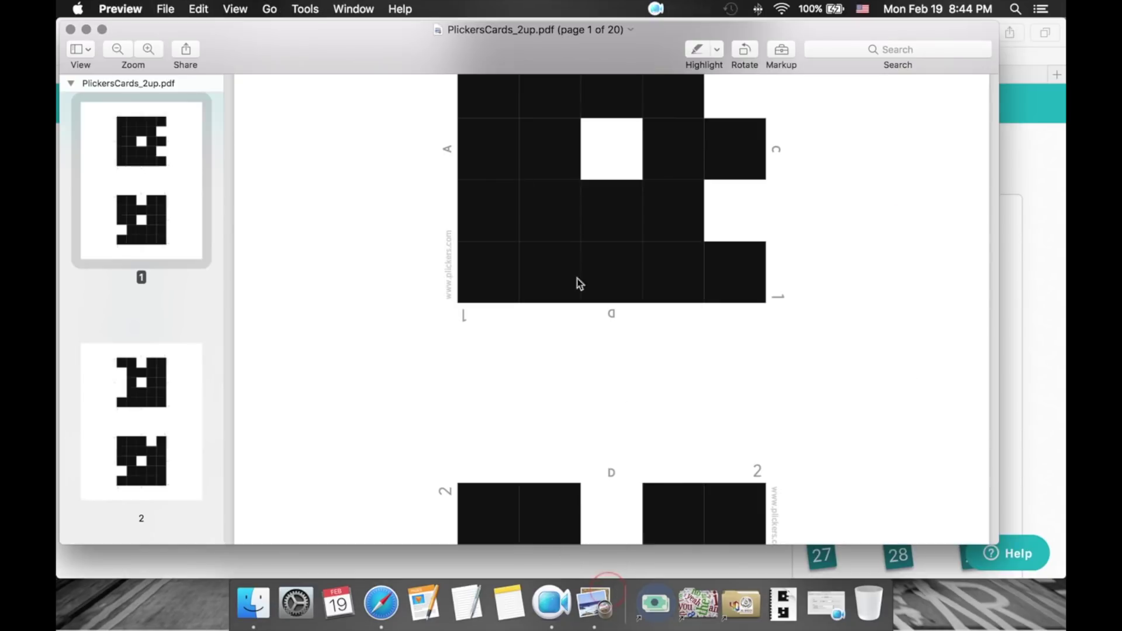
scroll(627, 404, "up", 5)
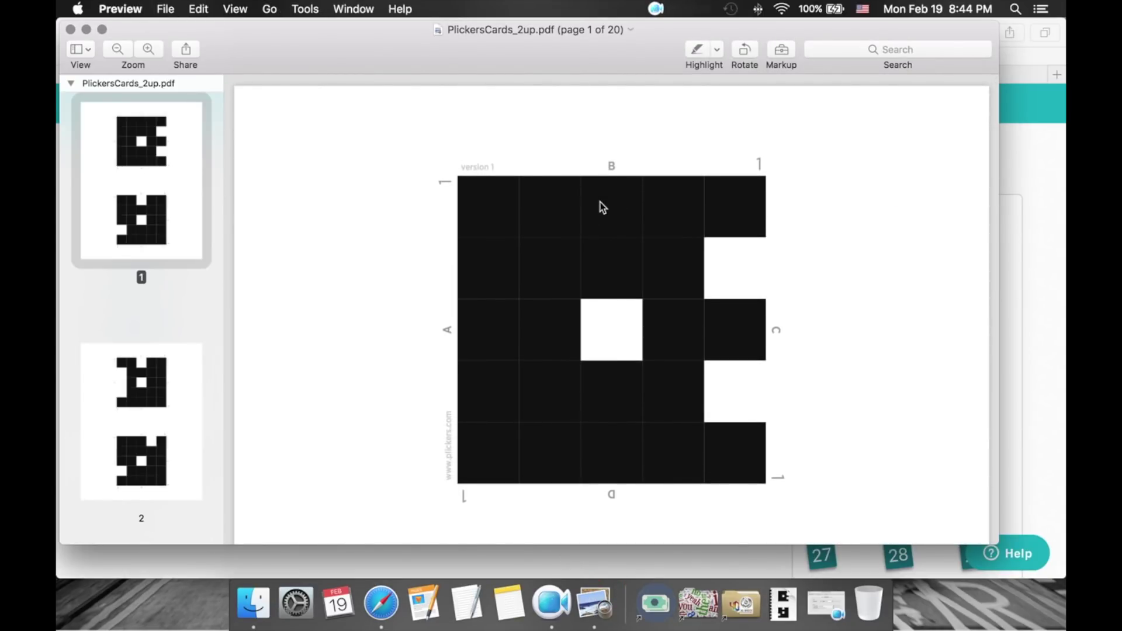
left_click(1048, 221)
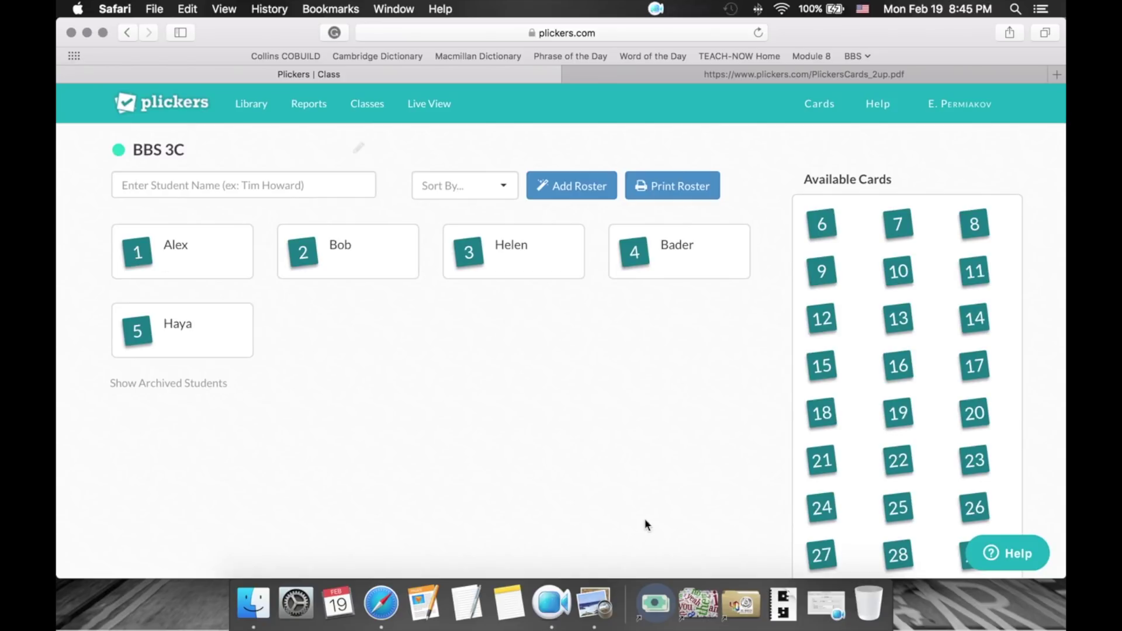
Examine cards 2 and 4 of PlickersCards_2up.pdf in Preview and return to the class roster in Safari.
left_click(594, 603)
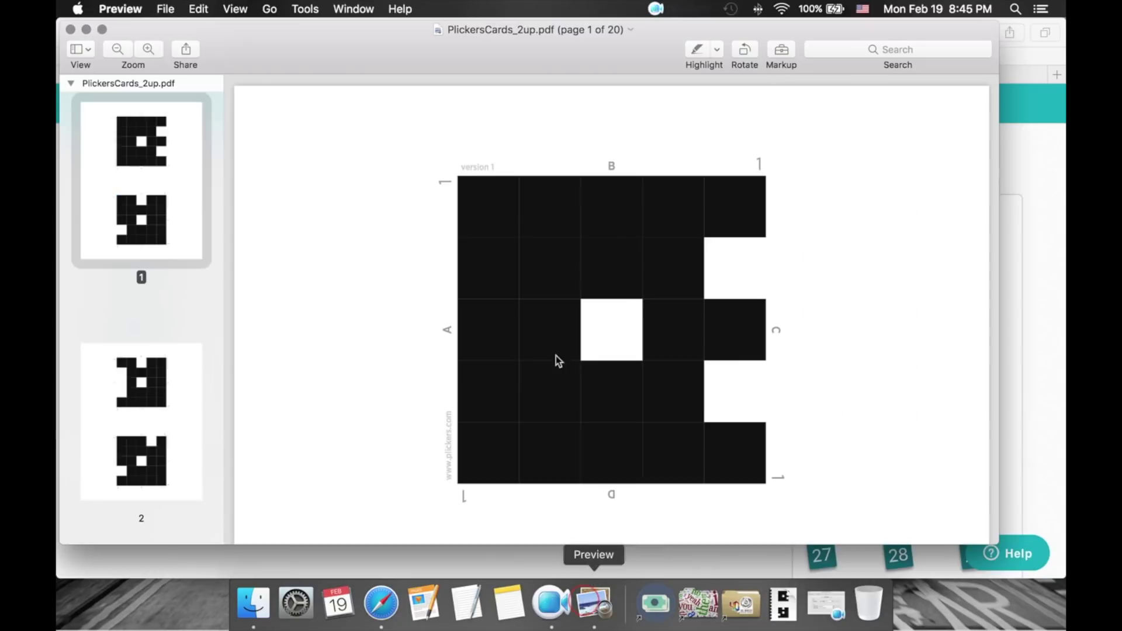
scroll(563, 286, "down", 10)
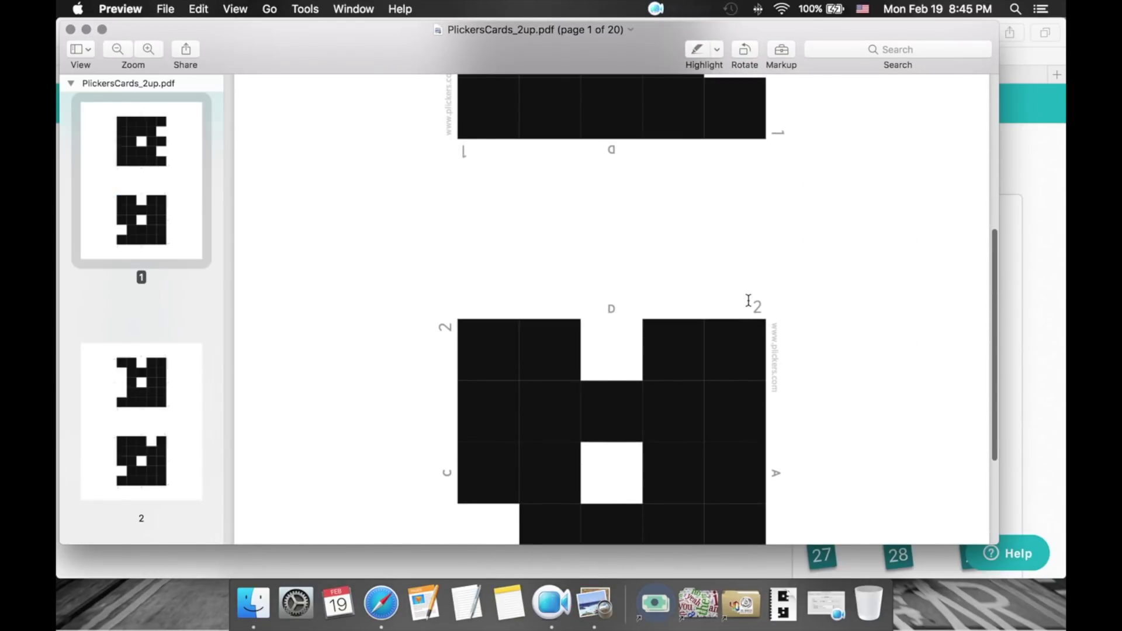
scroll(643, 333, "down", 3)
left_click(121, 413)
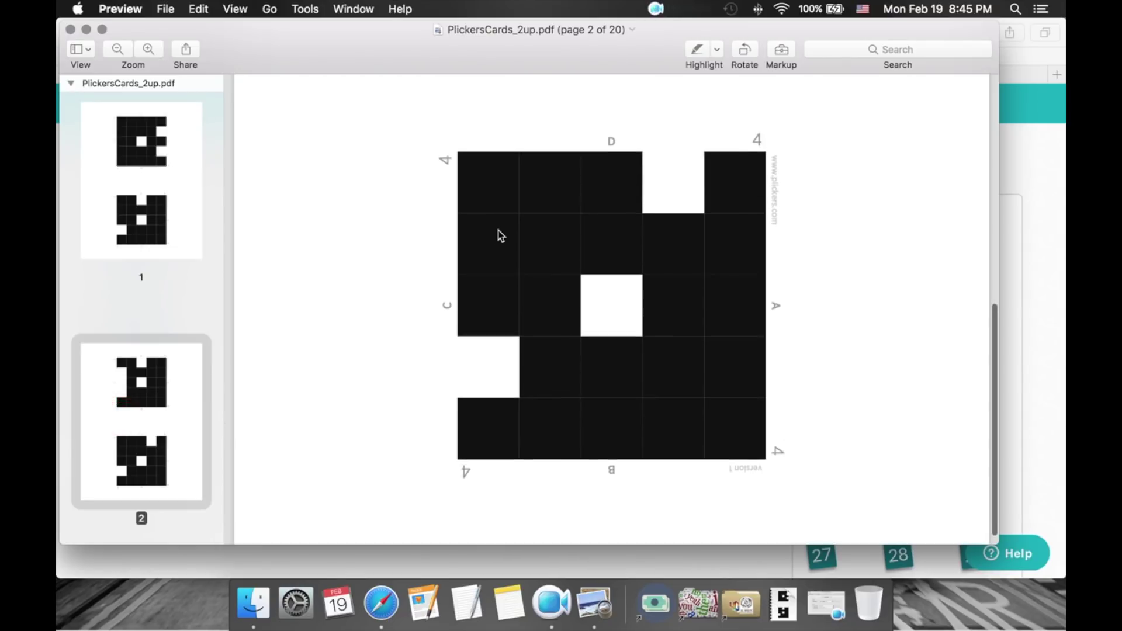
left_click(379, 602)
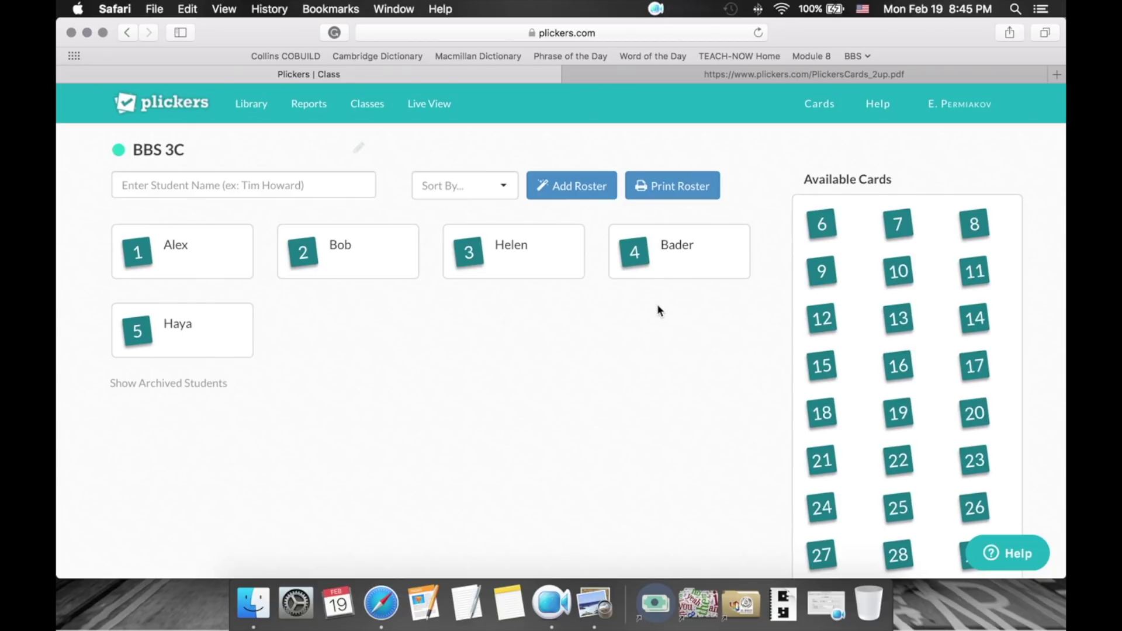
Revisit the Classes and Cards pages and open the question Library.
left_click(371, 105)
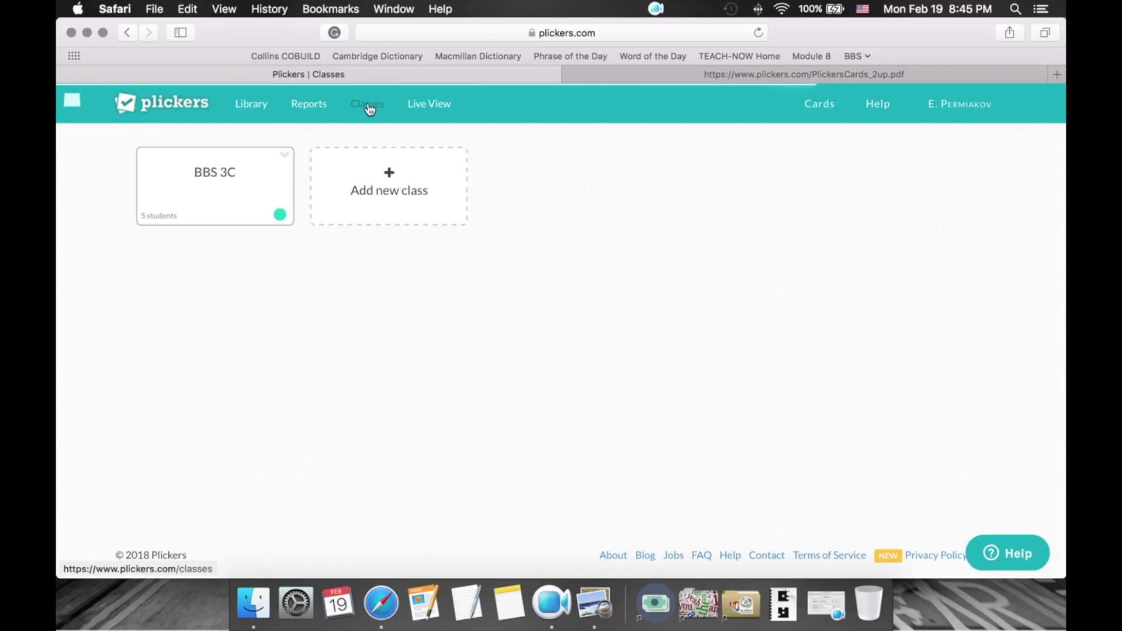
left_click(824, 107)
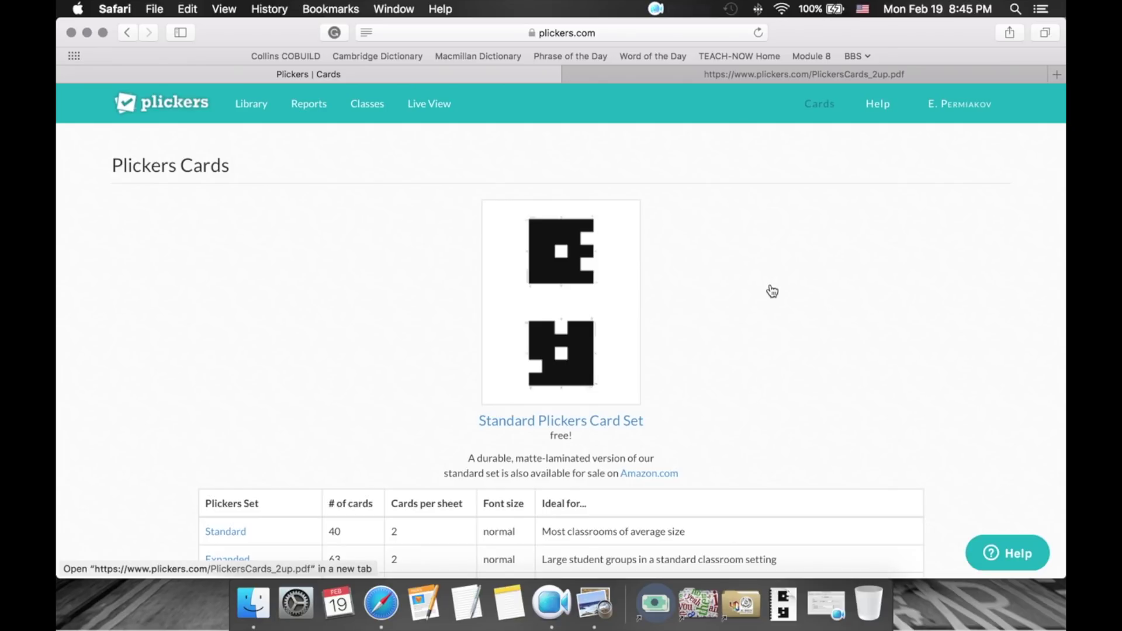
left_click(258, 106)
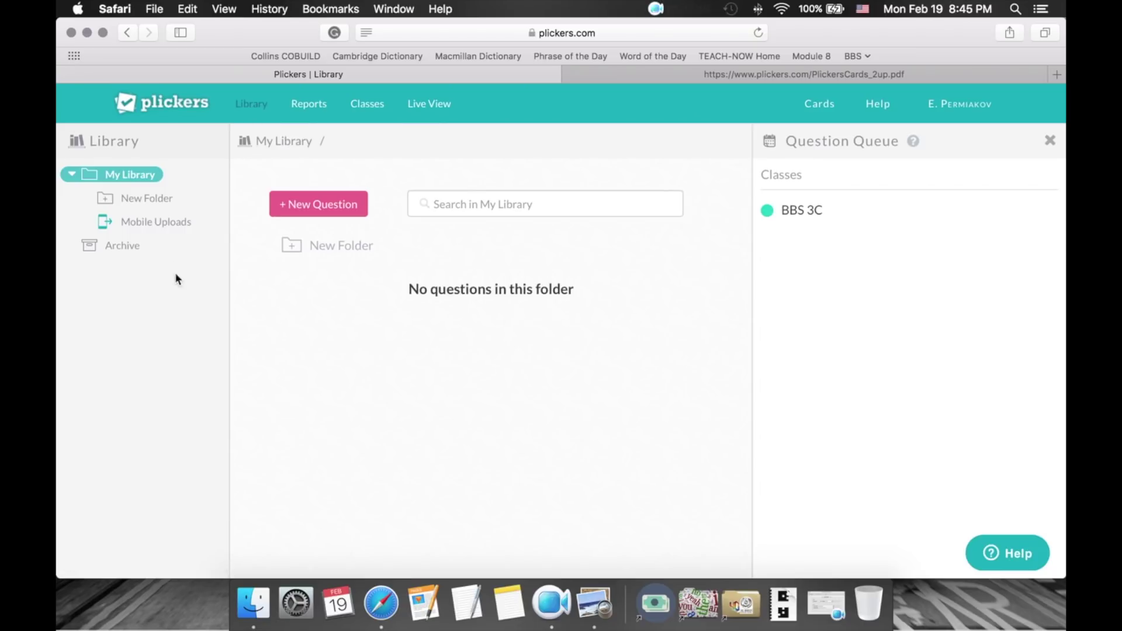
Sign out of the current account and sign in to the teacher's other Plickers account.
mouse_move(970, 106)
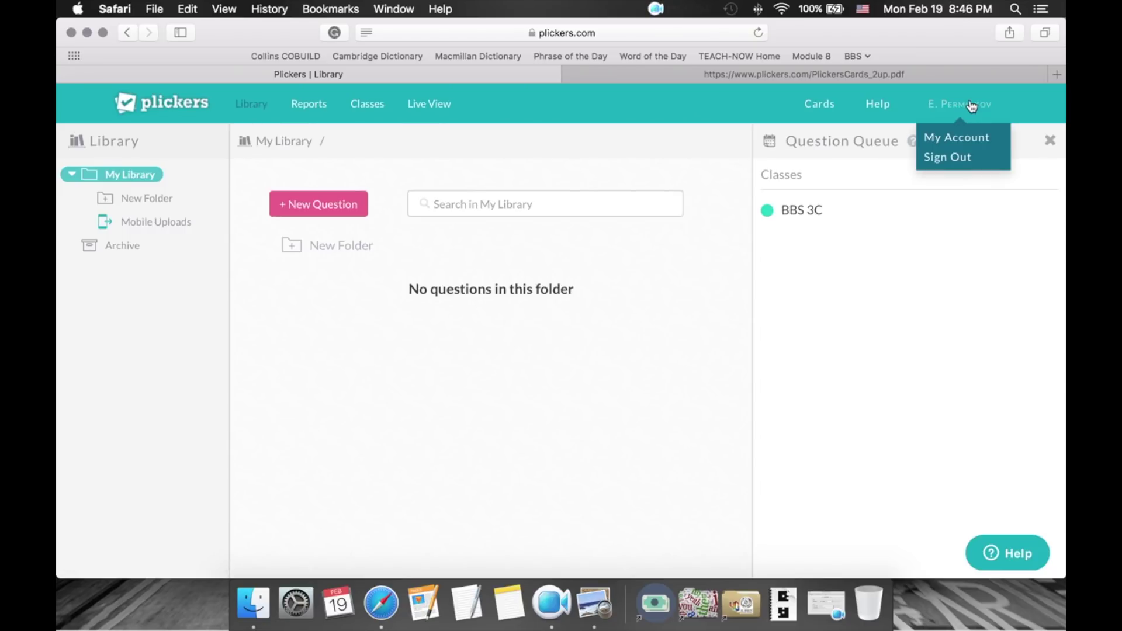
left_click(953, 159)
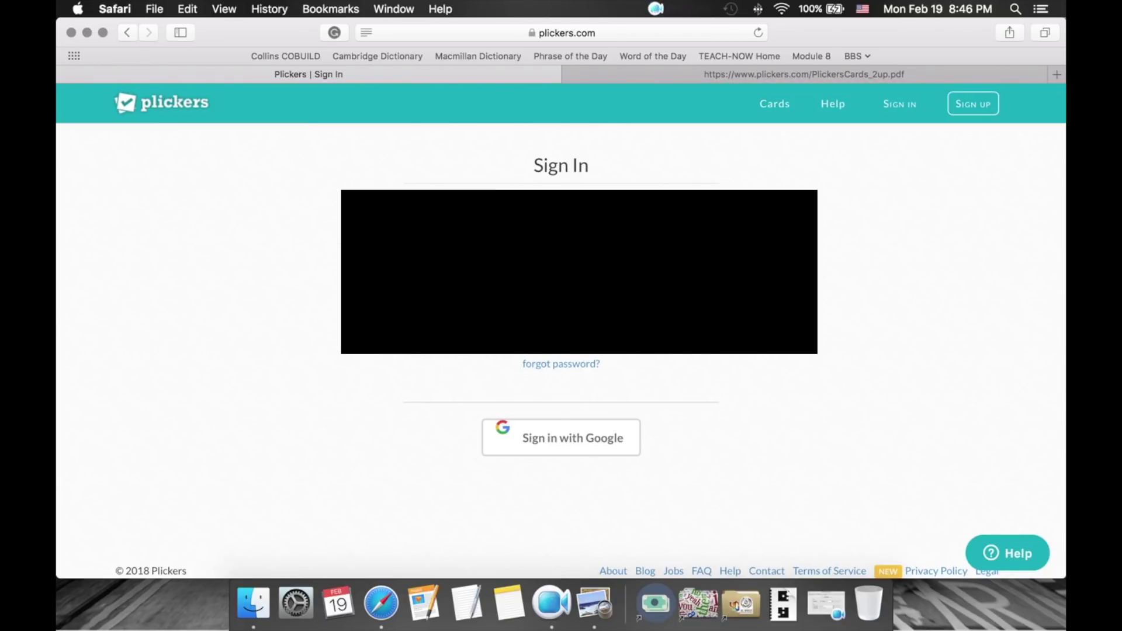
left_click(849, 280)
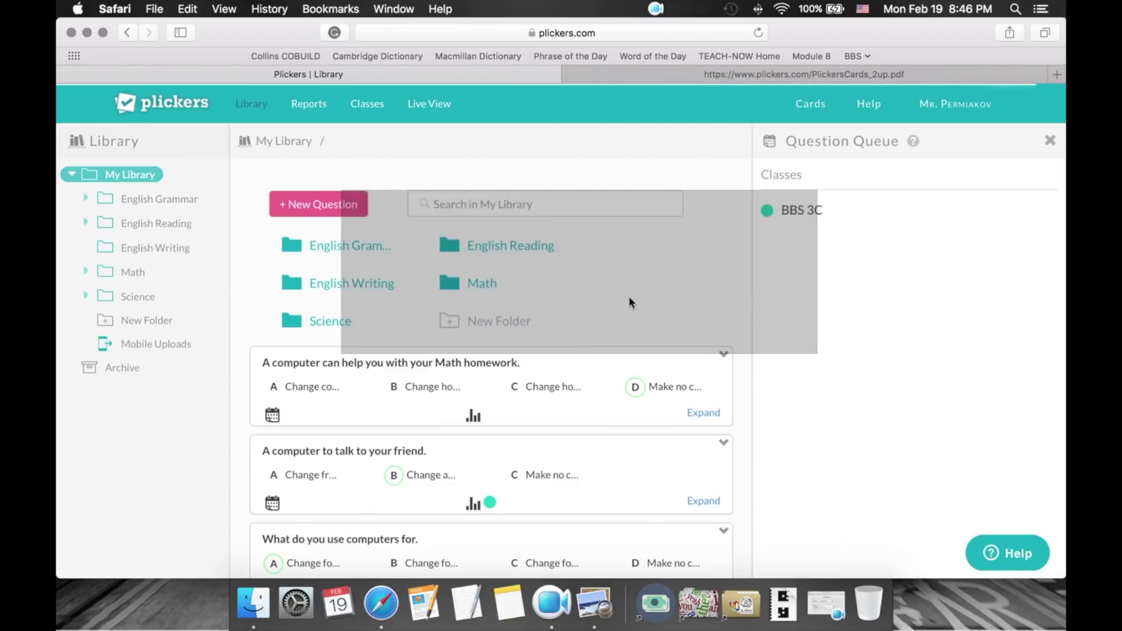
Try to create a new folder named Math in My Library.
left_click(86, 197)
left_click(86, 197)
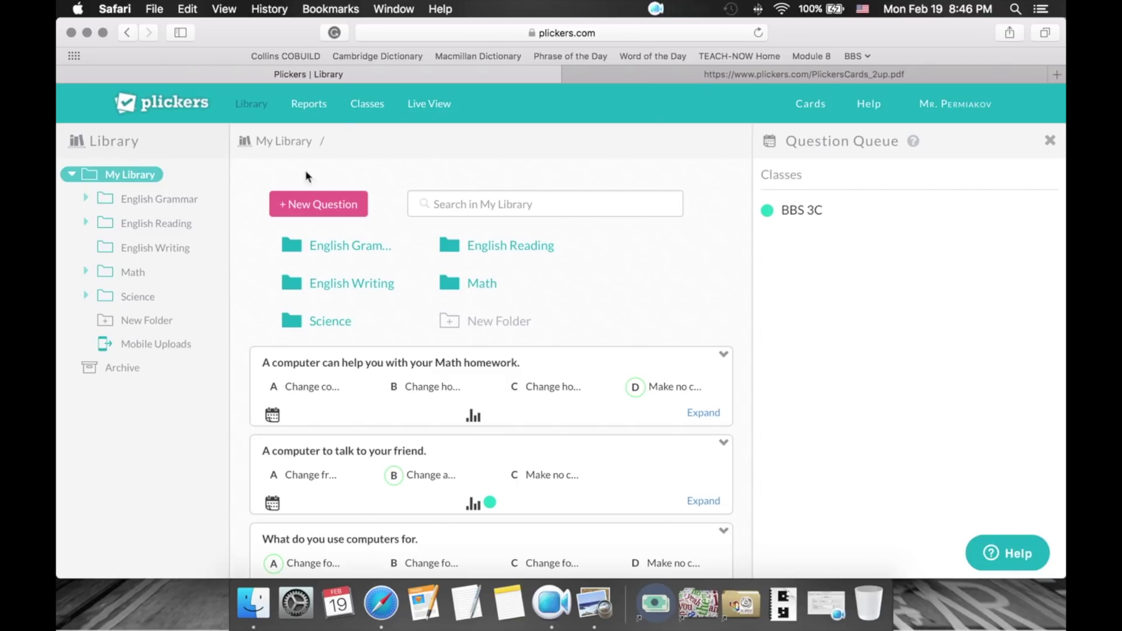
left_click(509, 327)
left_click(476, 191)
type("Math")
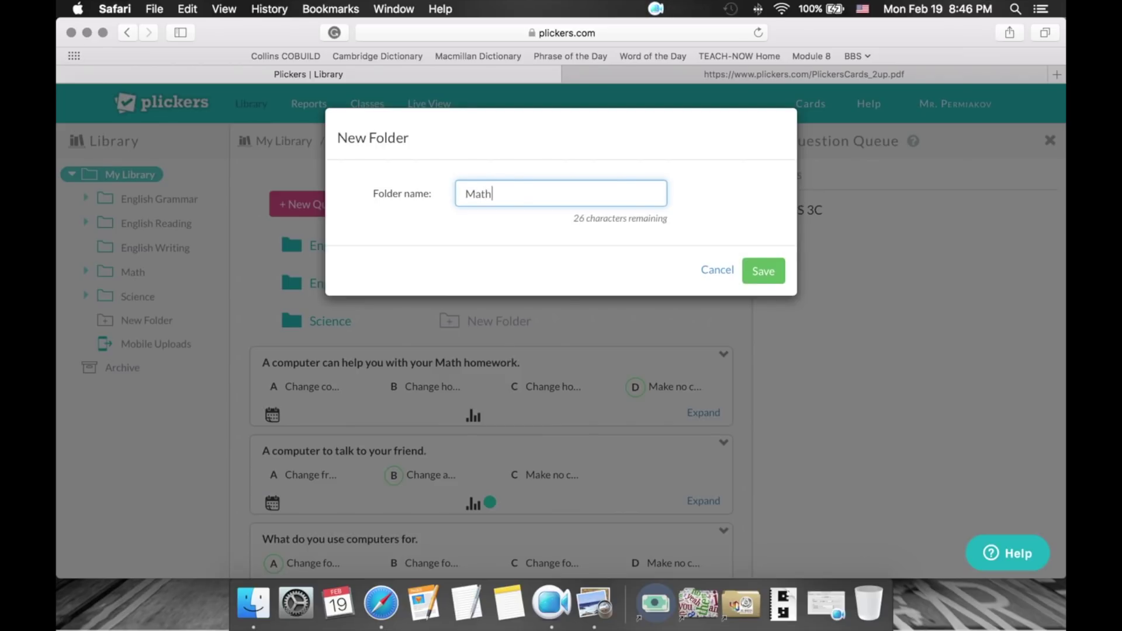
left_click(763, 271)
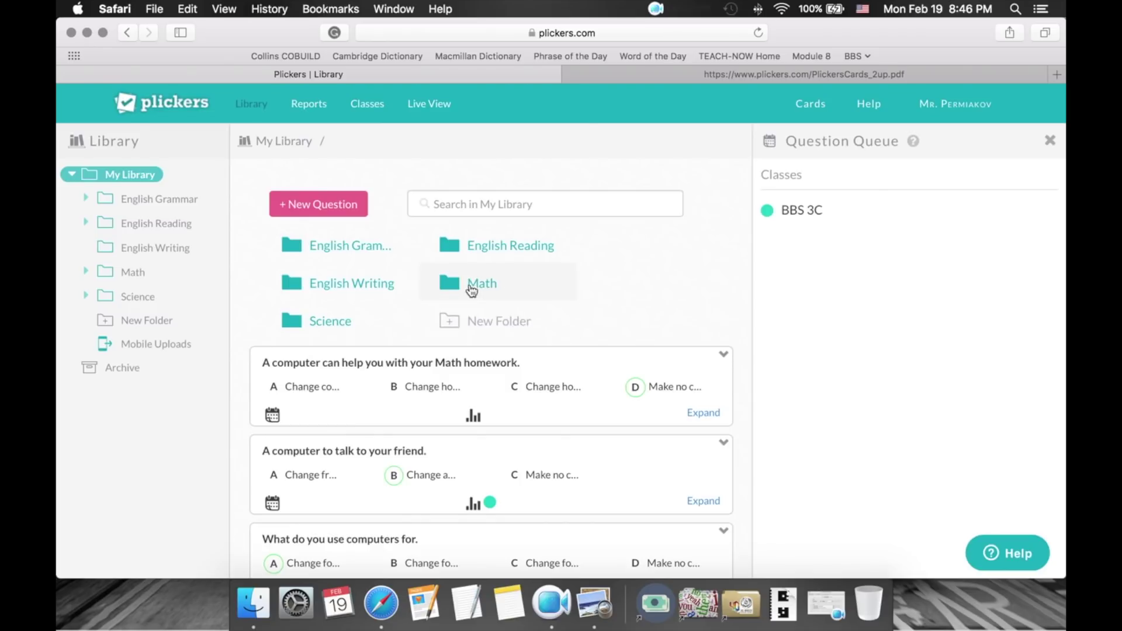
Create a subfolder named Fractions inside the Math folder.
left_click(488, 286)
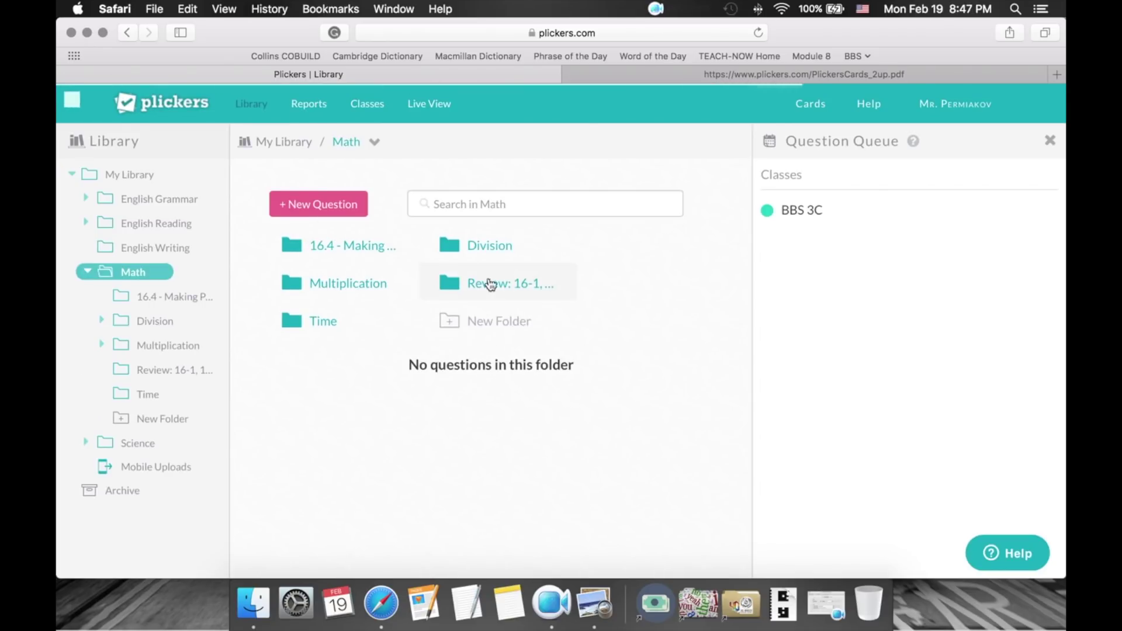
left_click(497, 326)
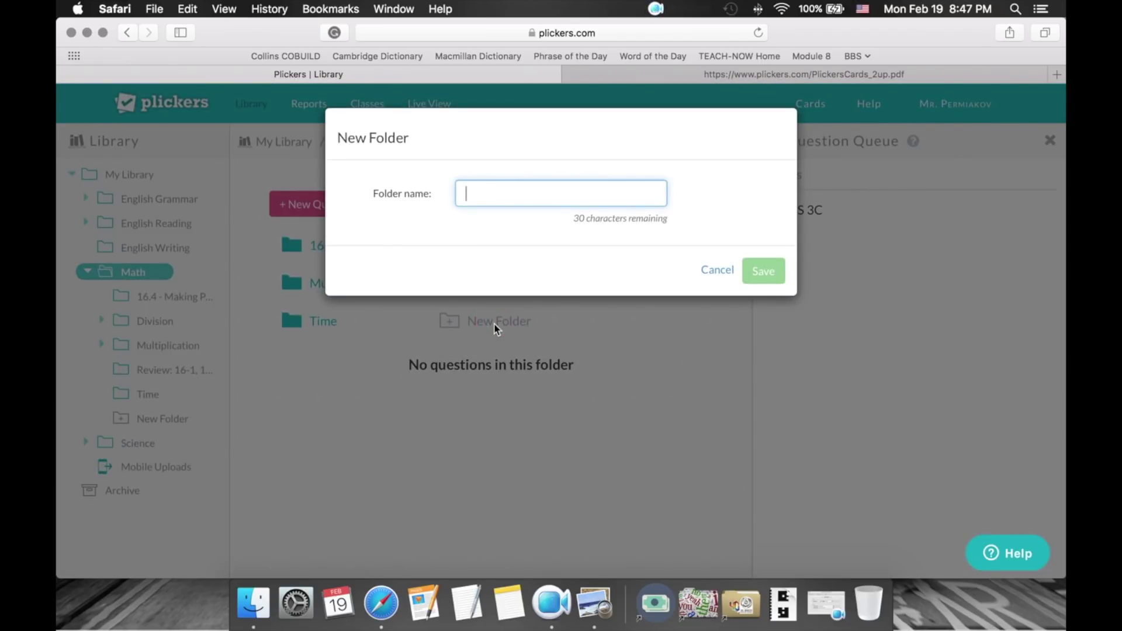
type("Fraction")
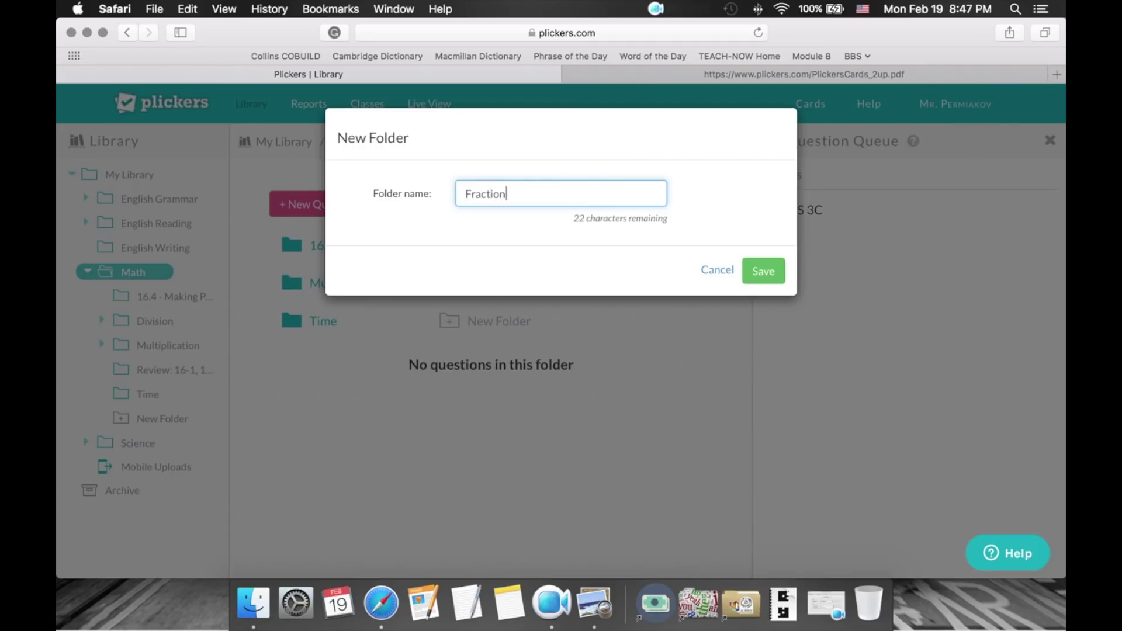
type("s")
left_click(763, 273)
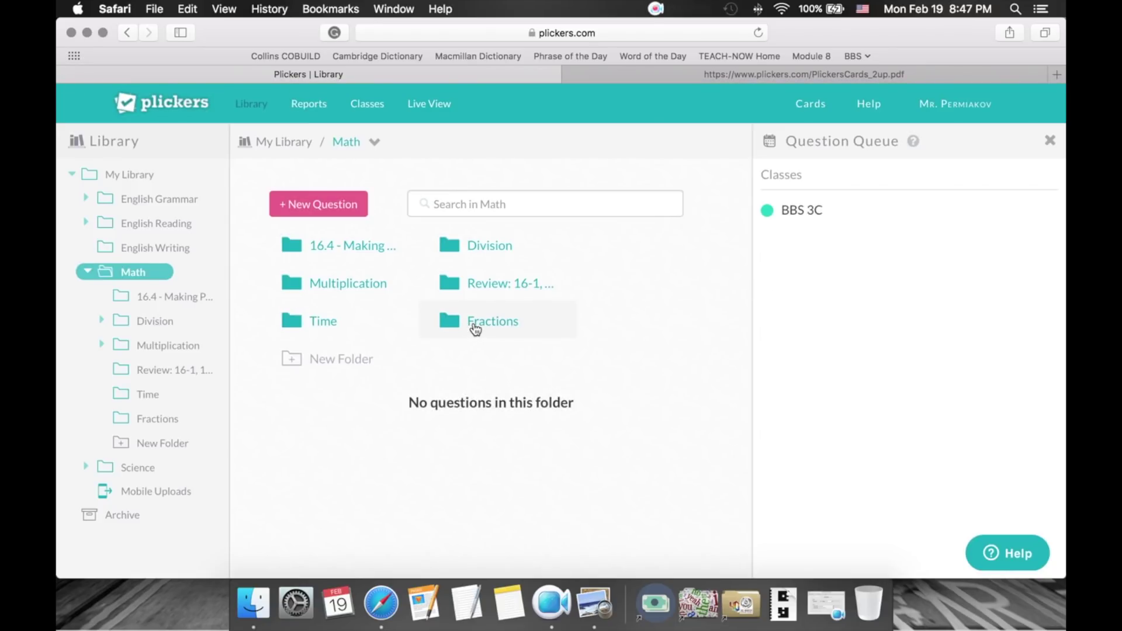
Start a new question in the Fractions folder with the text "Question".
left_click(475, 326)
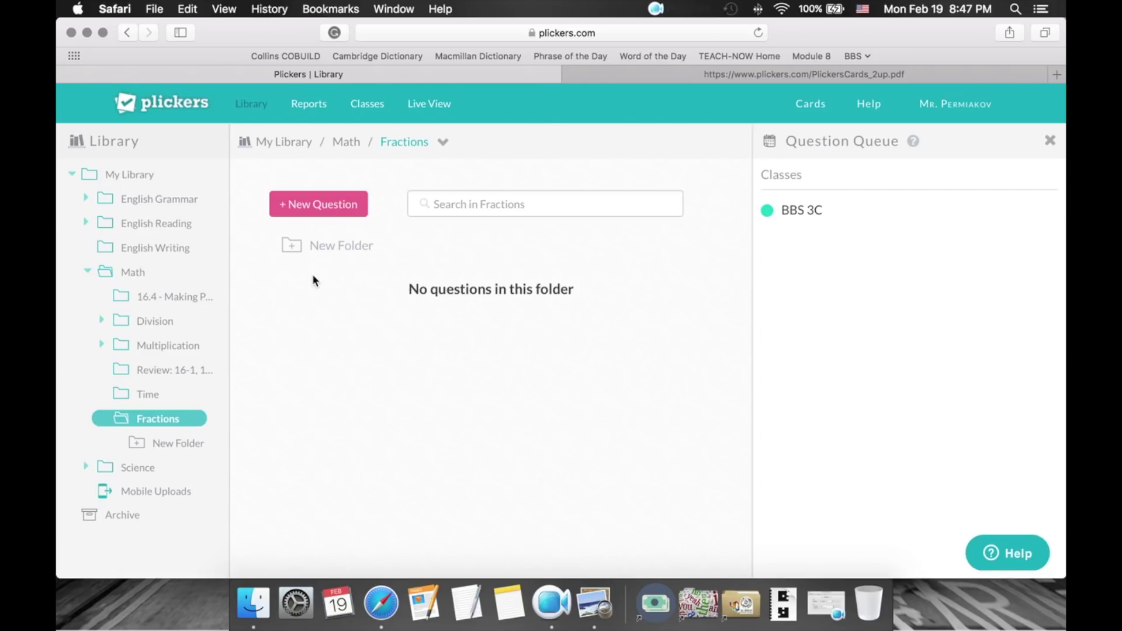
left_click(338, 210)
left_click(402, 195)
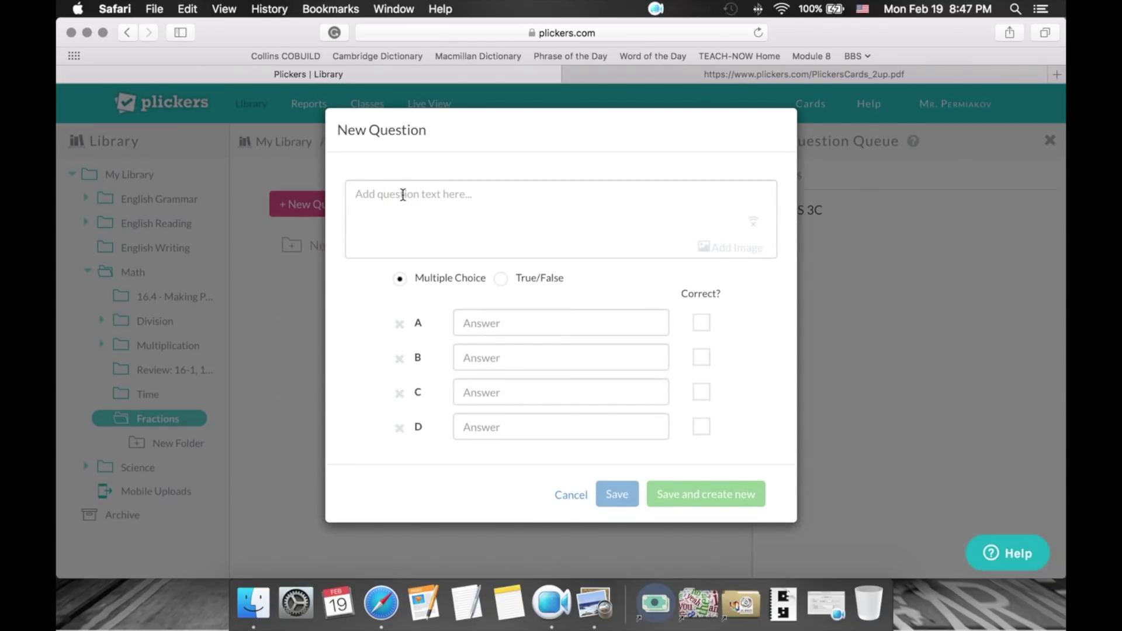
type("Question")
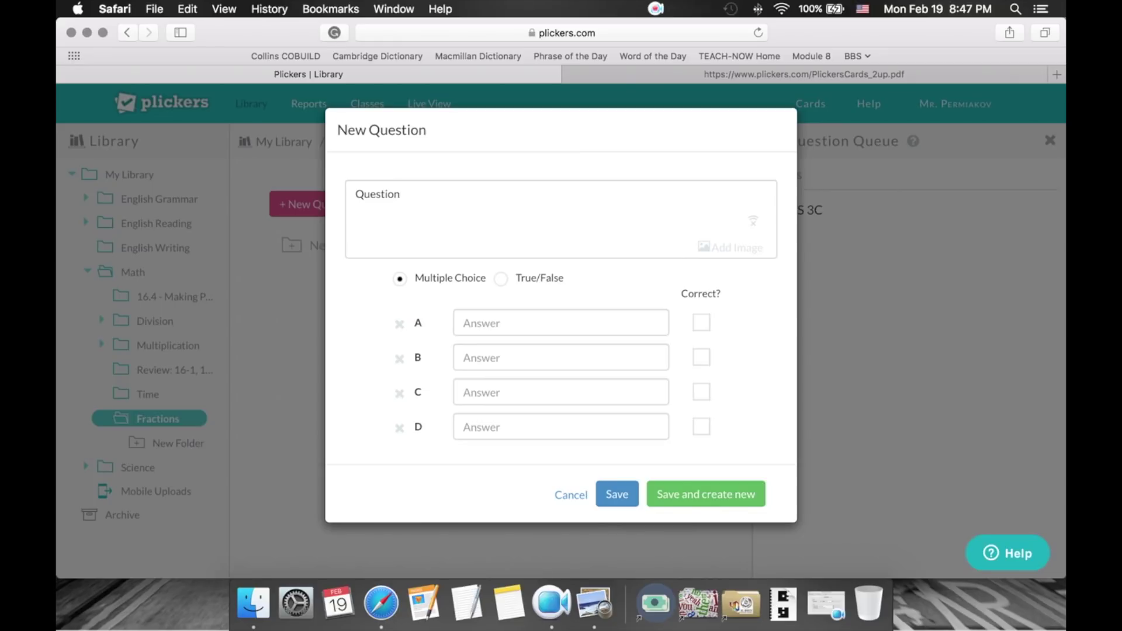
left_click(493, 322)
left_click(491, 357)
left_click(489, 391)
left_click(489, 427)
left_click(484, 319)
type("A")
key("BackSpace")
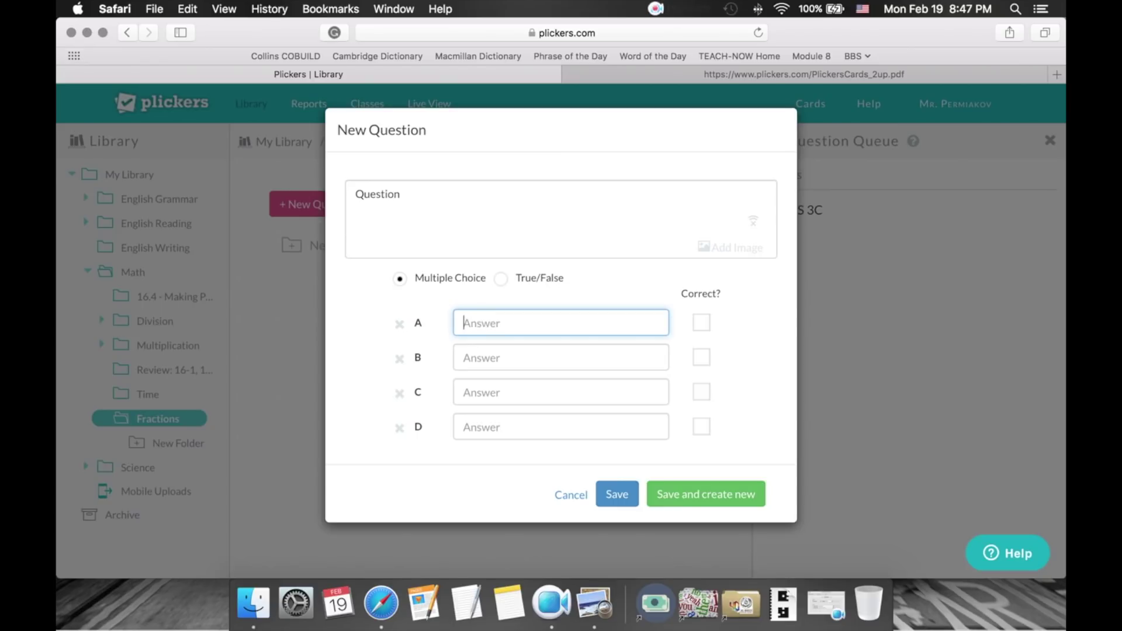
left_click(494, 363)
left_click(491, 391)
left_click(481, 427)
left_click(400, 280)
Fill in the four multiple-choice answers A to D as Test, Test2, Test3 and Test4.
left_click(495, 328)
type("Test")
key("Tab")
type("Test2")
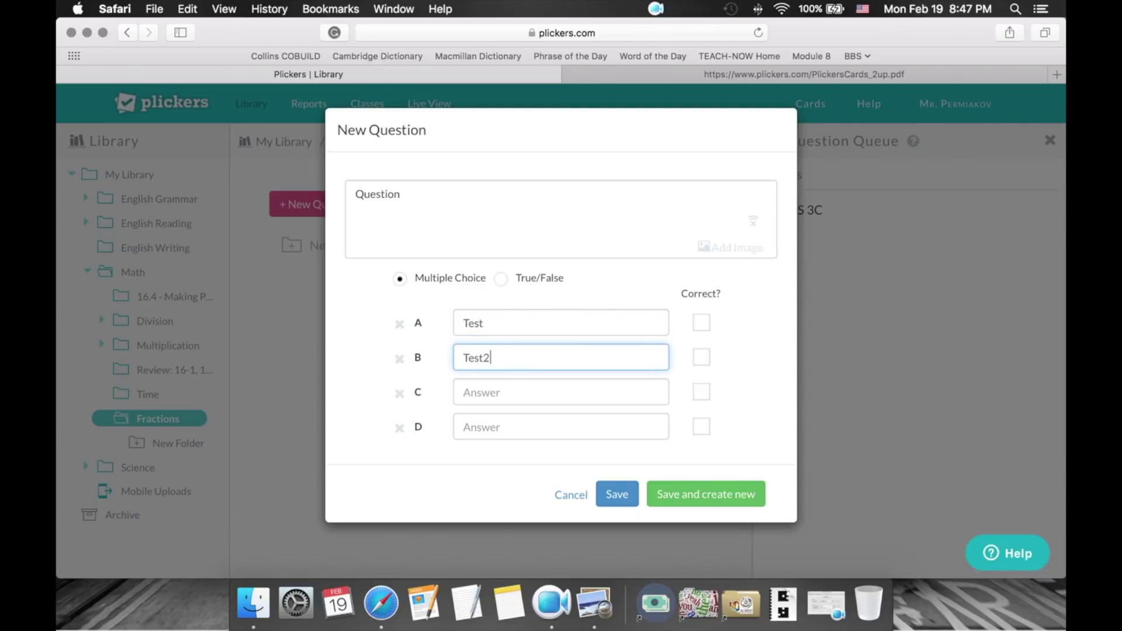
key("Tab")
type("Test3")
key("Tab")
type("Test4")
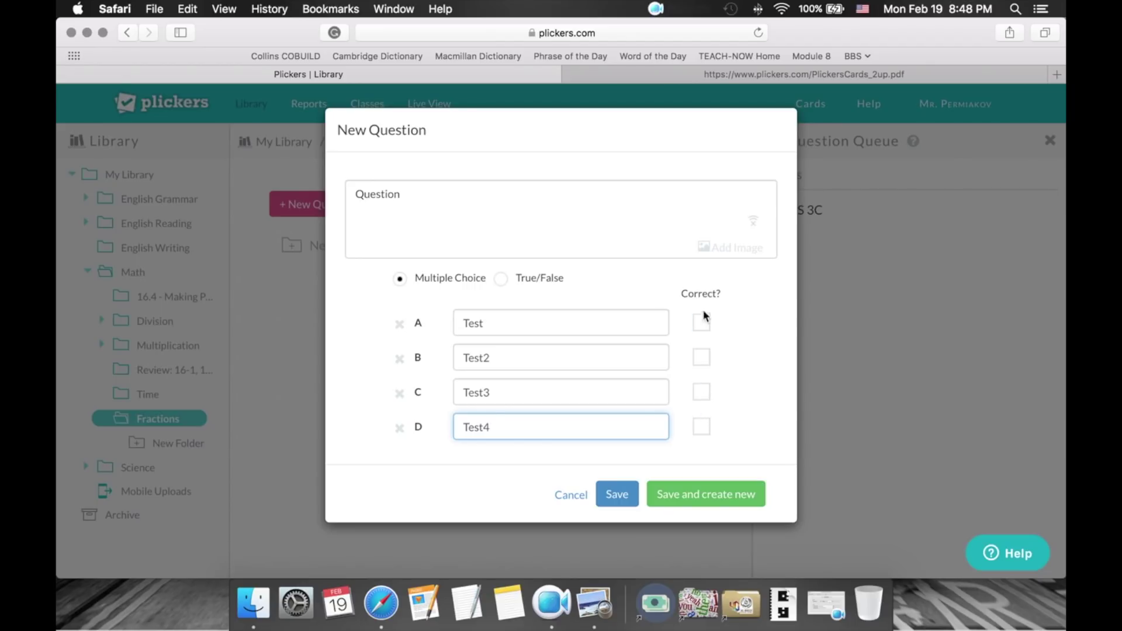
Try out the correct-answer marks on multiple-choice answers B, C and A.
left_click(703, 359)
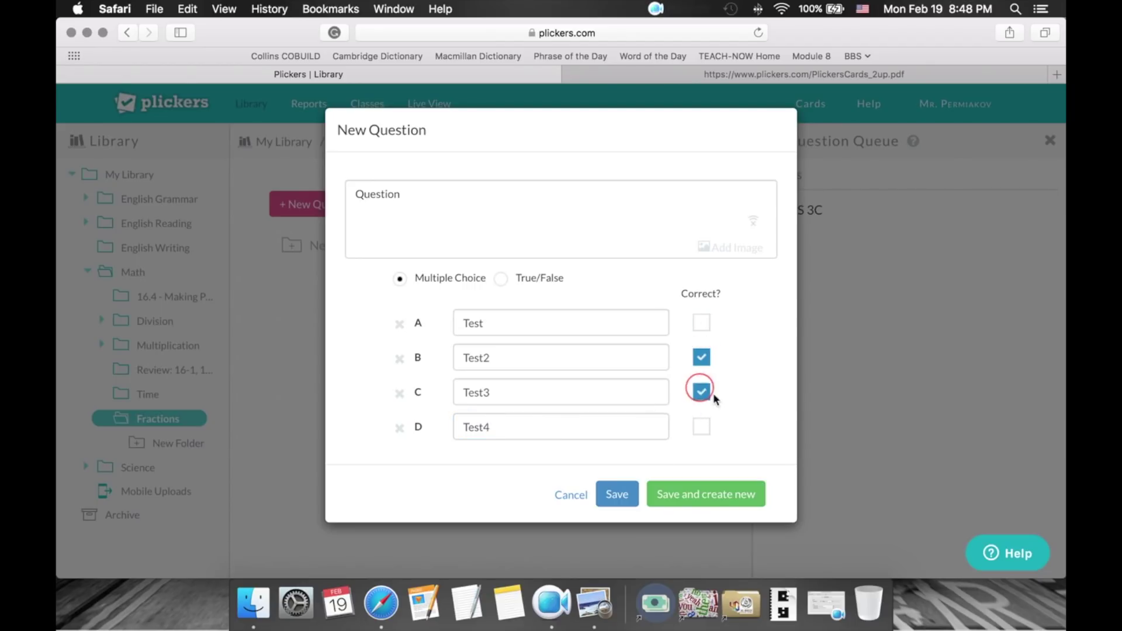
left_click(704, 360)
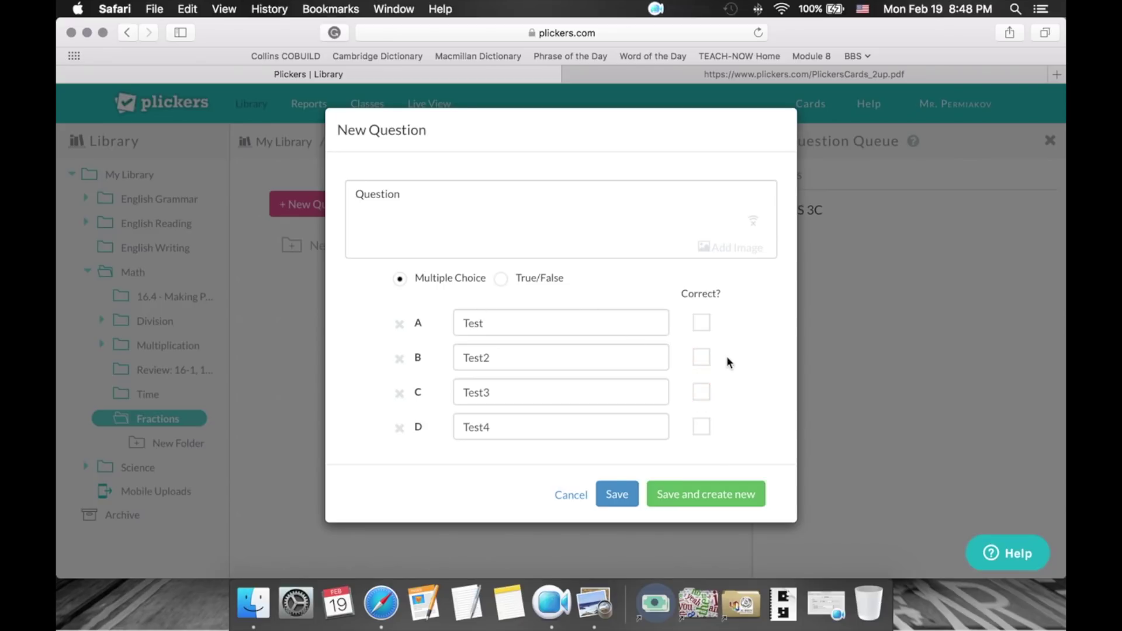
left_click(703, 325)
Make the question True/False with True as the correct answer and save it.
left_click(501, 278)
left_click(702, 323)
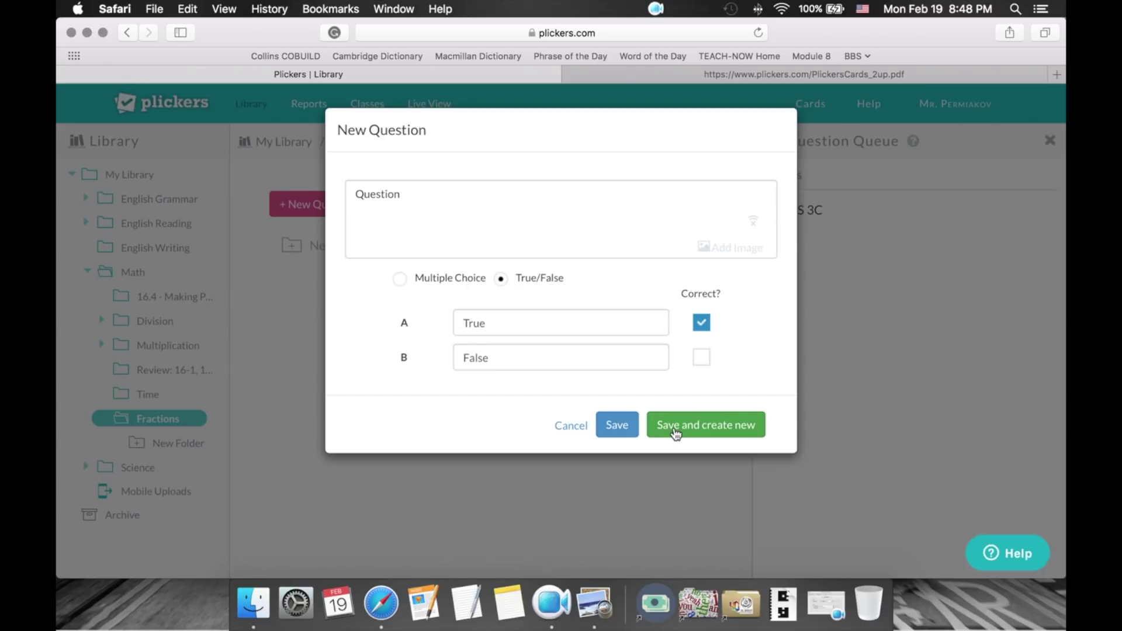
left_click(617, 435)
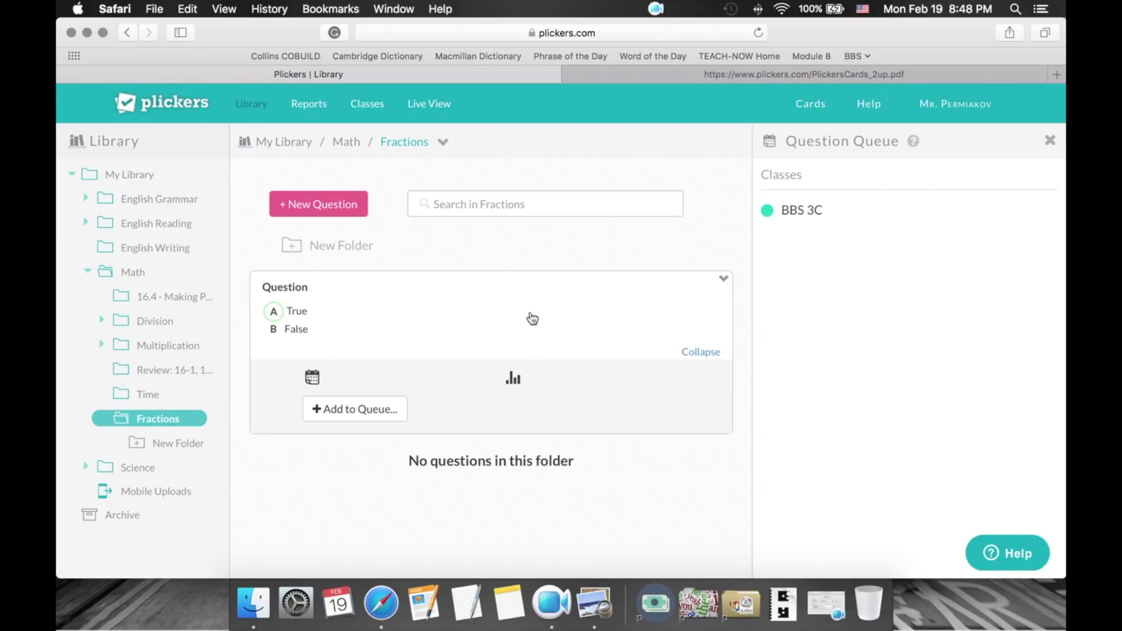
Start another multiple-choice question in the Fractions folder with the text "Question".
left_click(345, 210)
type("Question")
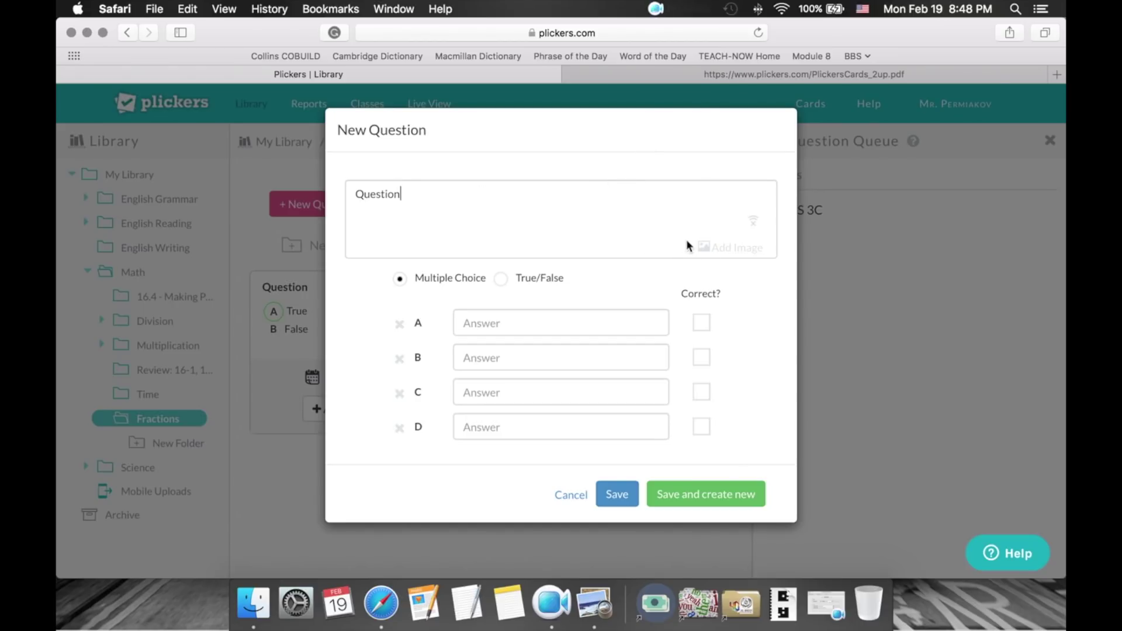
left_click(487, 323)
left_click(488, 358)
left_click(487, 391)
left_click(490, 423)
Fill in the new question's four answers A to D as Test1, Test2, Test3 and Test4.
left_click(489, 329)
type("T")
key("BackSpace")
type("Test")
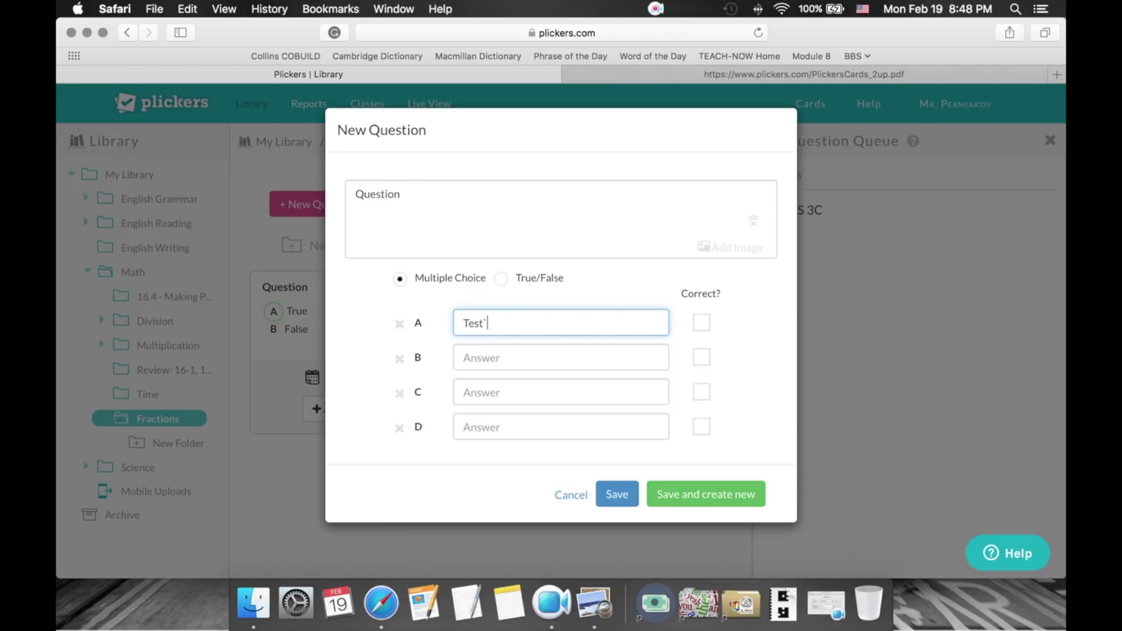
type("1")
key("Tab")
type("Test")
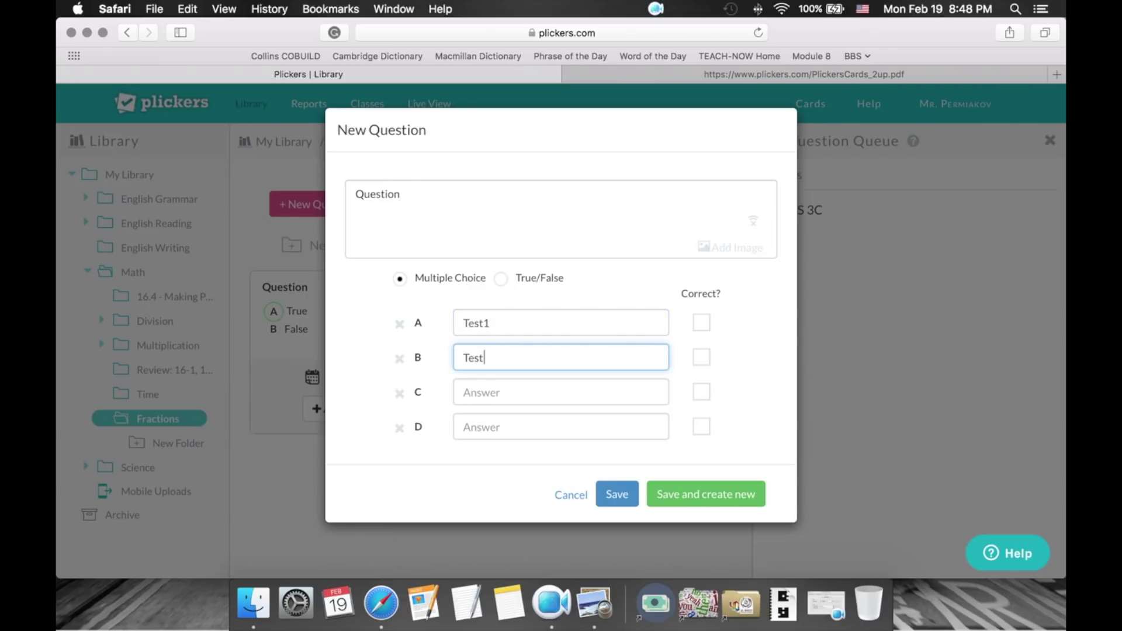
type("2")
key("Tab")
type("Test3")
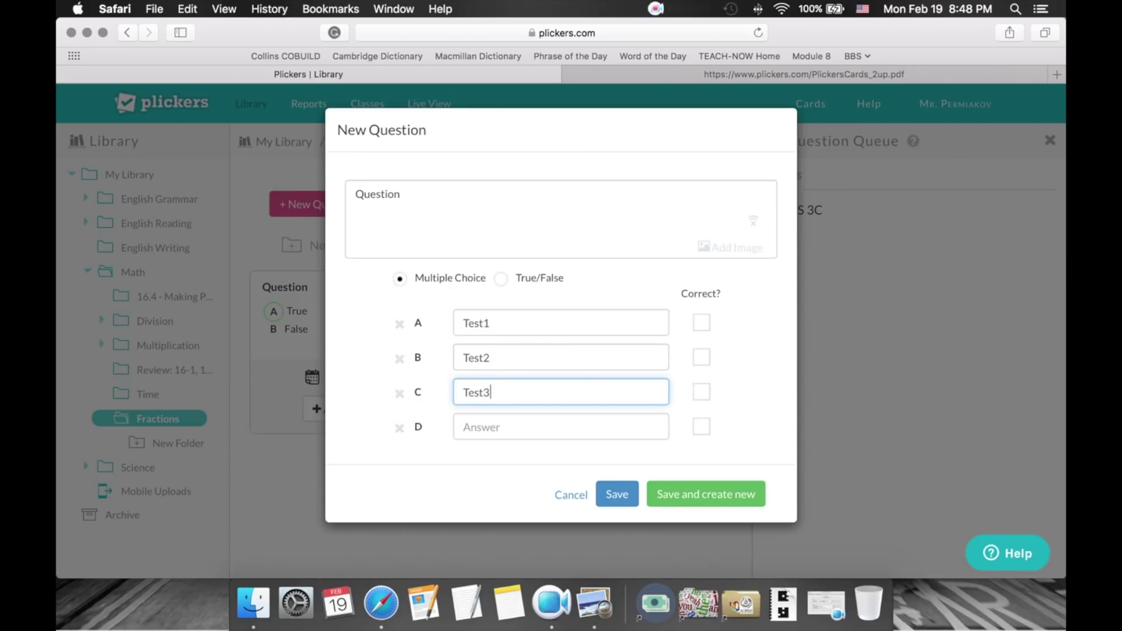
key("Tab")
type("Test4")
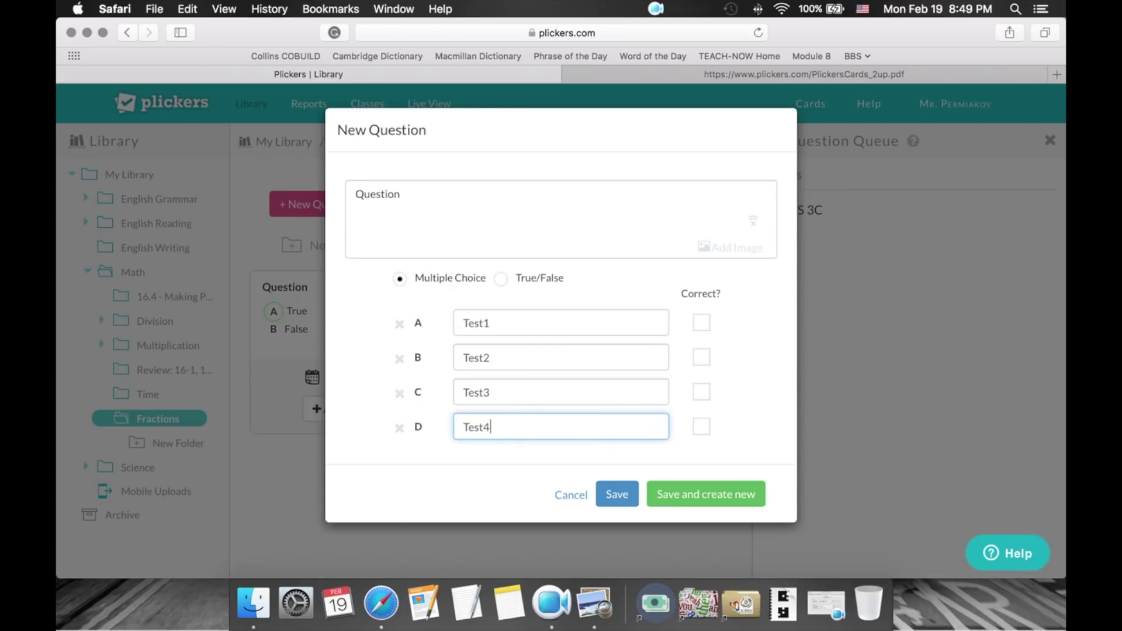
Mark answer B as correct, save the question and dismiss the blank new question form.
left_click(703, 356)
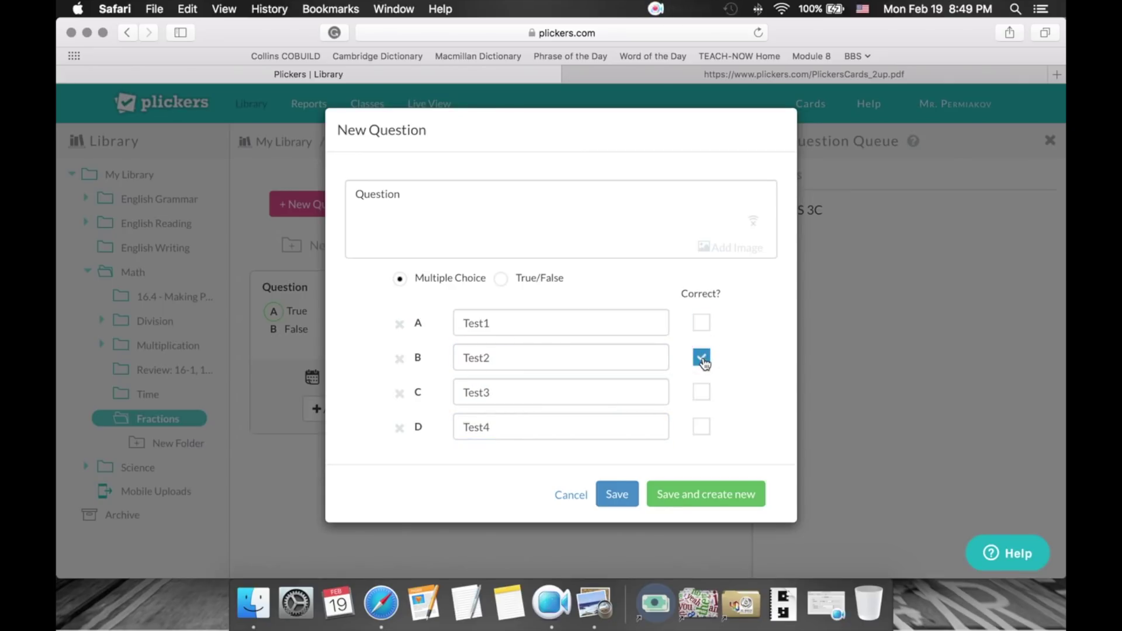
left_click(688, 501)
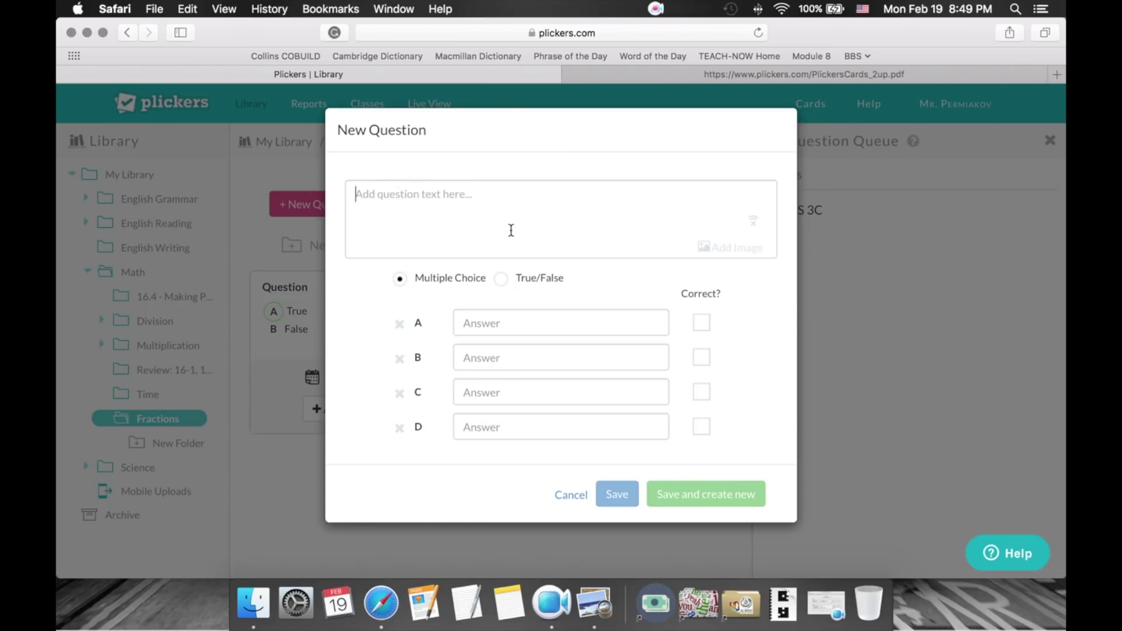
left_click(571, 496)
Add the multiple-choice question in the Fractions folder to the BBS 3C question queue.
scroll(596, 388, "down", 3)
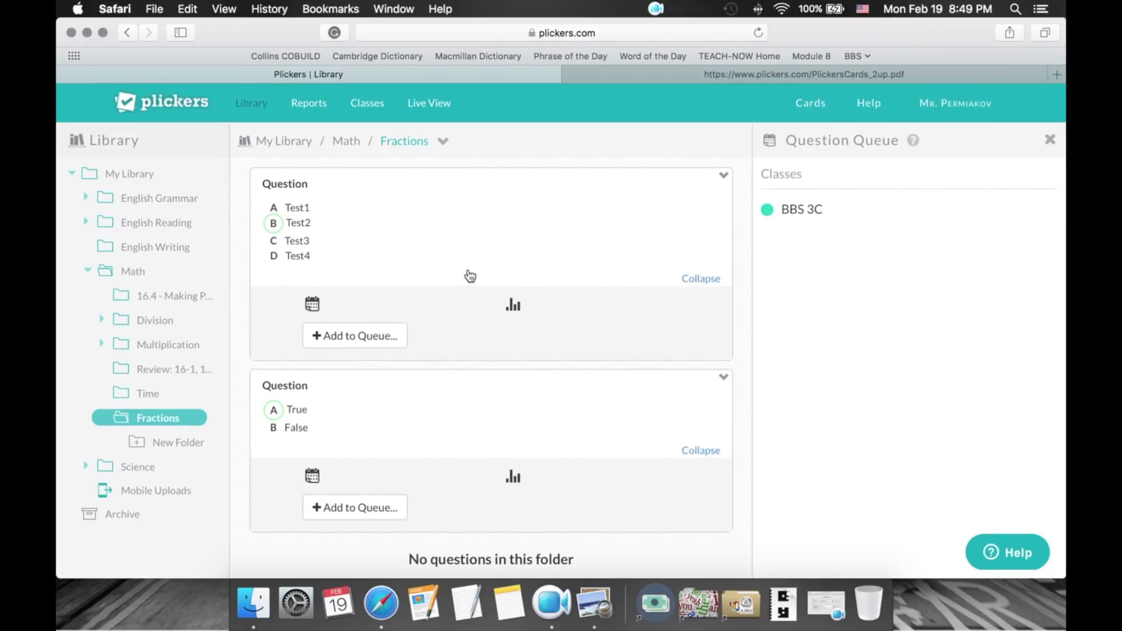
scroll(457, 310, "up", 3)
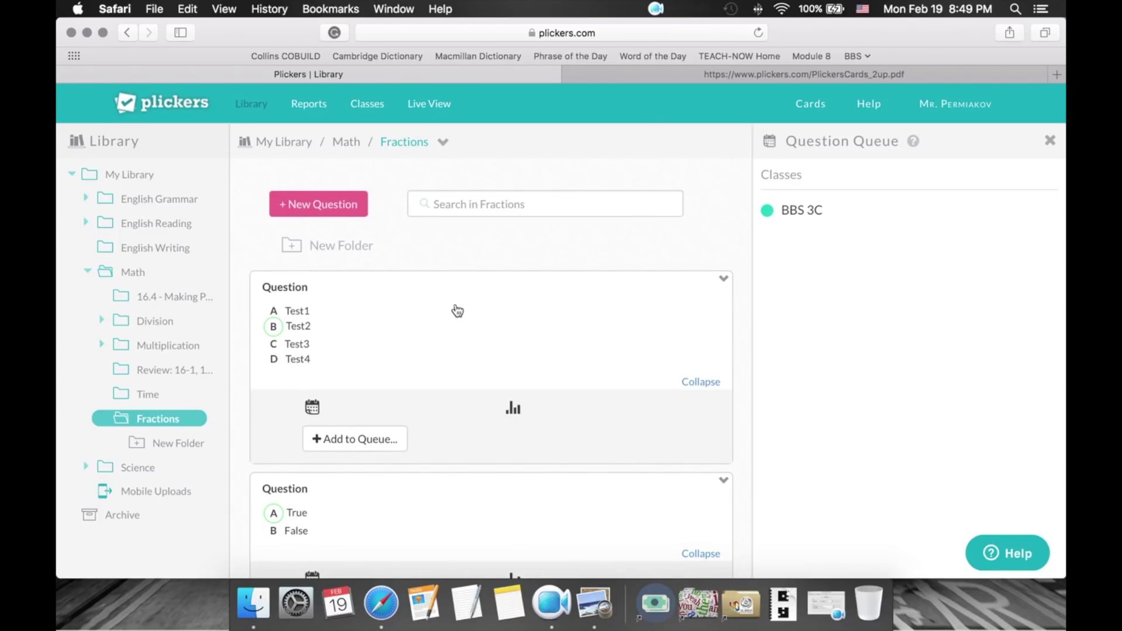
scroll(457, 311, "down", 3)
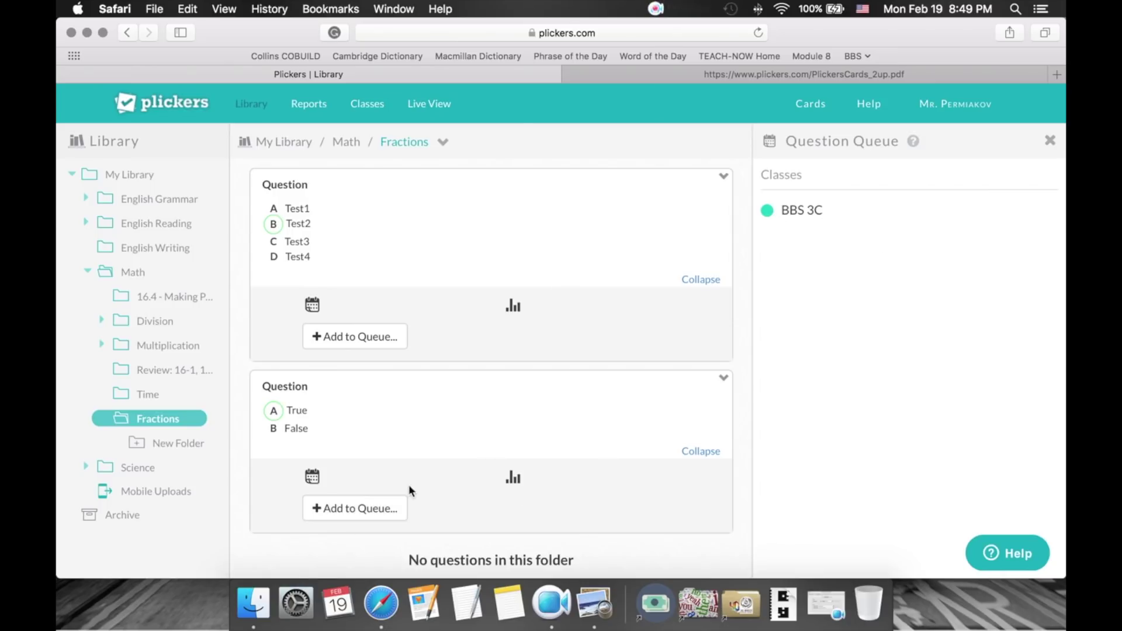
scroll(339, 503, "up", 3)
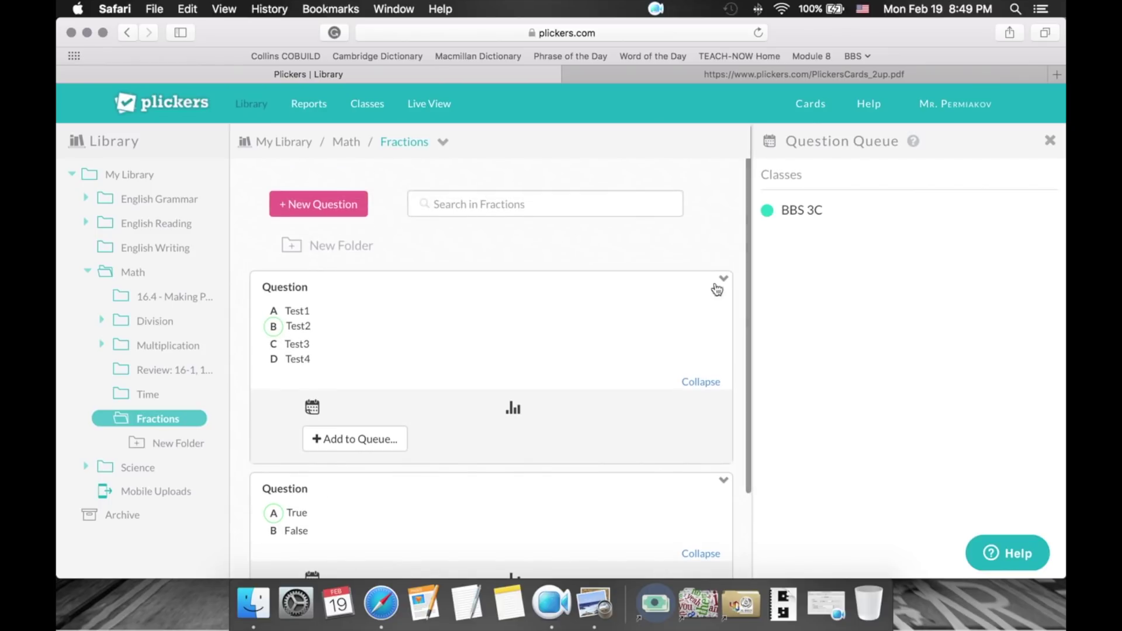
scroll(429, 393, "down", 3)
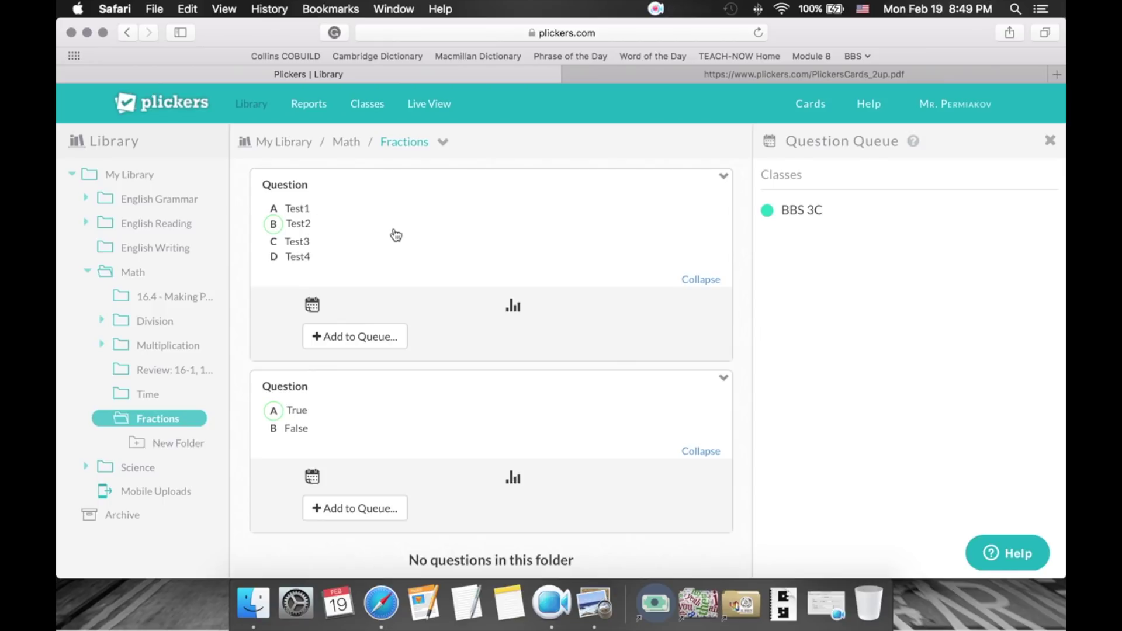
left_click(352, 338)
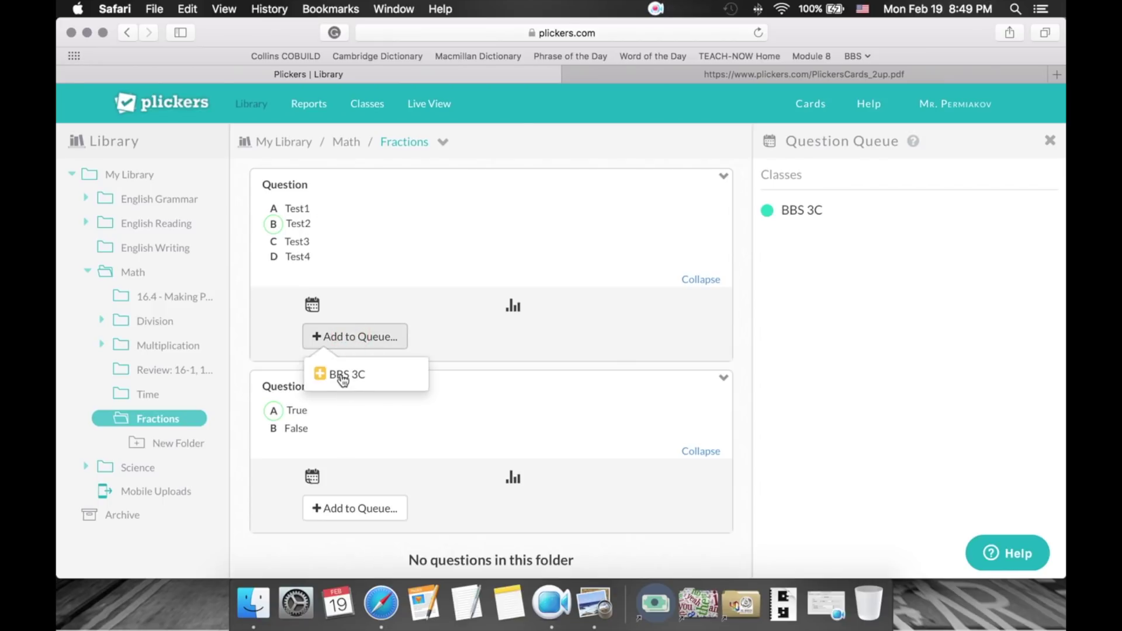
left_click(353, 373)
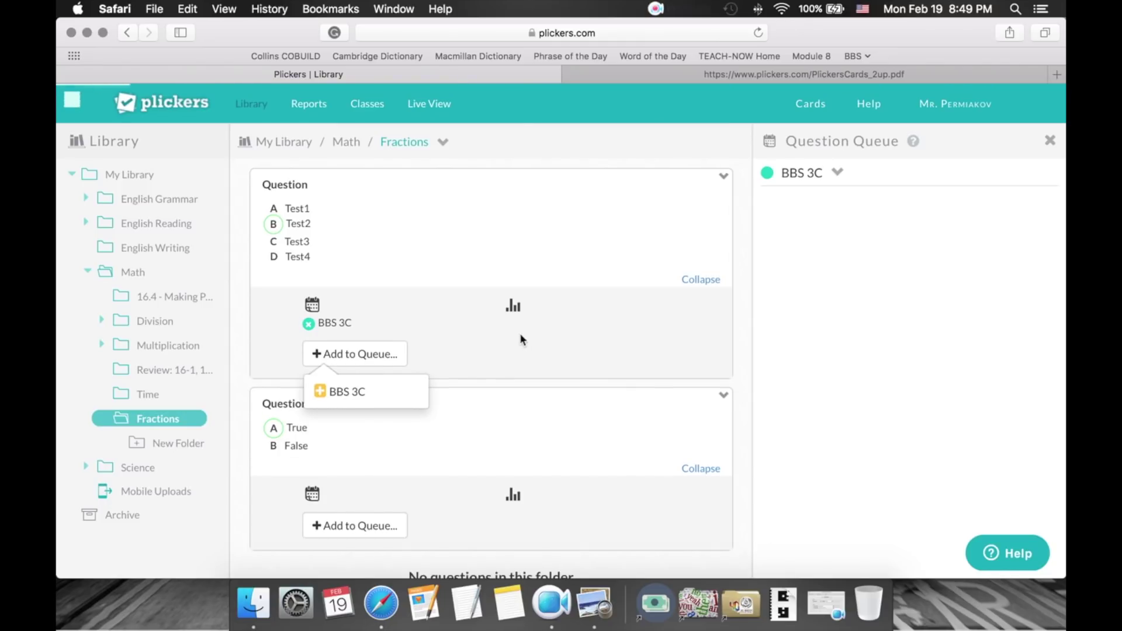
Remove every question from the BBS 3C question queue.
scroll(497, 342, "down", 1)
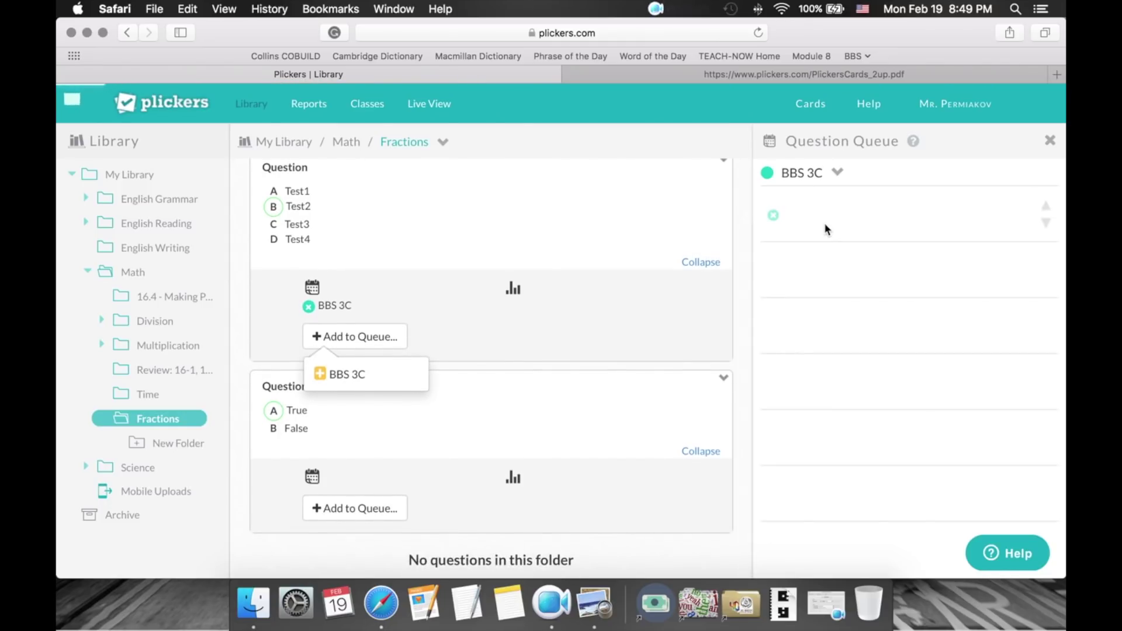
left_click(772, 214)
left_click(773, 215)
left_click(772, 215)
left_click(772, 215)
left_click(773, 214)
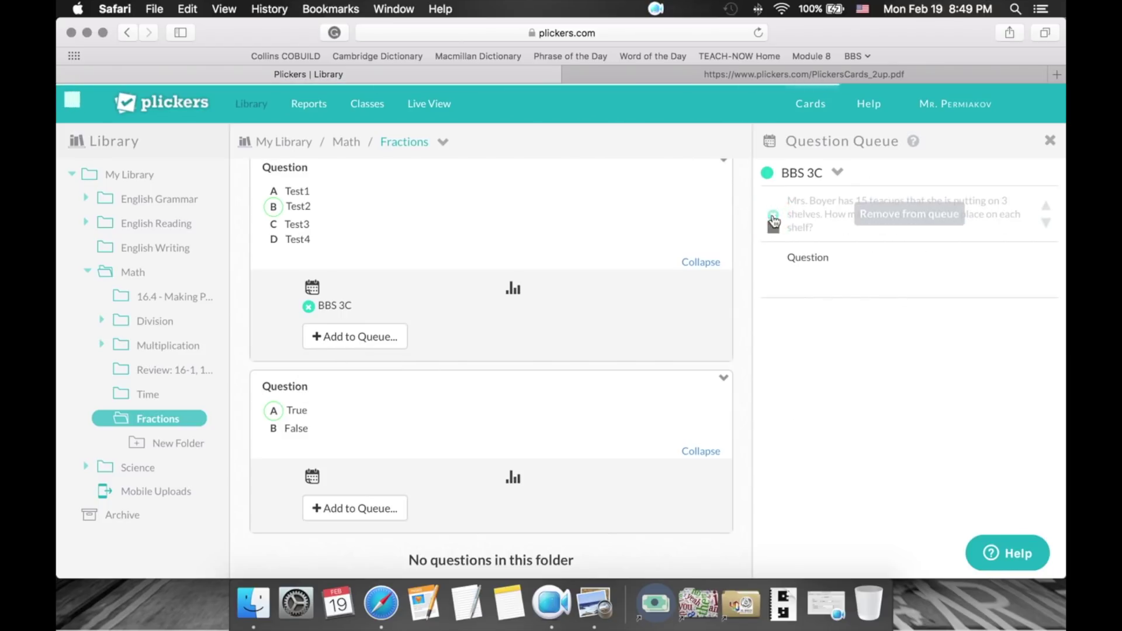
left_click(773, 214)
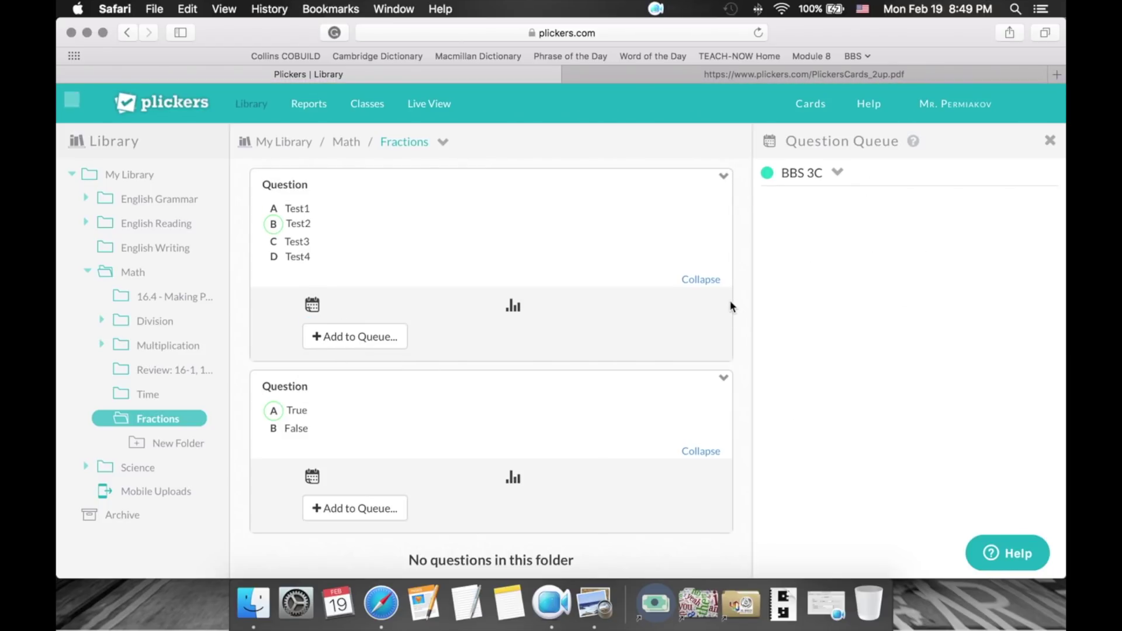
Queue the multiple-choice question and the True/False question from the Fractions folder for class BBS 3C.
left_click(352, 336)
left_click(354, 376)
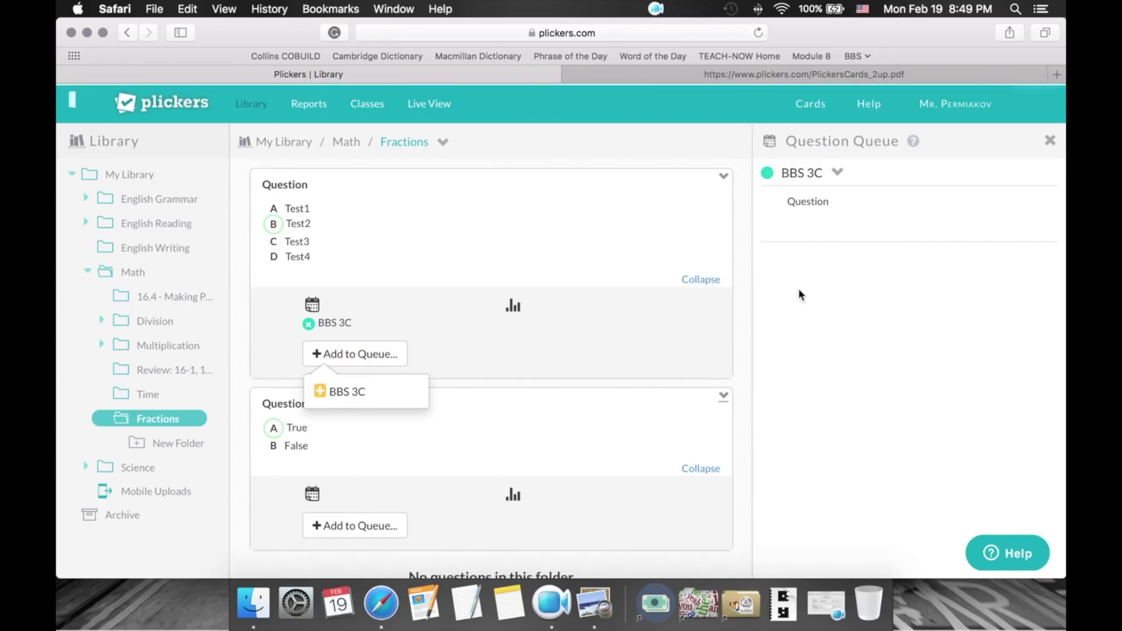
scroll(421, 444, "down", 1)
left_click(345, 508)
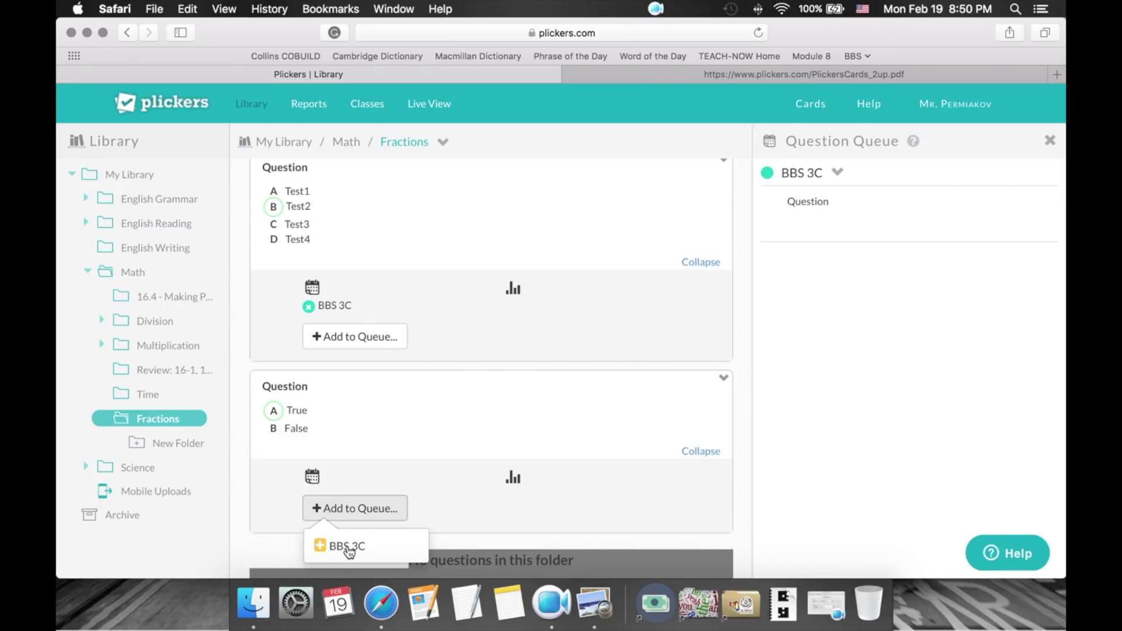
left_click(347, 547)
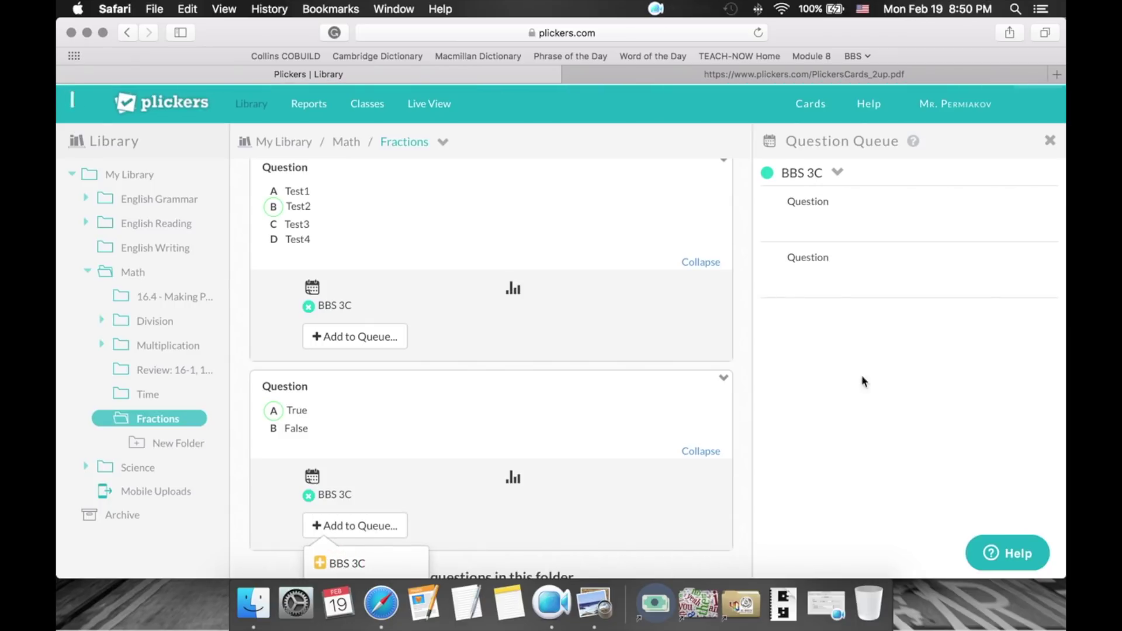
Try out reordering the BBS 3C queue by moving the second question up and the first question down.
mouse_move(794, 202)
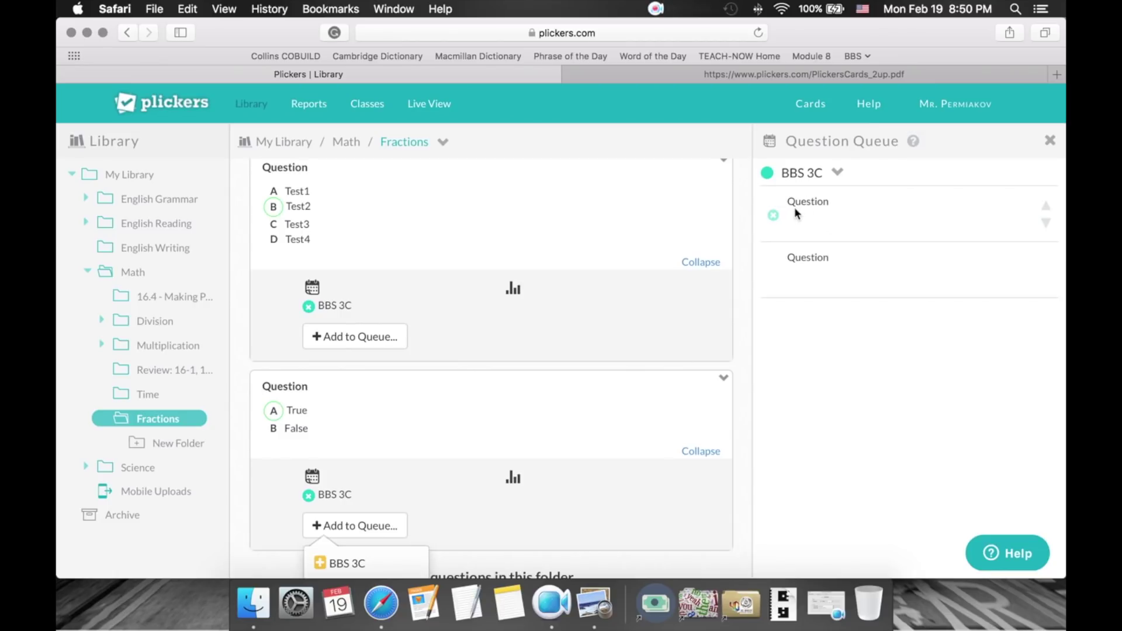
mouse_move(872, 274)
scroll(293, 393, "up", 2)
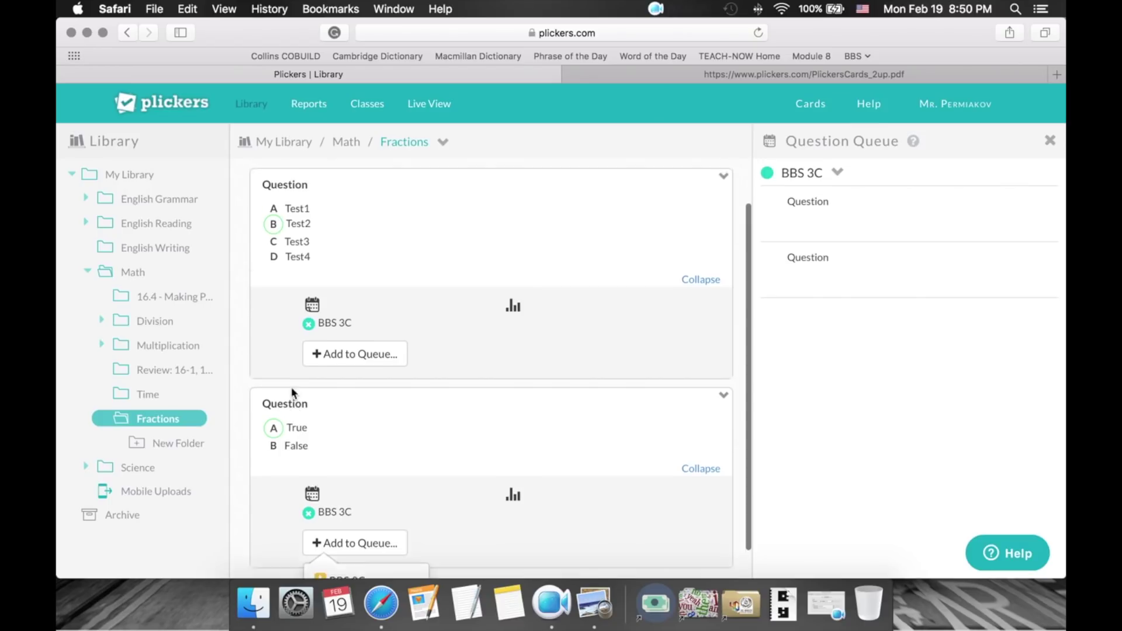
mouse_move(923, 266)
left_click_drag(929, 266, 889, 271)
left_click(1046, 263)
left_click(1046, 221)
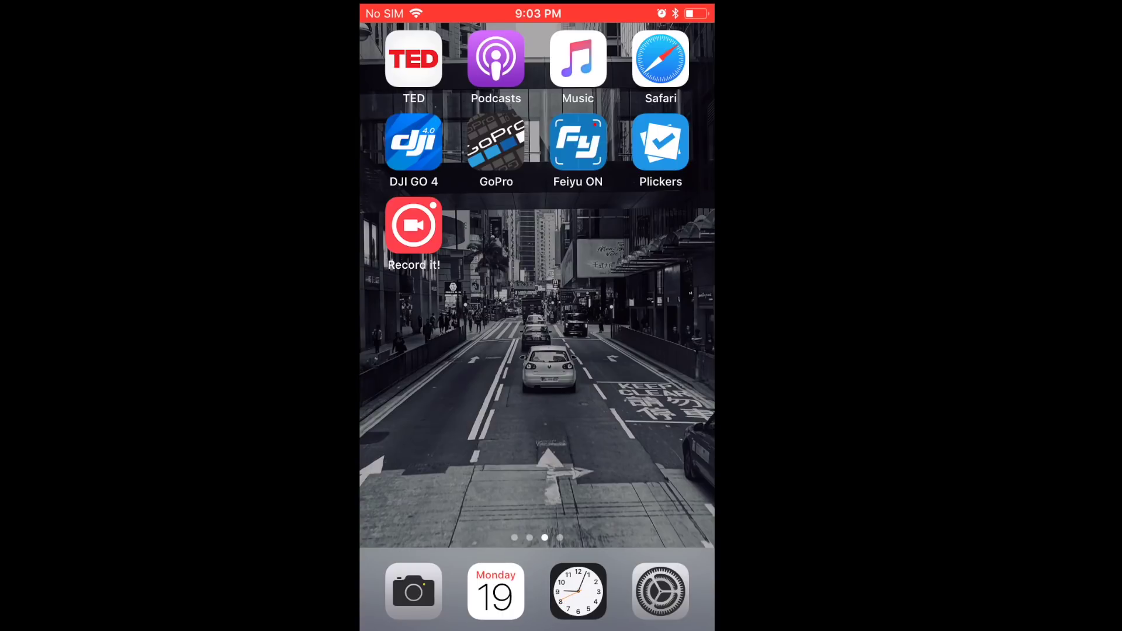
Switch to the Plickers mobile app, sign in to the account and open the BBS 3C class queue.
left_click(661, 142)
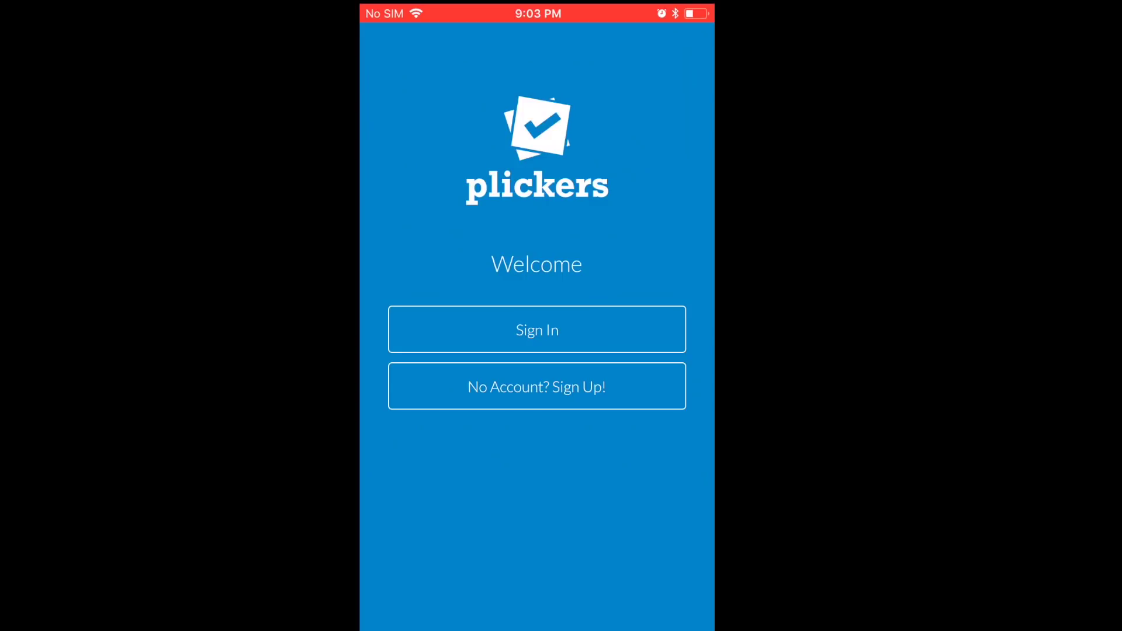
left_click(536, 330)
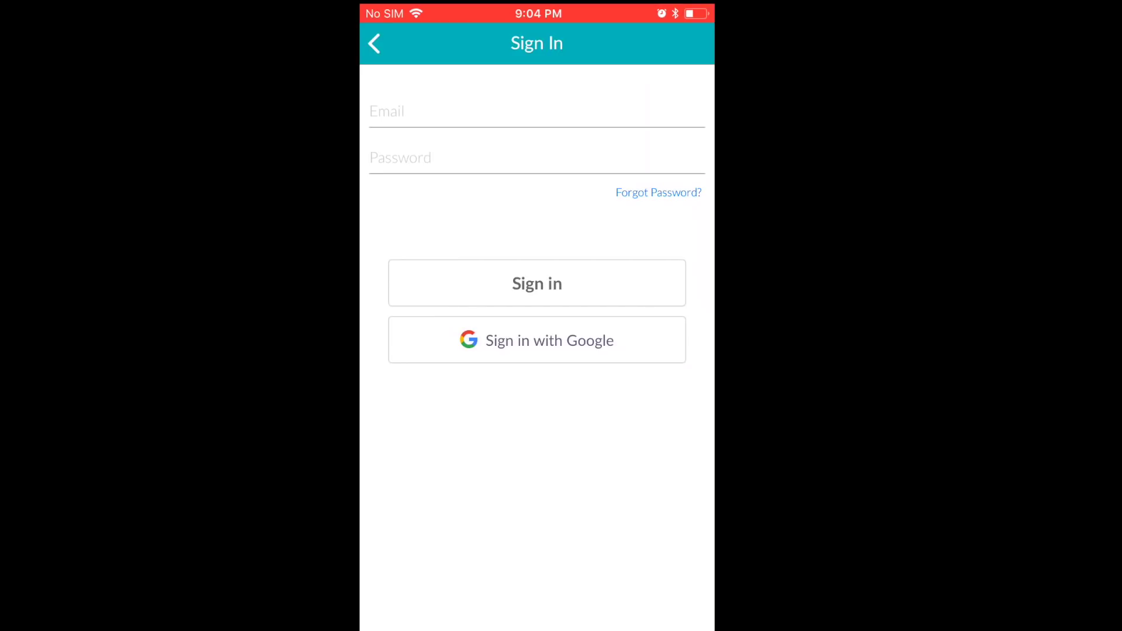
left_click(410, 111)
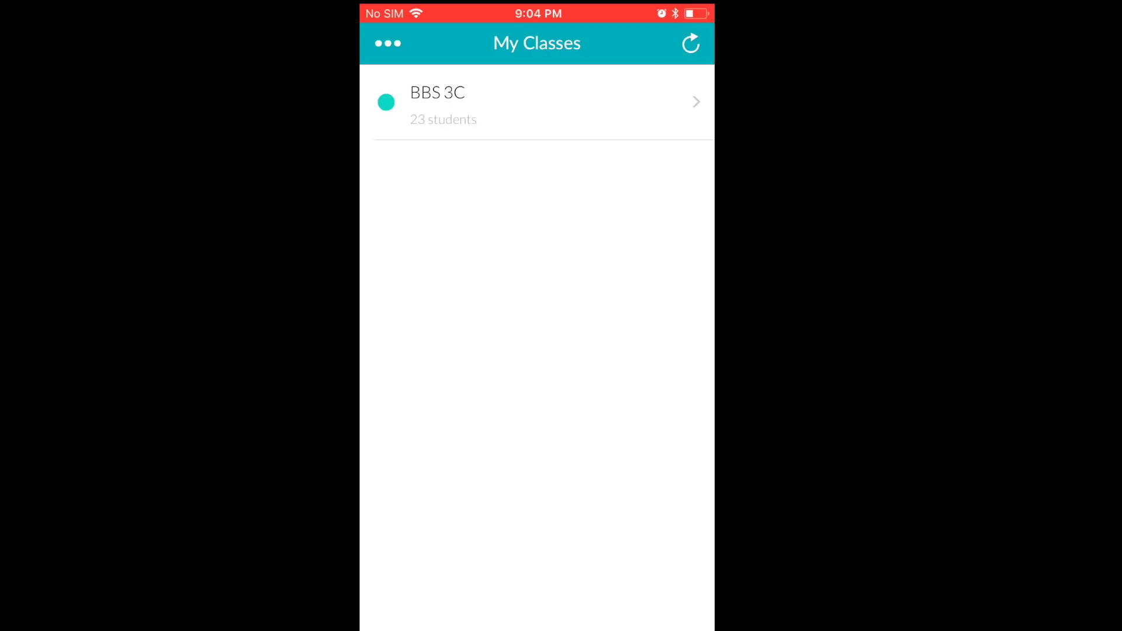
left_click(444, 102)
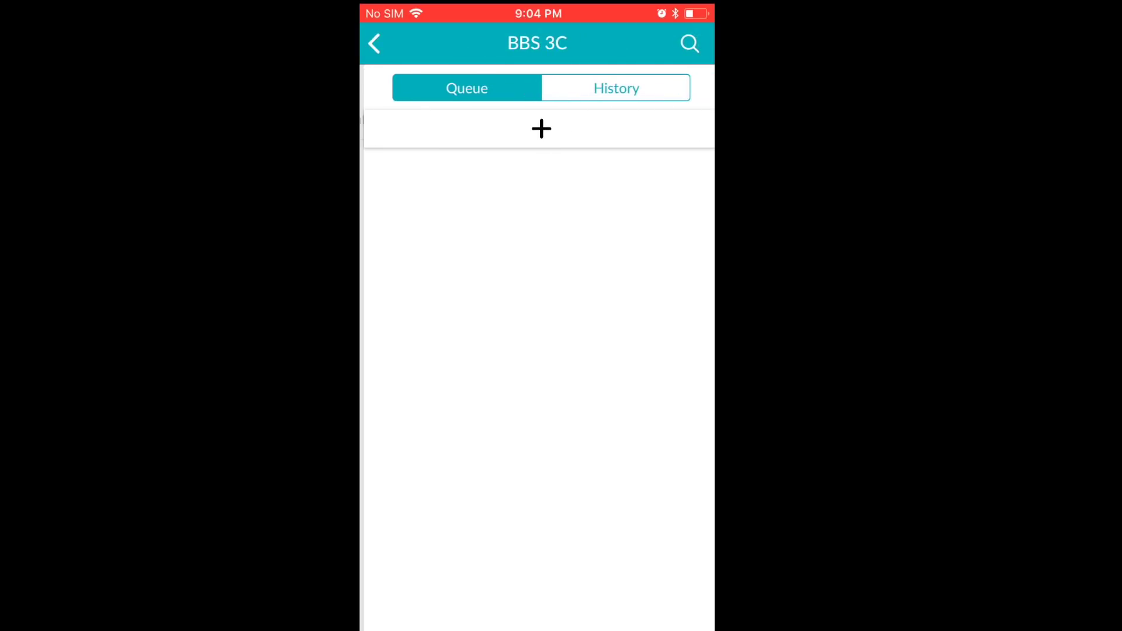
left_click(542, 129)
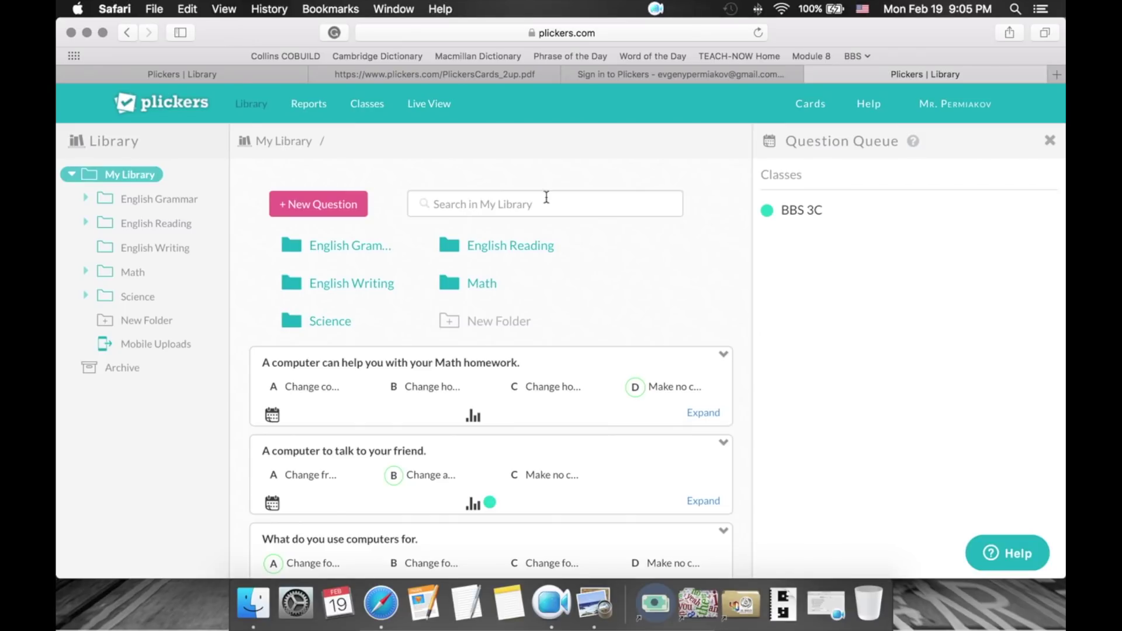
Return to the Plickers website in Safari and open the Fractions folder inside the Math folder.
scroll(413, 307, "down", 3)
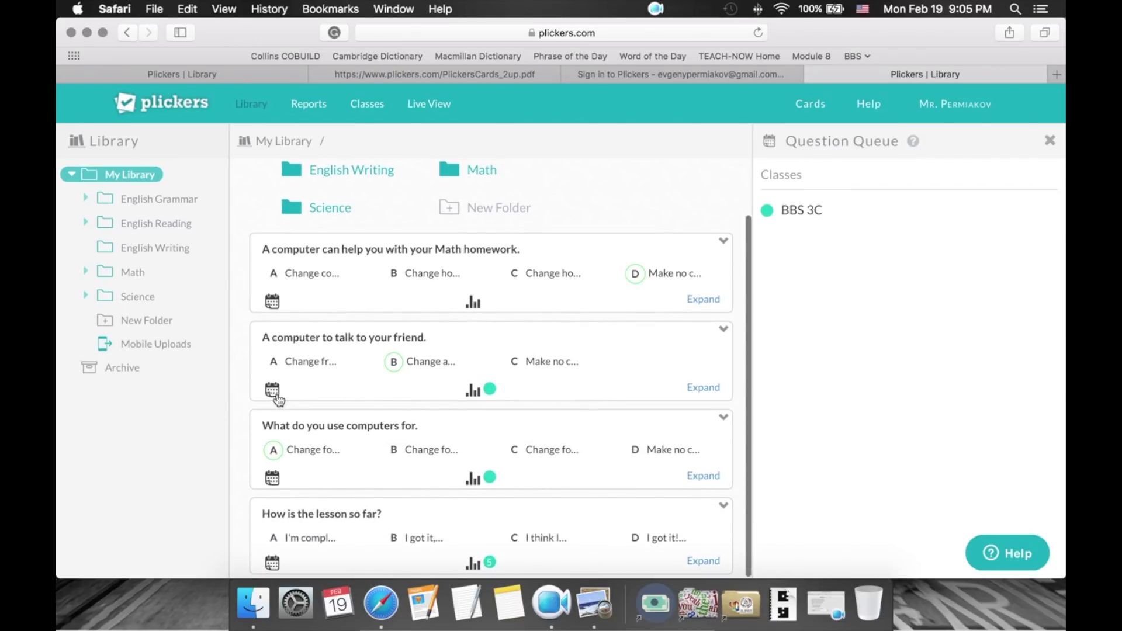
scroll(270, 252, "up", 5)
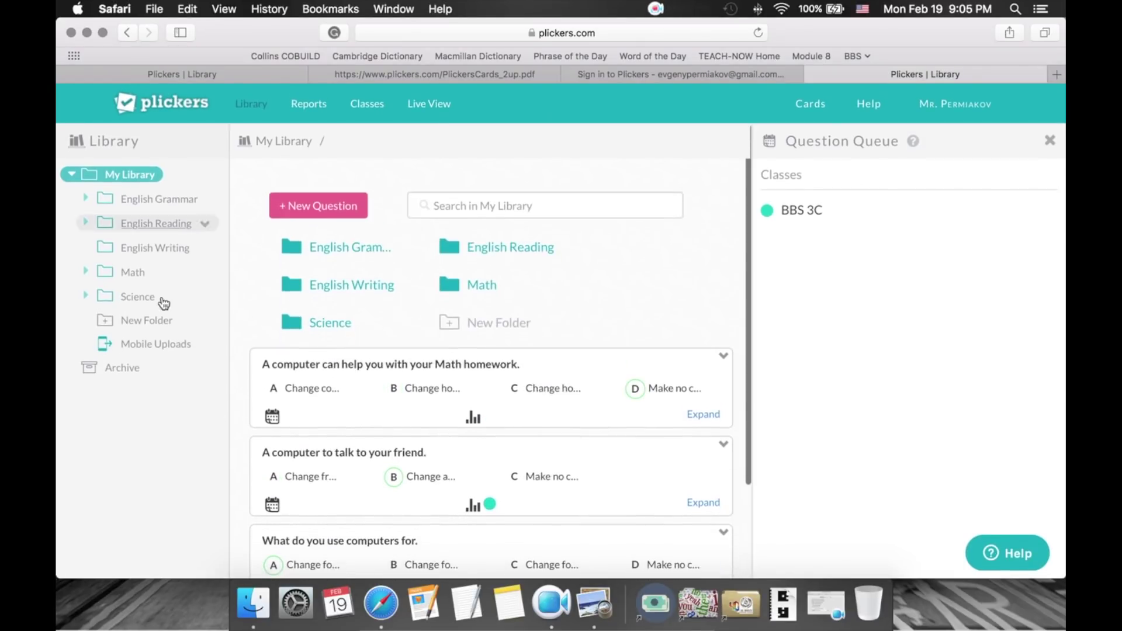
left_click(132, 272)
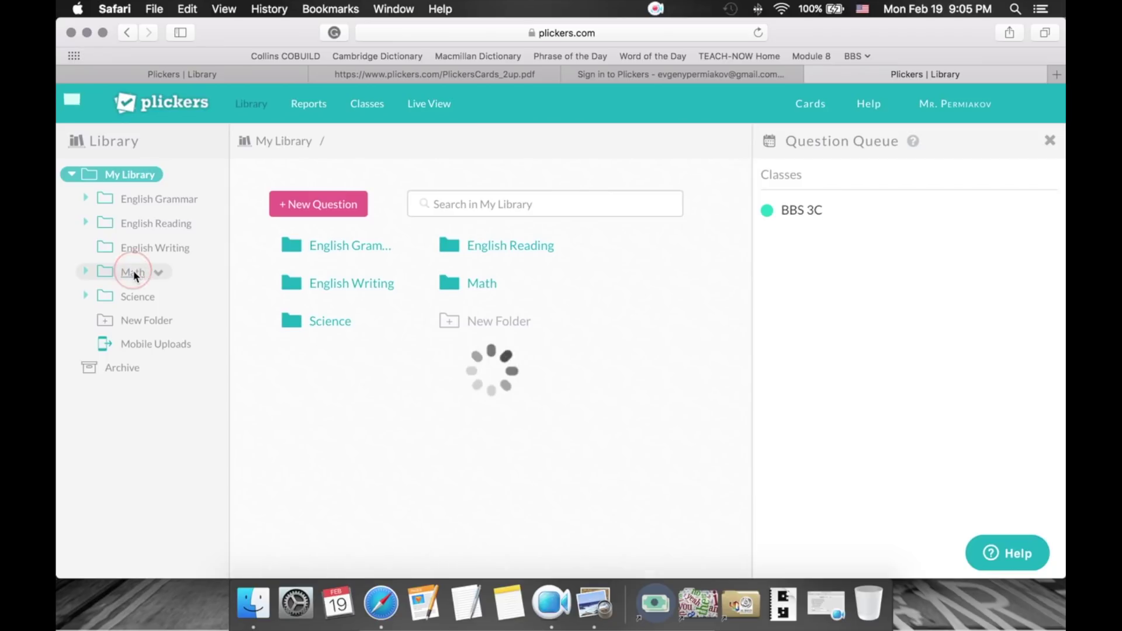
left_click(482, 288)
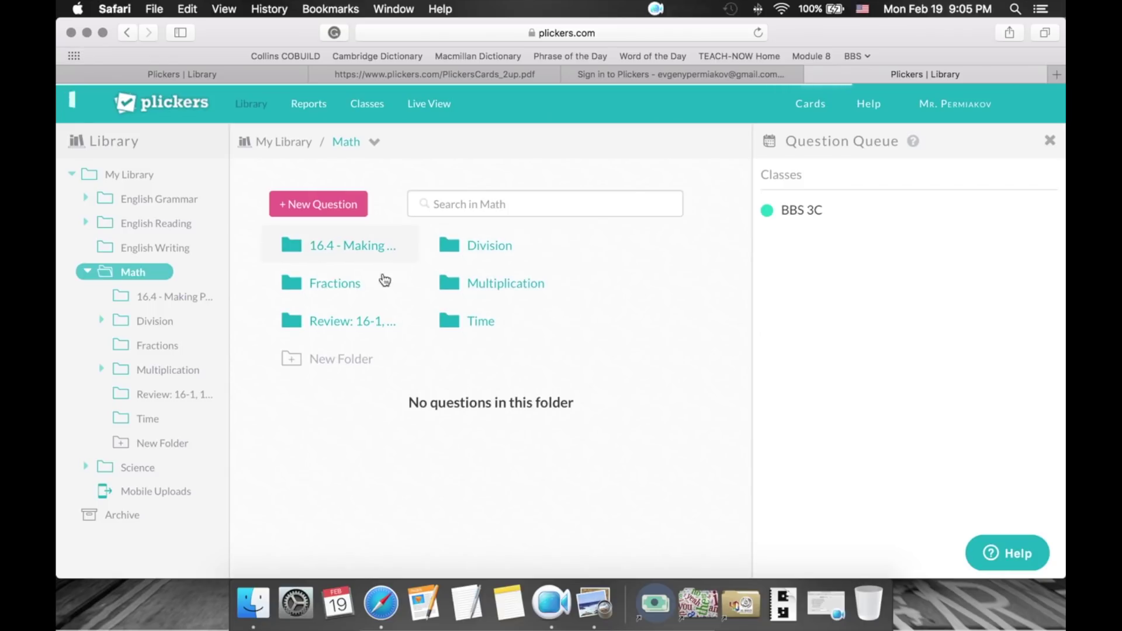
left_click(348, 287)
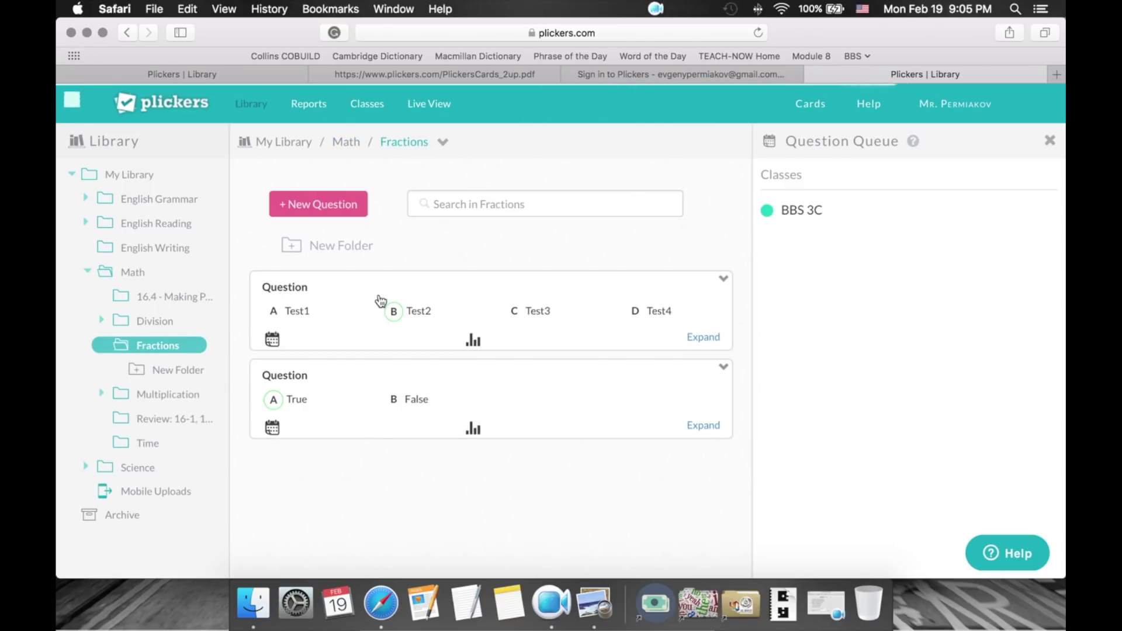
Expand the multiple-choice question with answers Test1 to Test4 and add it to the BBS 3C queue.
left_click(272, 340)
mouse_move(337, 412)
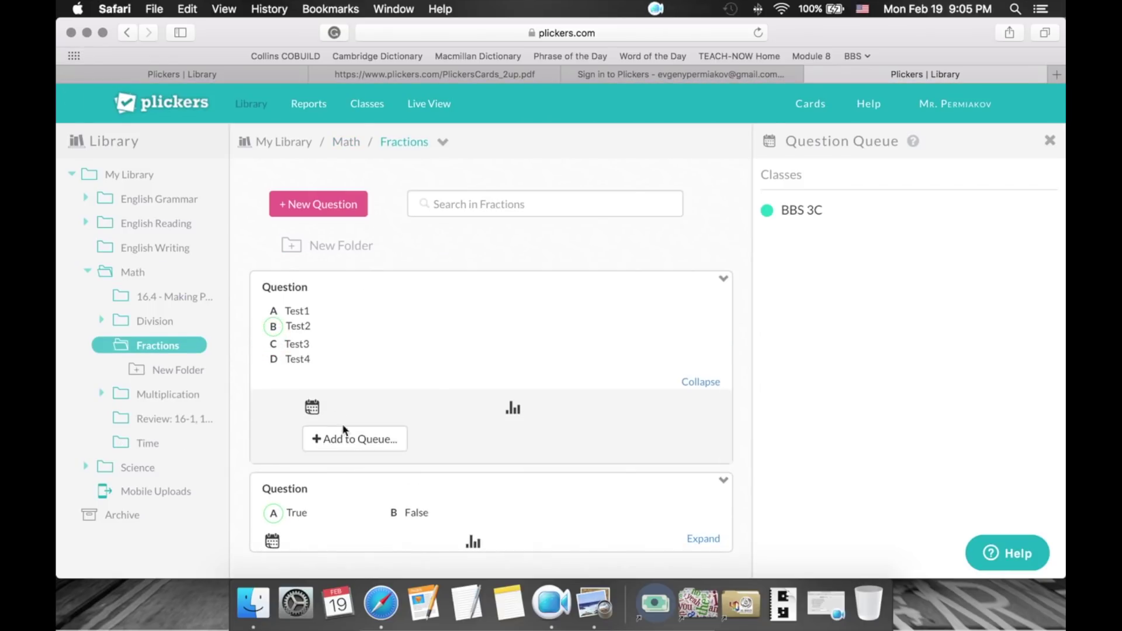
left_click(347, 441)
left_click(345, 475)
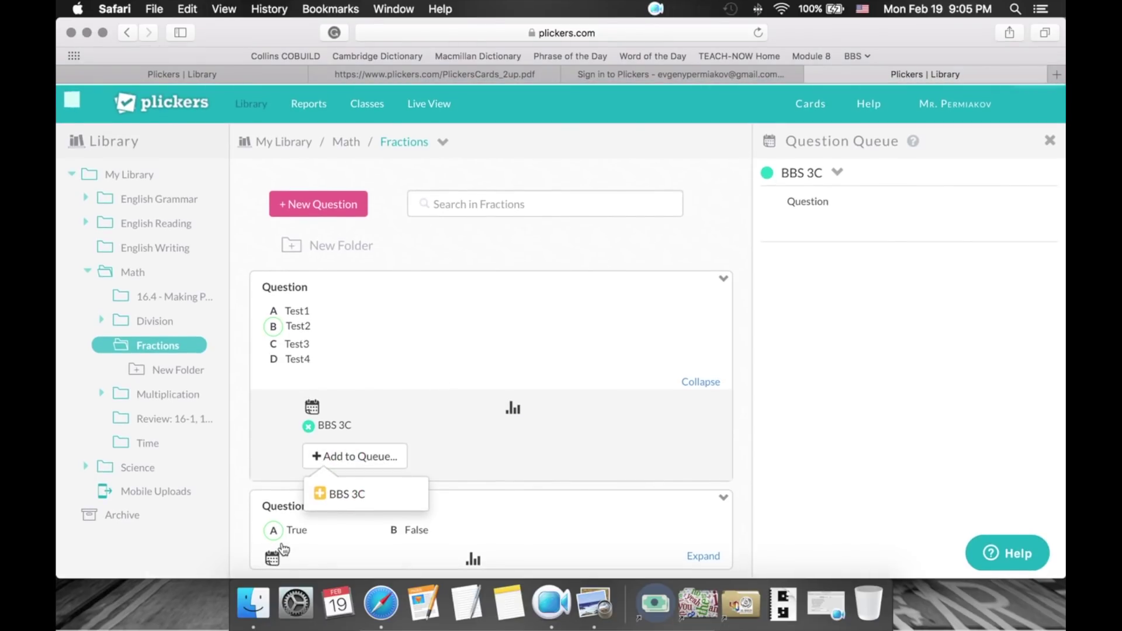
left_click(739, 414)
Expand the True/False question in the Fractions folder and add it to the BBS 3C queue.
left_click(276, 555)
scroll(298, 550, "down", 3)
left_click(326, 547)
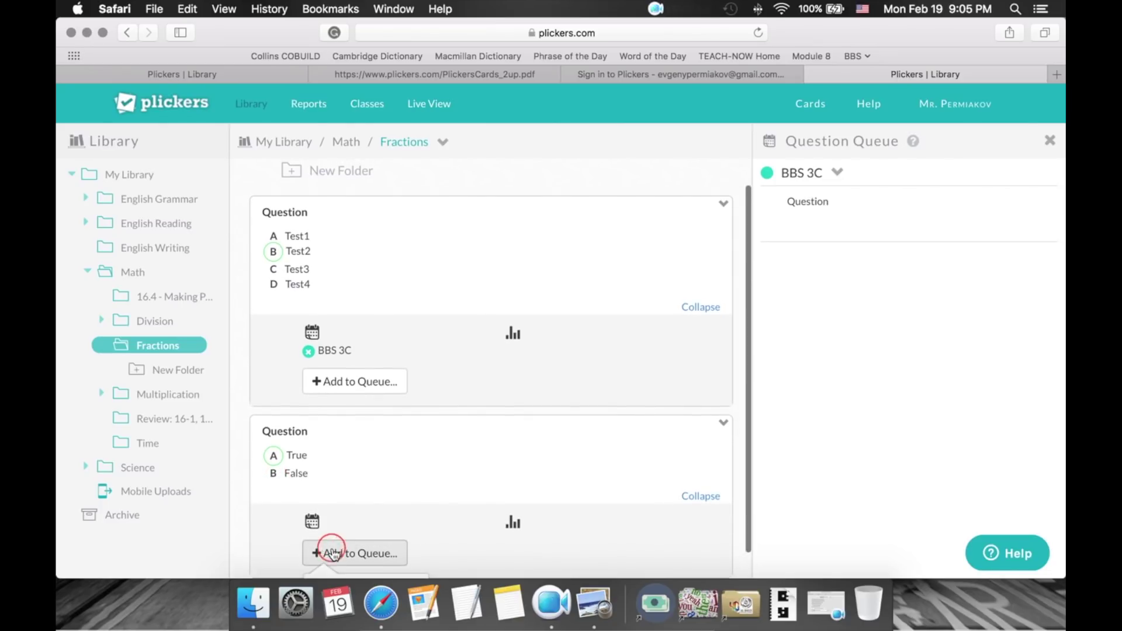
scroll(350, 570, "down", 1)
left_click(346, 560)
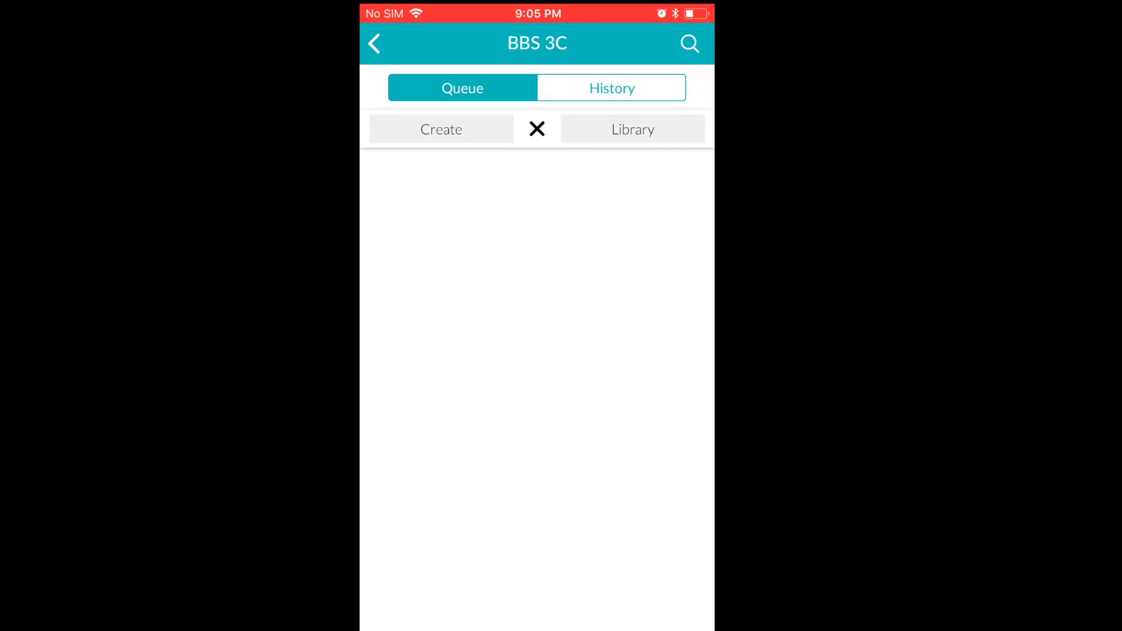
Switch to the Plickers mobile app, check the BBS 3C history and queue, and view the new question form without creating anything.
left_click(613, 88)
left_click(463, 88)
left_click(442, 130)
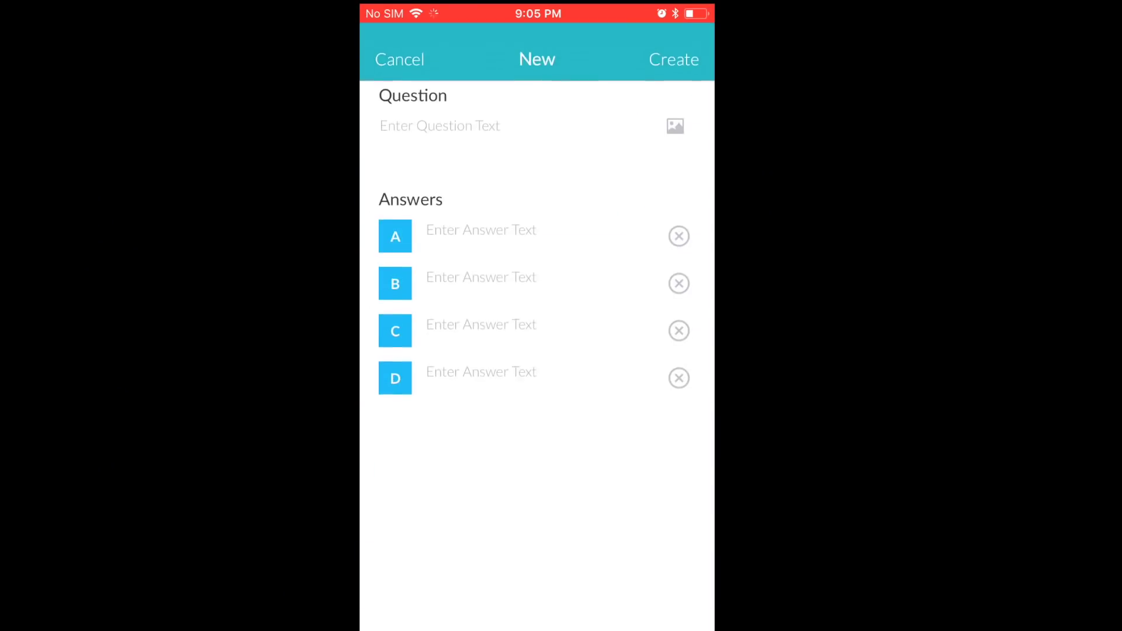
left_click(399, 43)
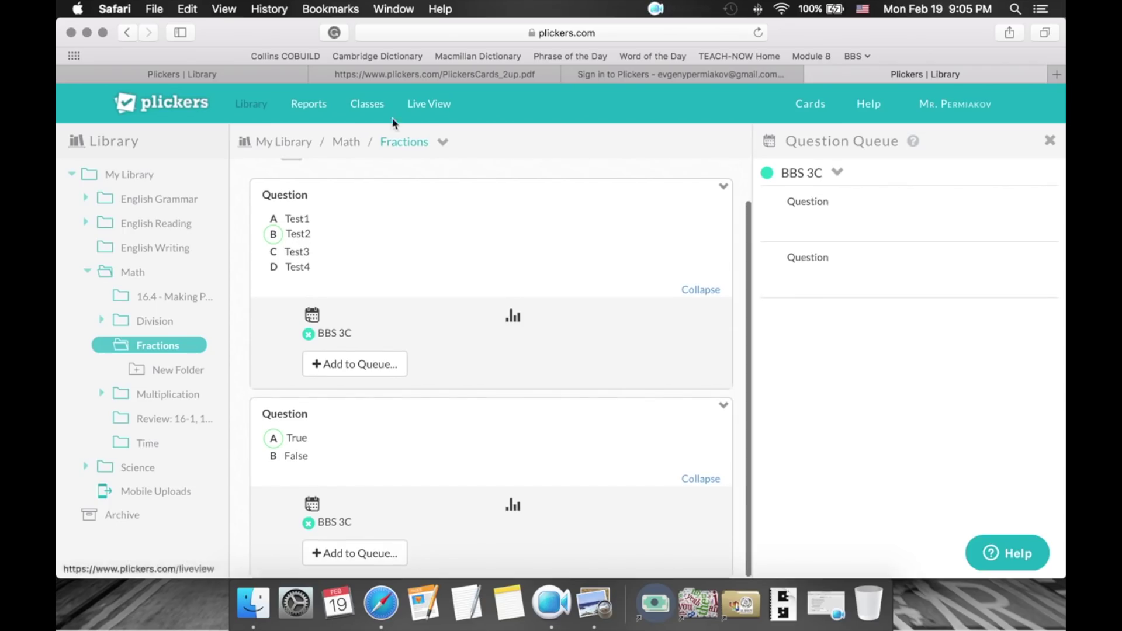
Return to the Plickers website in Safari and open Live View for the active BBS 3C question.
left_click(429, 106)
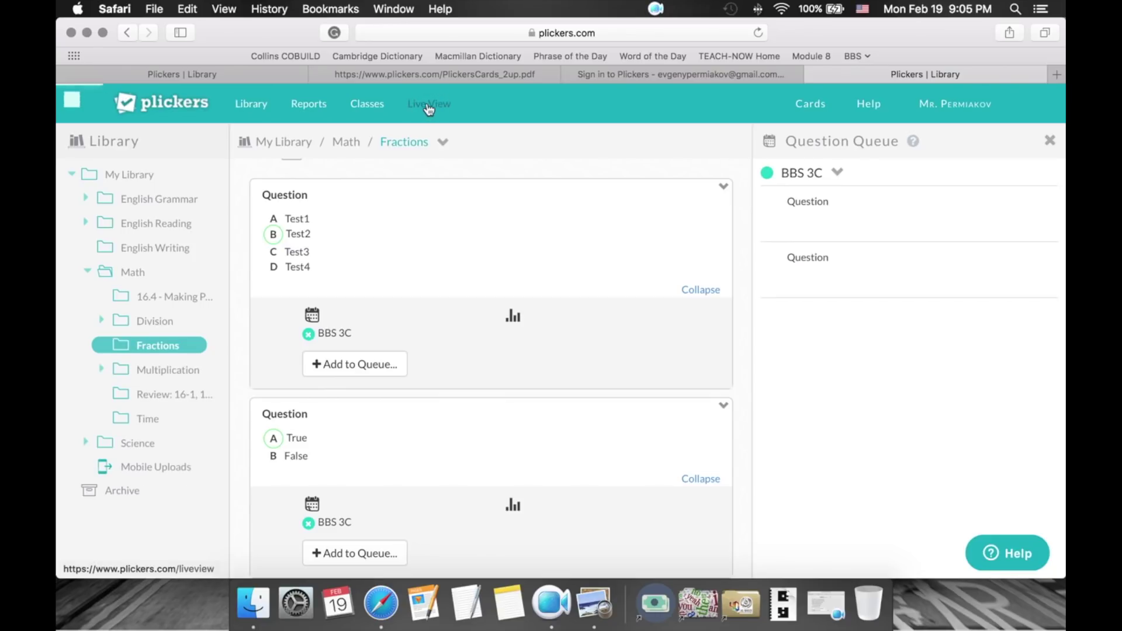
scroll(599, 241, "down", 2)
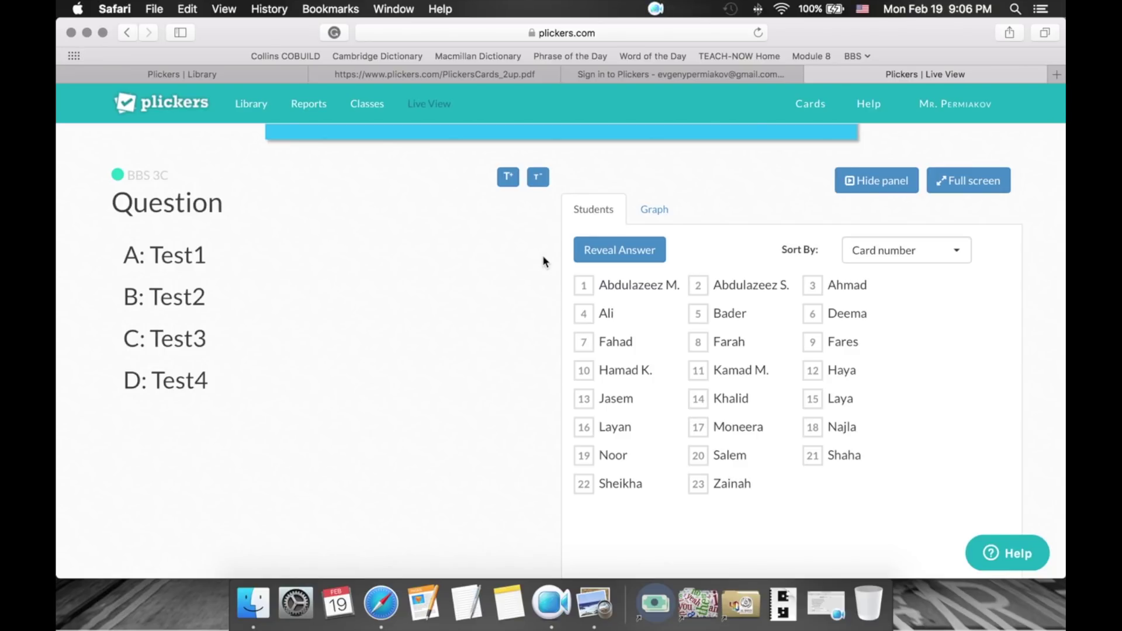
Switch to the Plickers mobile app, start card scanning for the Test1 to Test4 question and look through the student list.
left_click(358, 354)
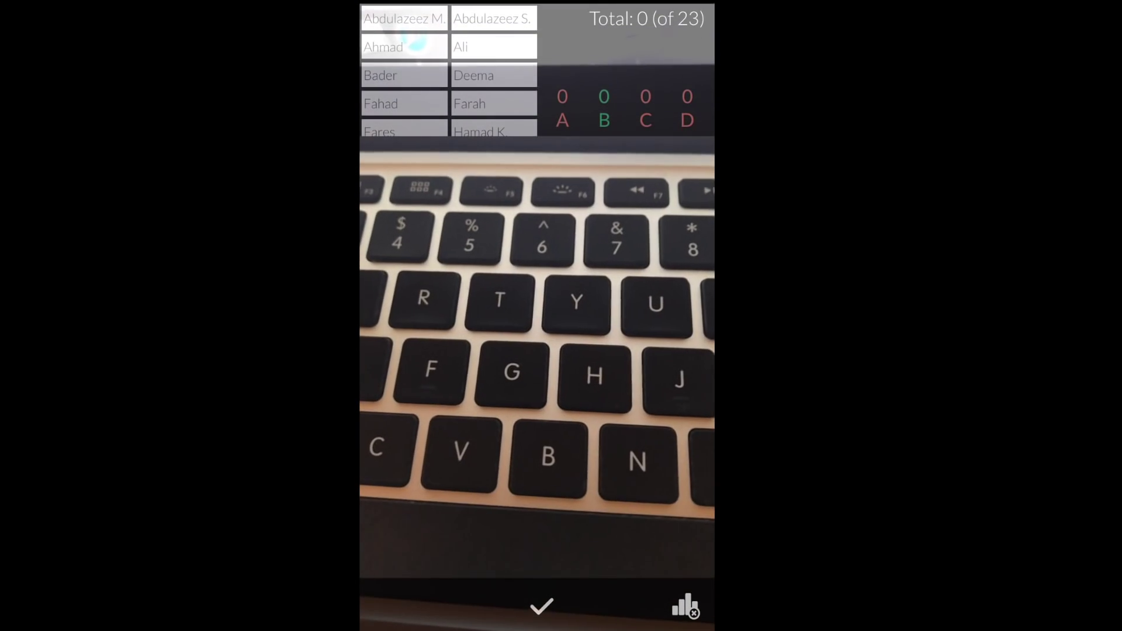
scroll(449, 70, "down", 4)
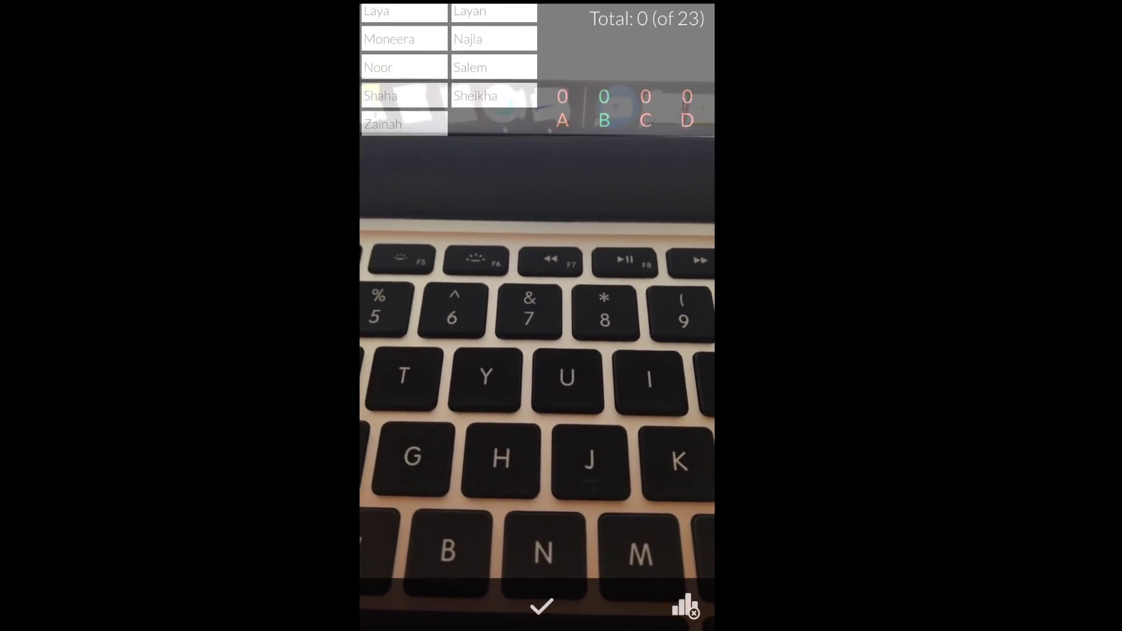
scroll(449, 71, "up", 4)
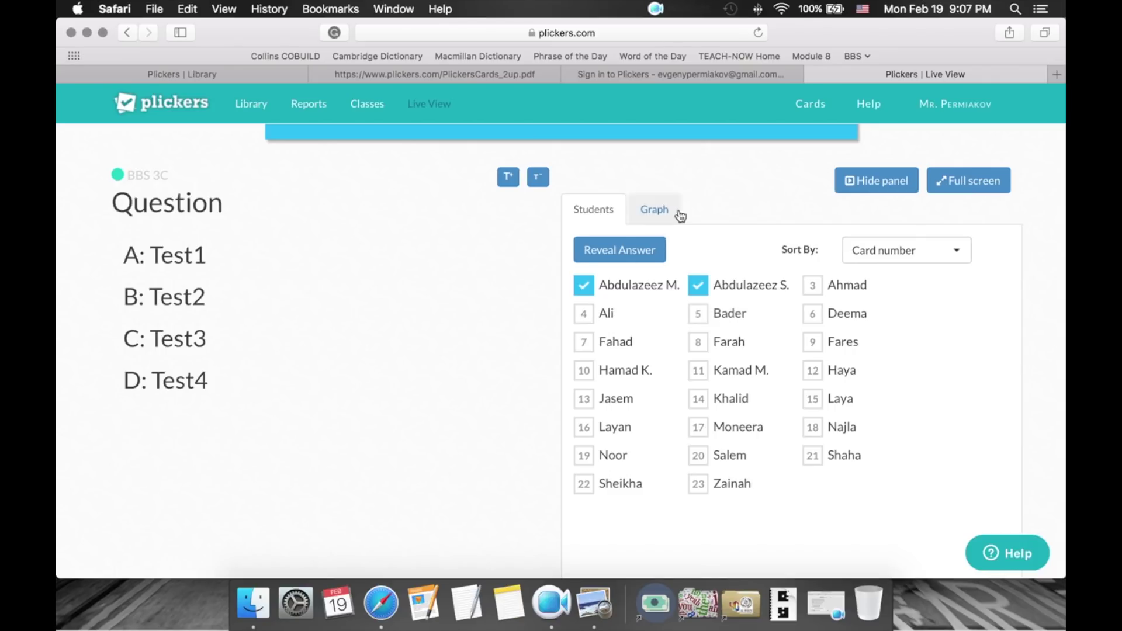
Return to Live View in Safari, display the response graph, and reveal and hide the correct answer.
scroll(494, 328, "down", 1)
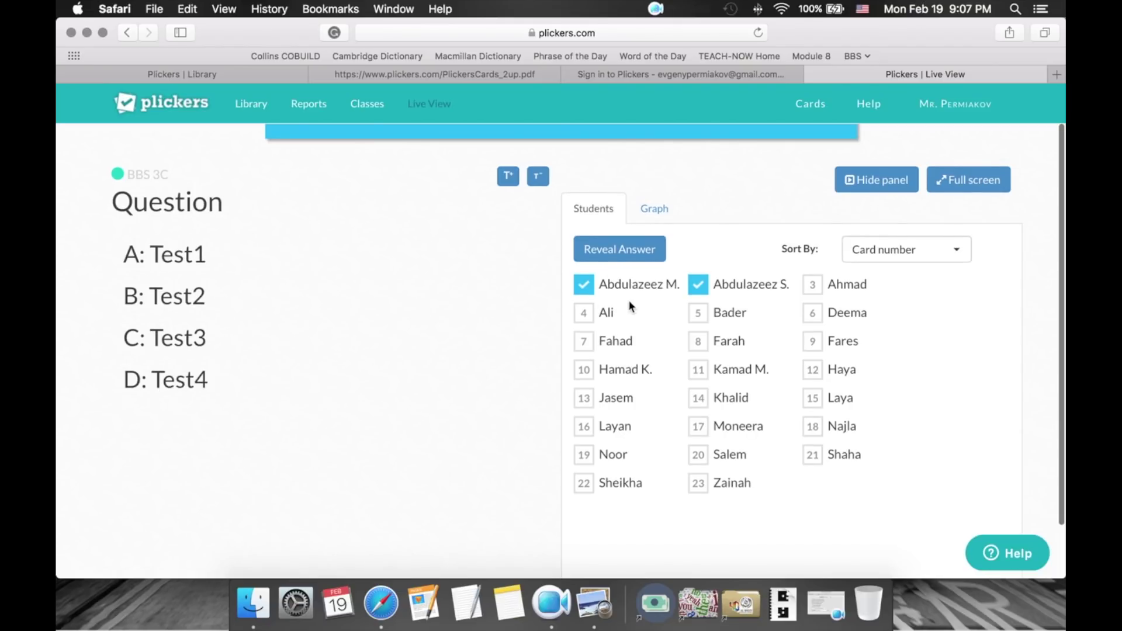
left_click(655, 213)
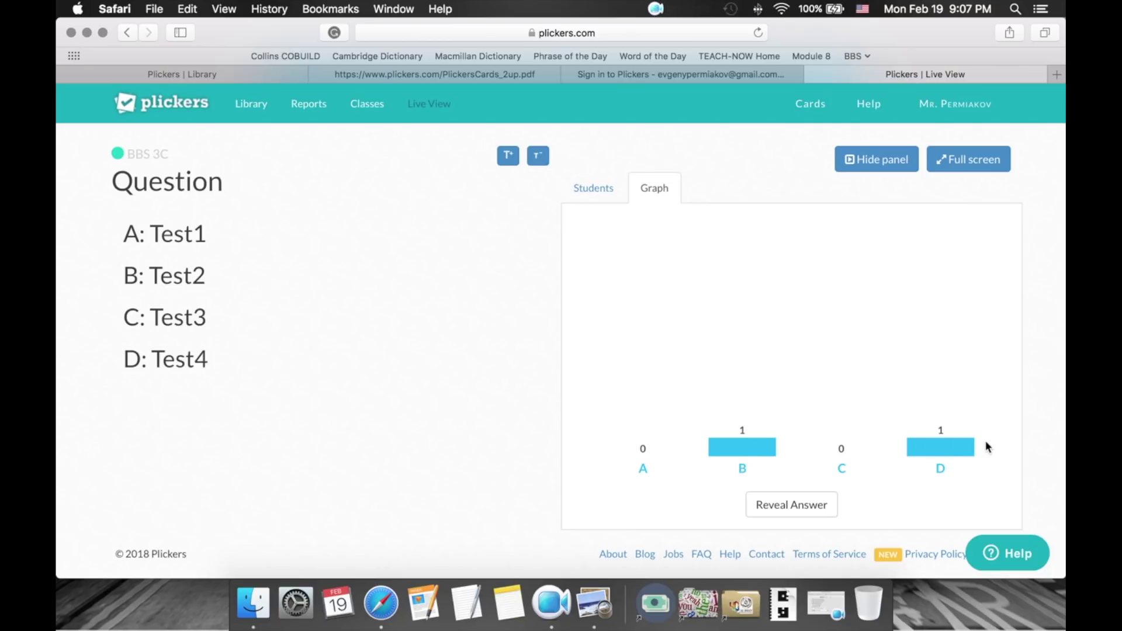
left_click(787, 514)
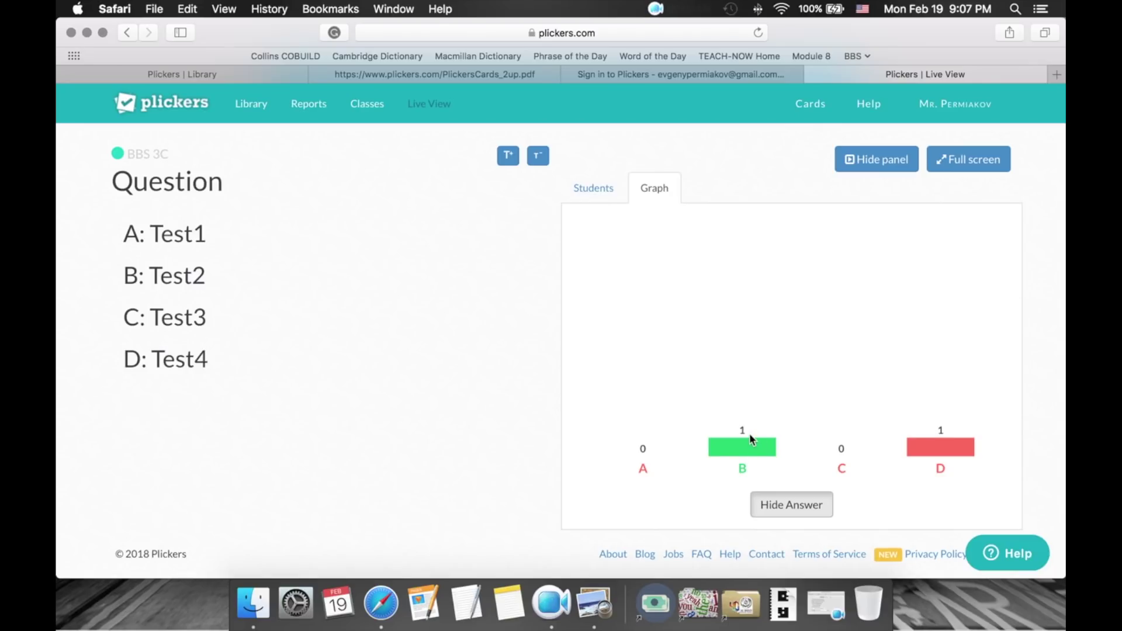
left_click(794, 509)
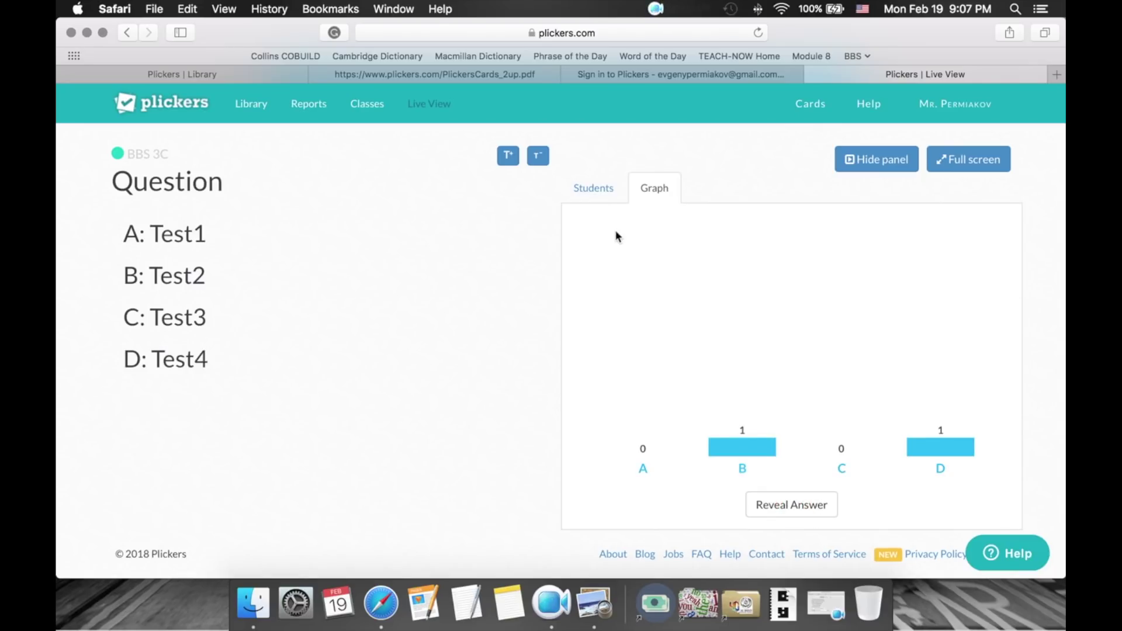
Display the student list in Live View and reveal the answers given by the scanned students.
left_click(596, 195)
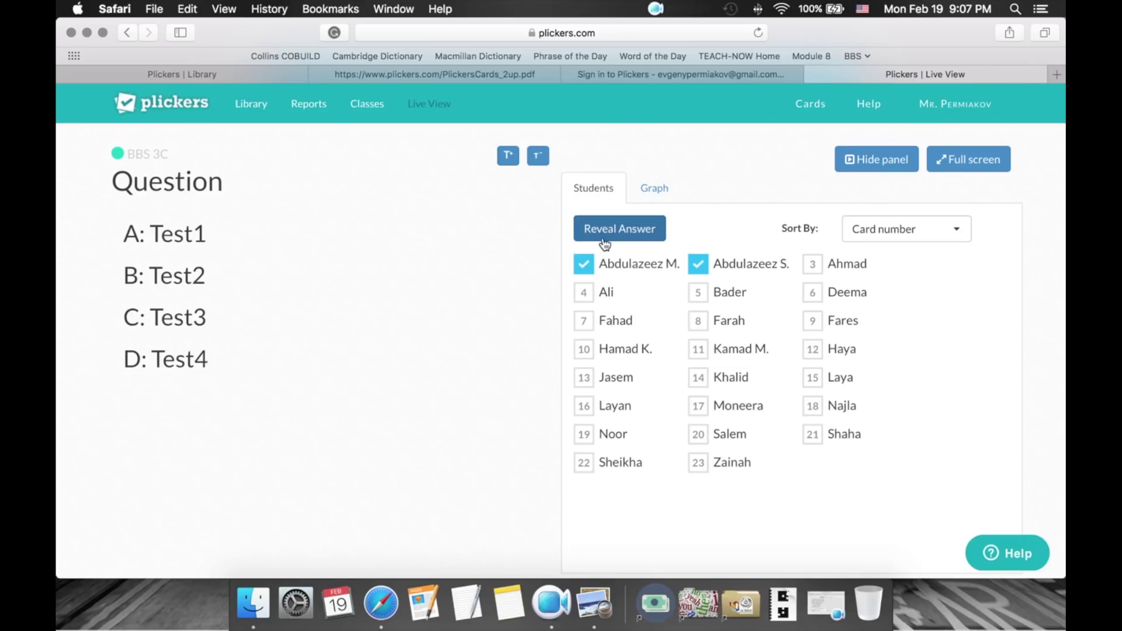
left_click(592, 188)
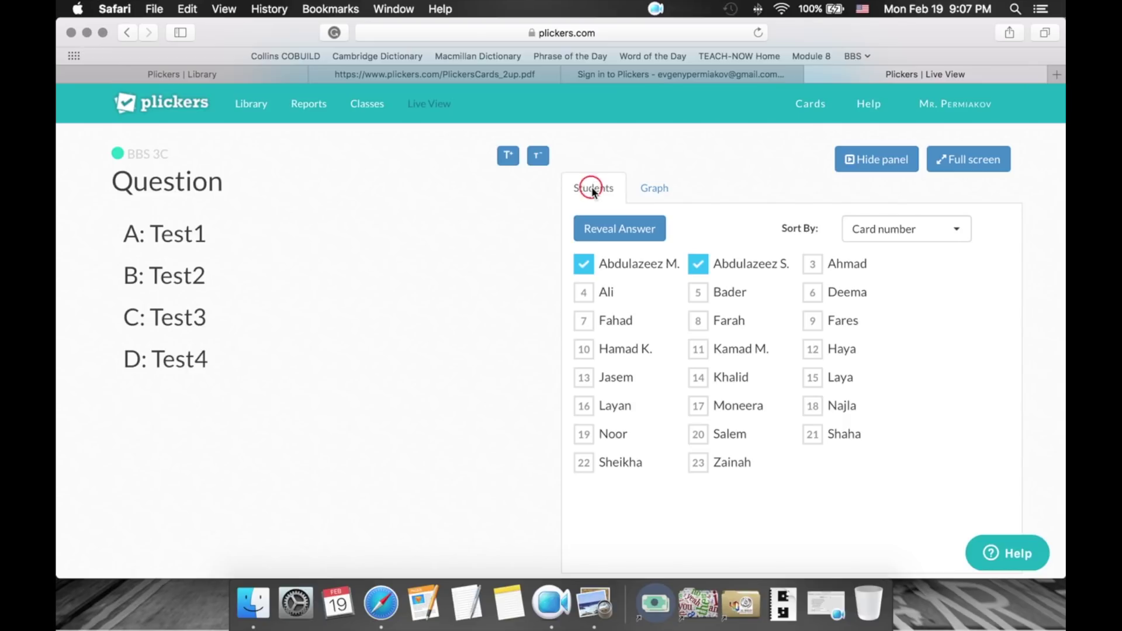
left_click(616, 229)
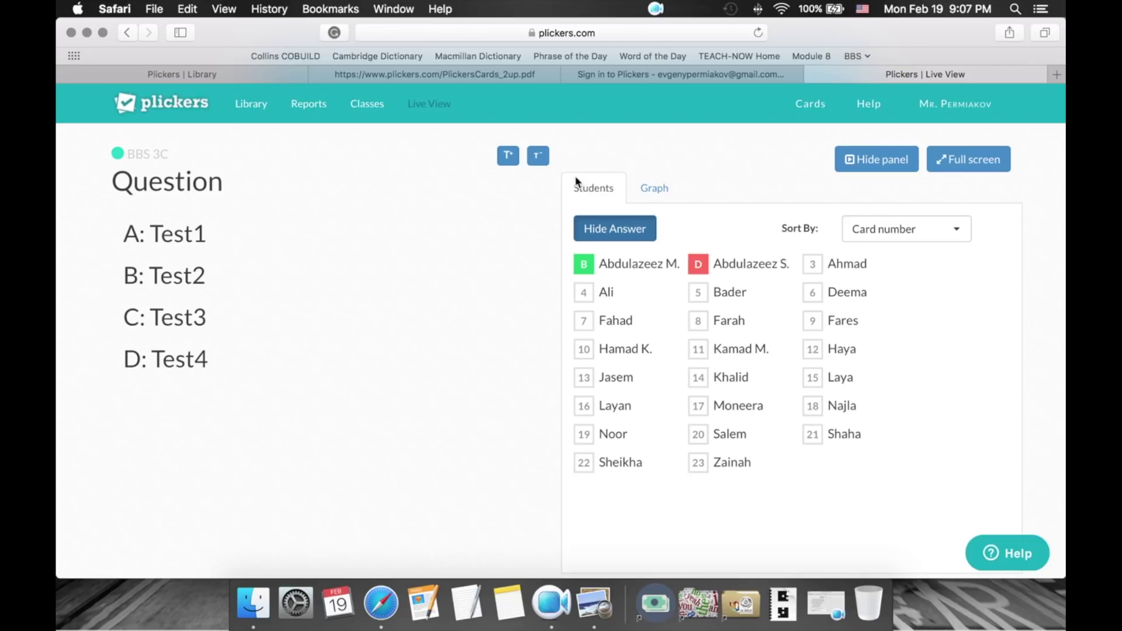
Go back to the response graph, reveal the correct answer and examine the count for option B.
left_click(654, 189)
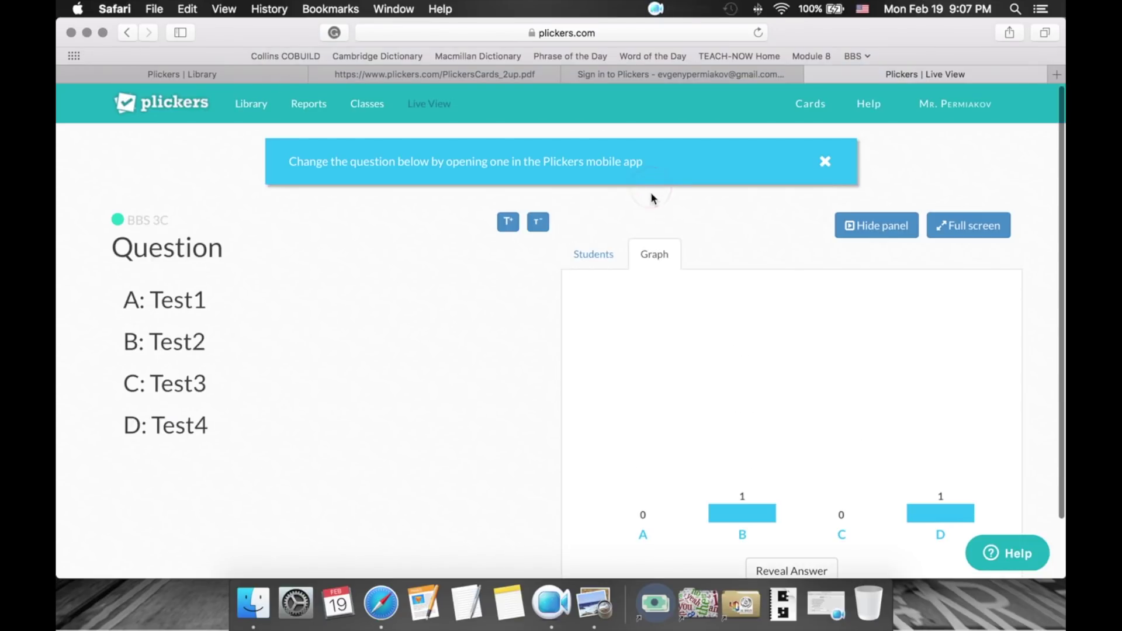
left_click(807, 506)
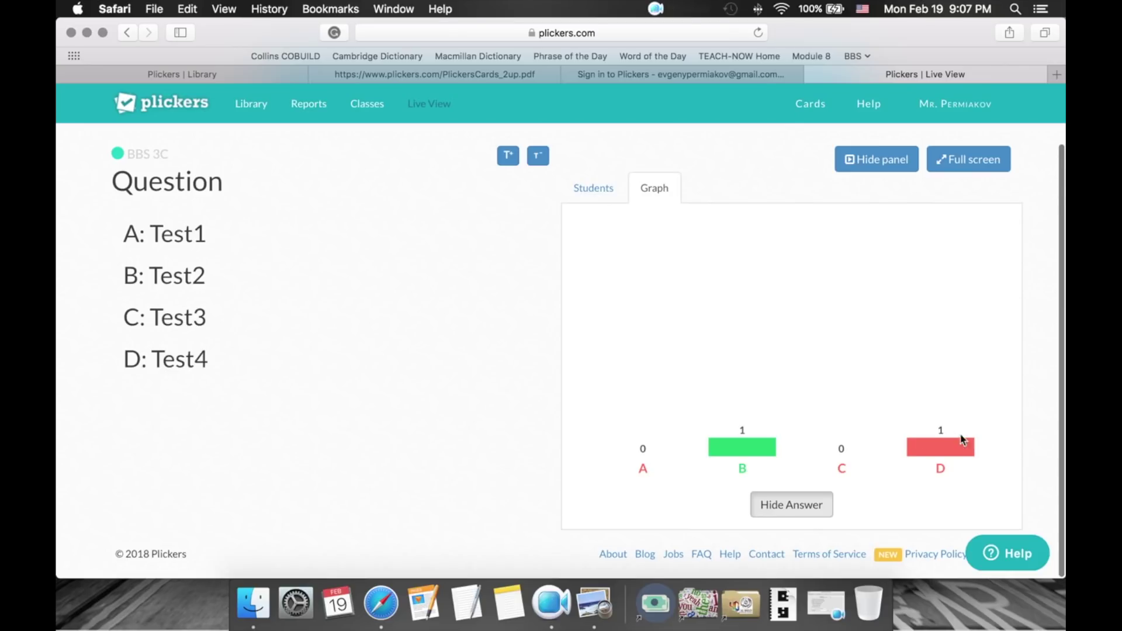
left_click(738, 433)
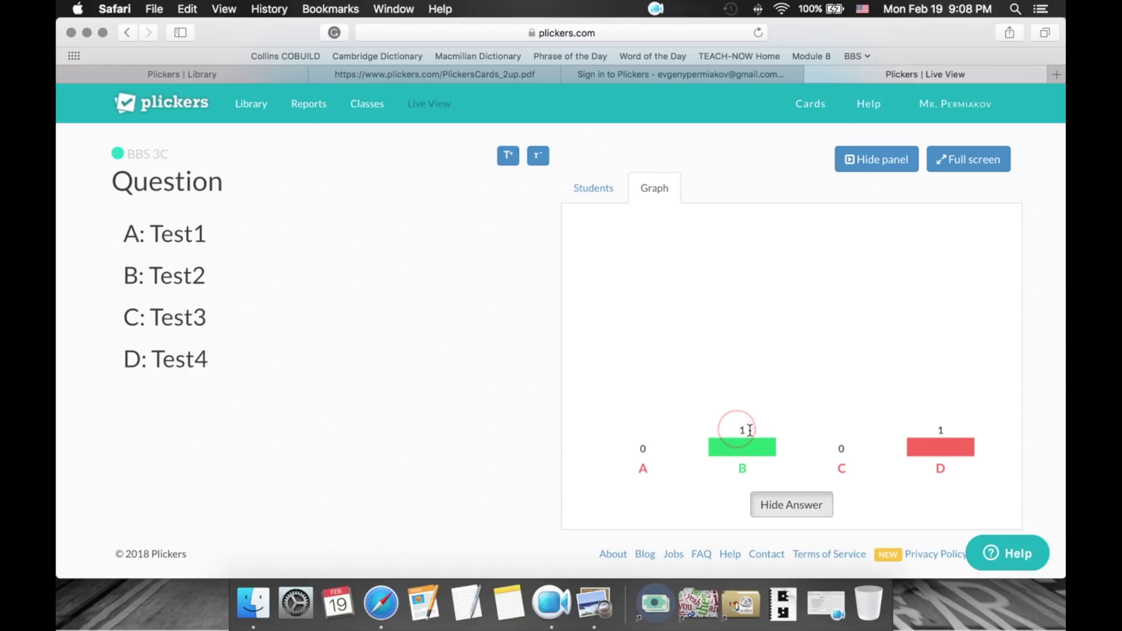